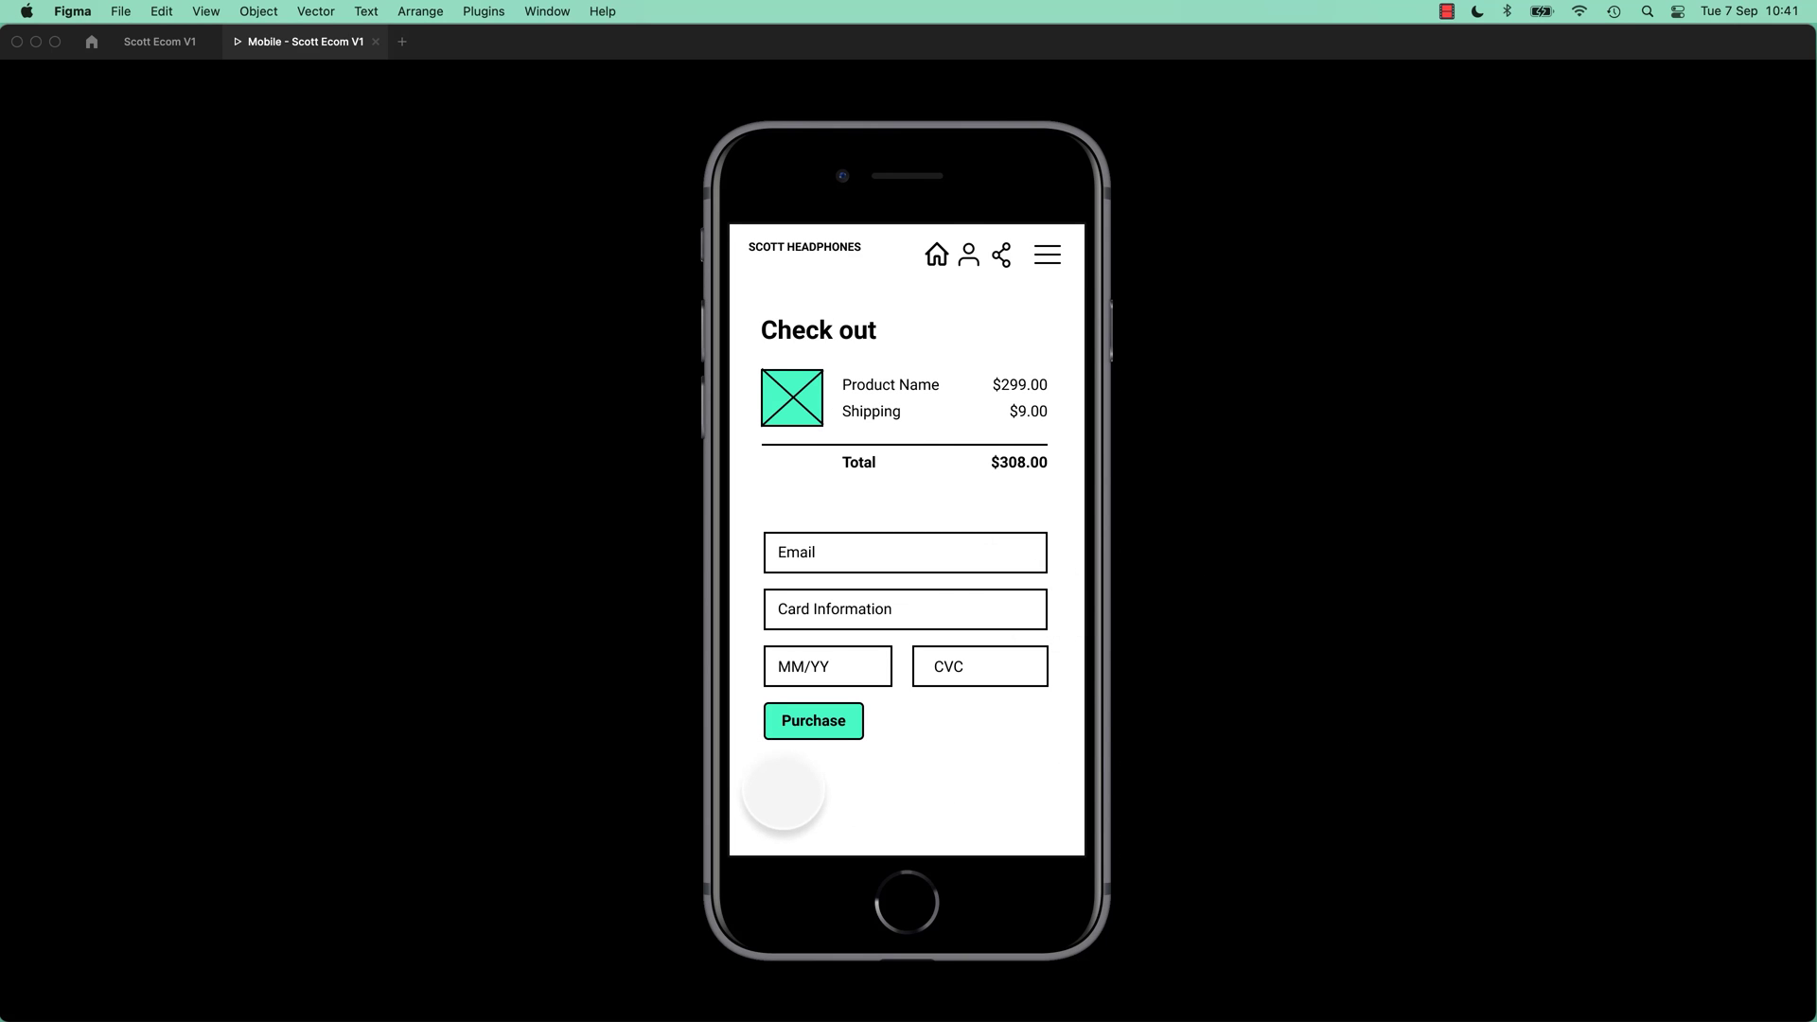
Step: Tap Purchase in the running prototype to reach the Congratulations screen
{"action": "left_click", "coordinate": [806, 721]}
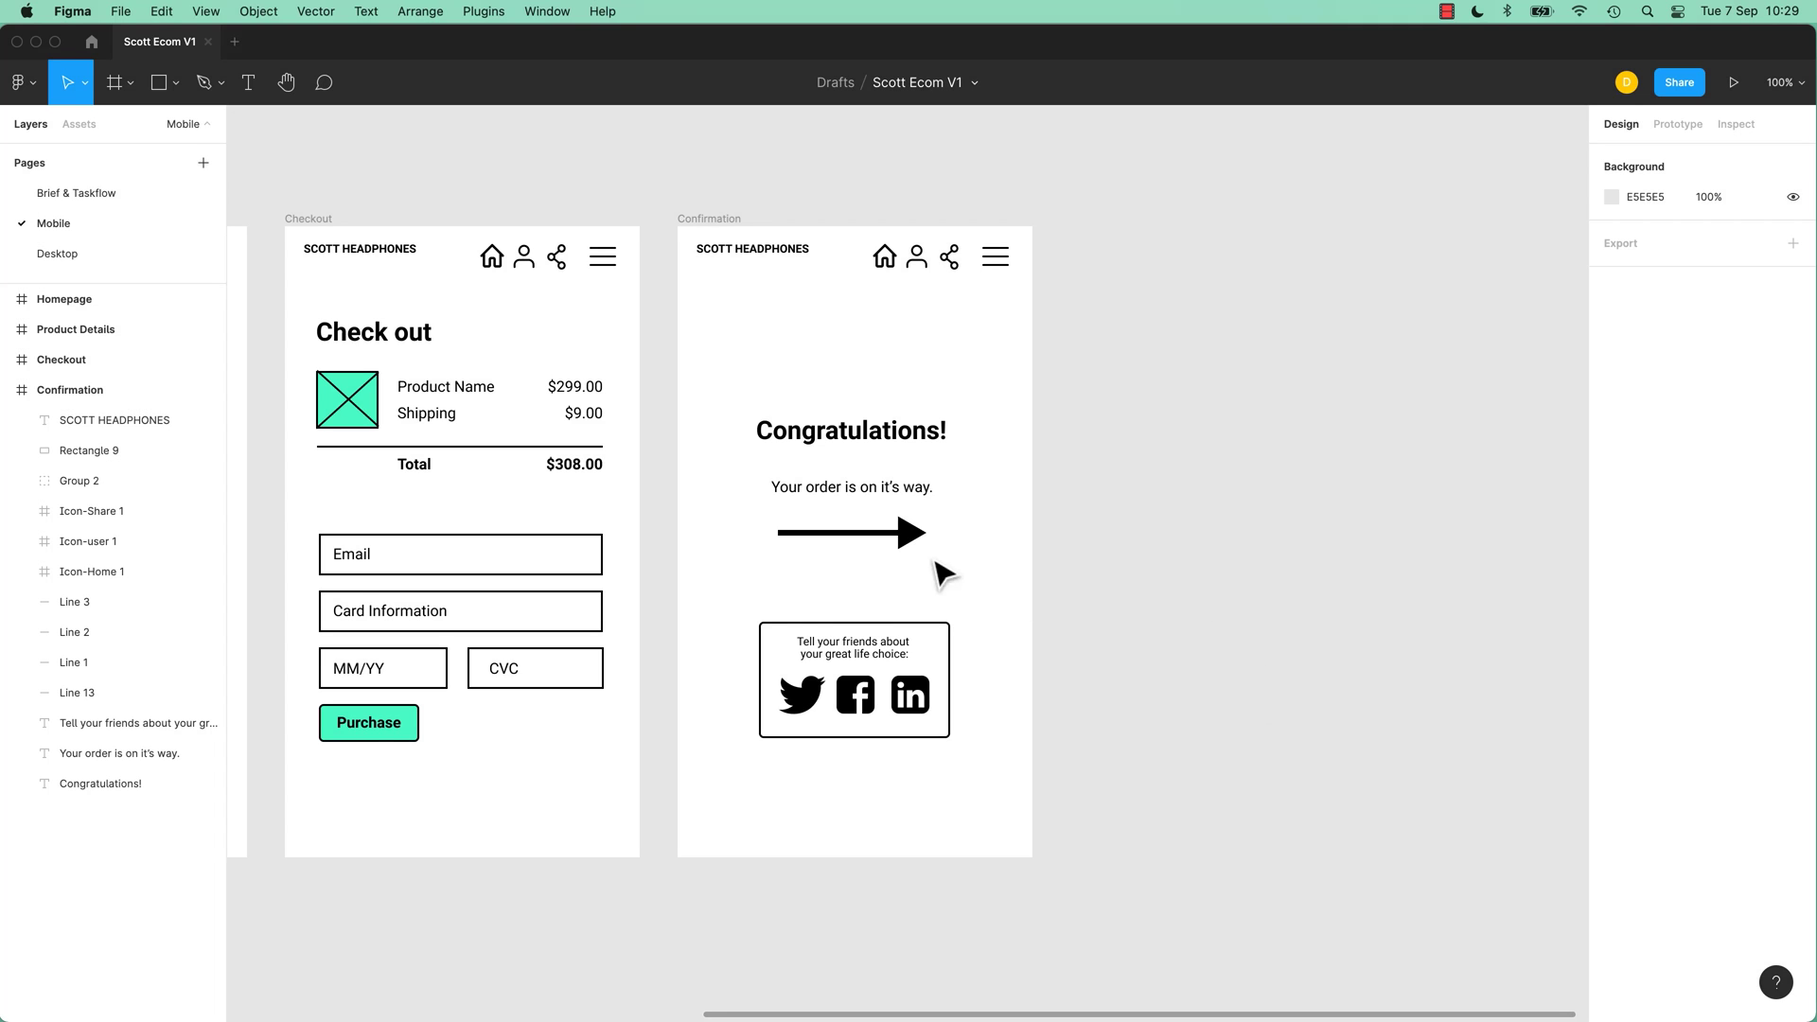
Step: Duplicate the Confirmation frame to its right with an Alt-drag
{"action": "left_click", "coordinate": [910, 531]}
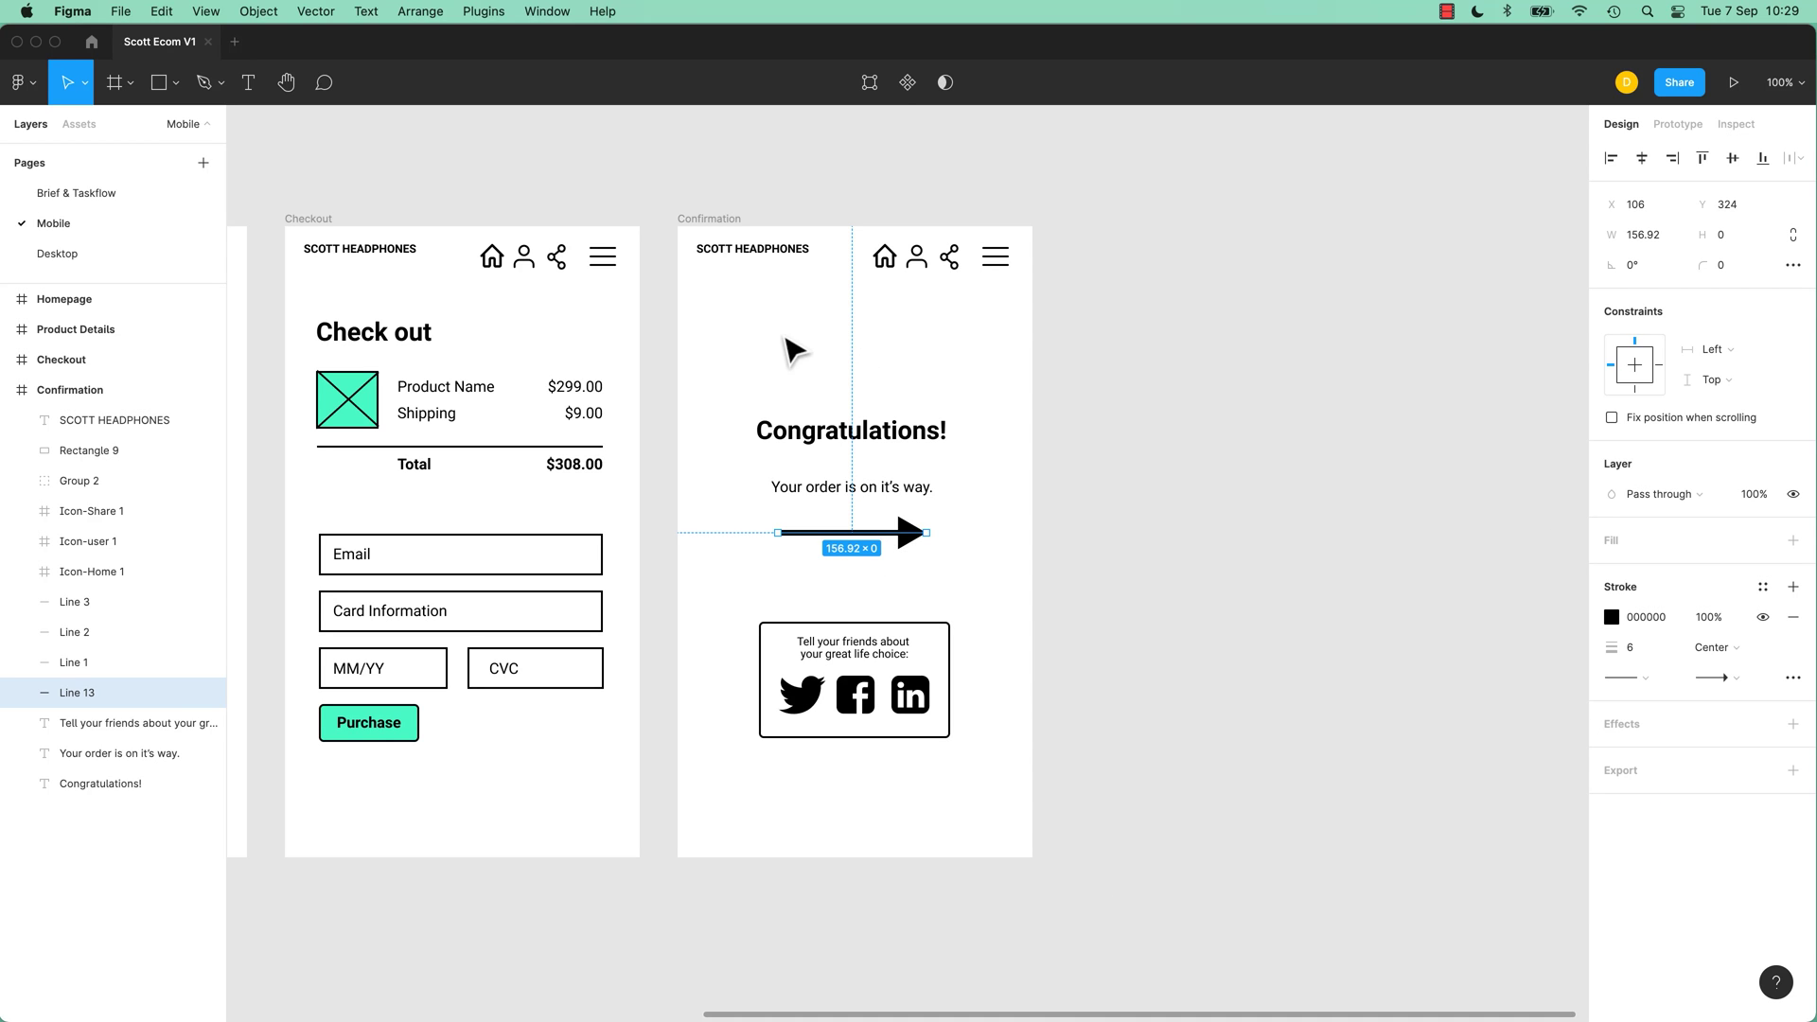
{"action": "left_click", "coordinate": [733, 221]}
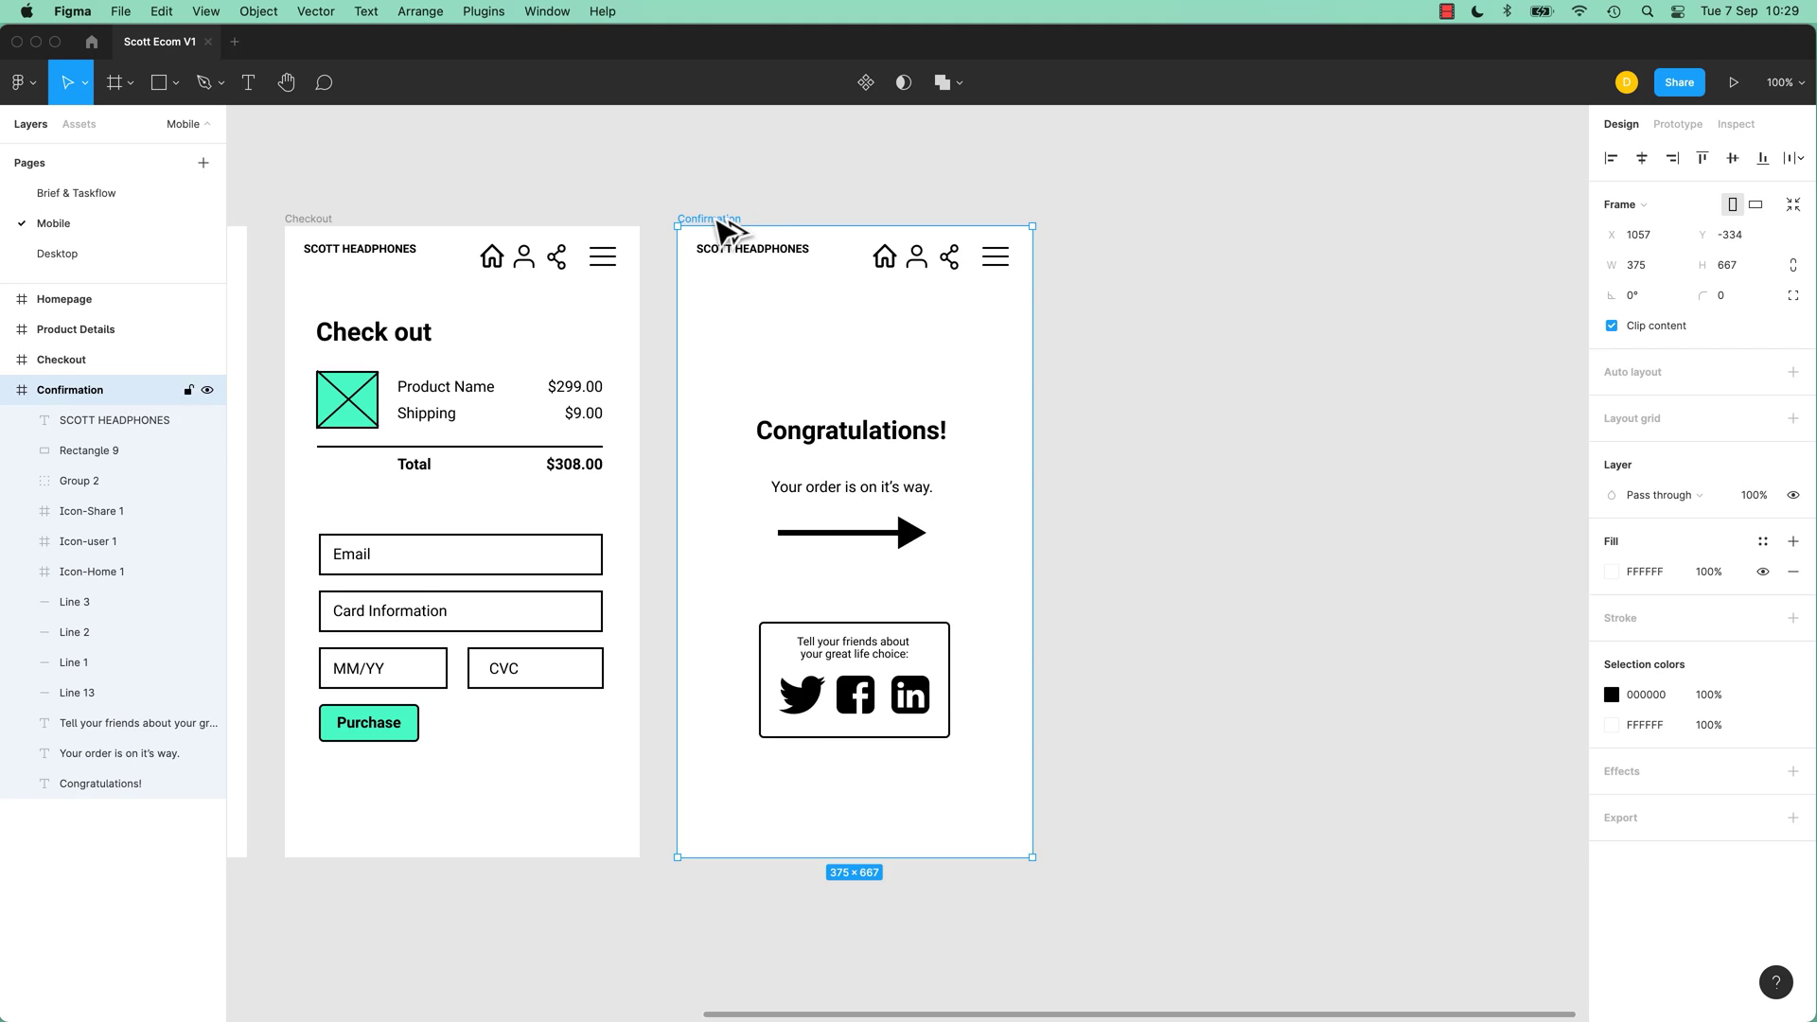
{"action": "left_click_drag", "start_coordinate": [722, 229], "coordinate": [1129, 231], "text": "alt"}
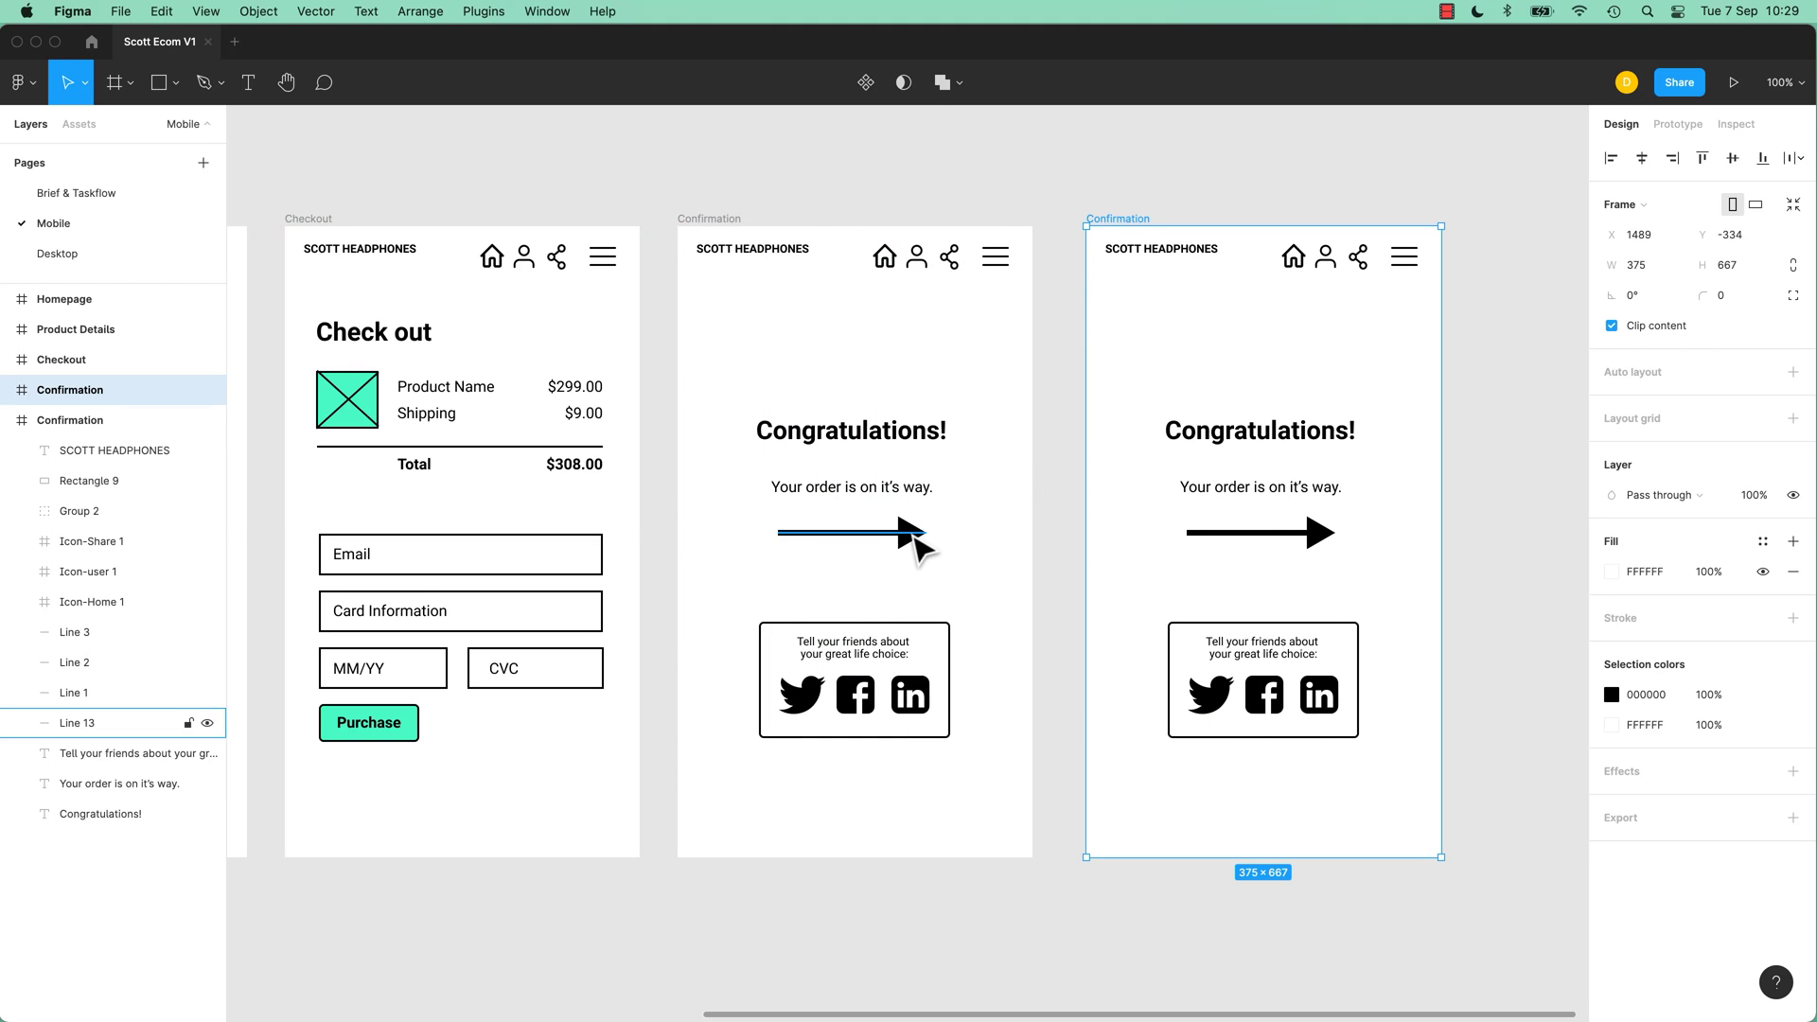
{"action": "left_click", "coordinate": [913, 537]}
{"action": "left_click_drag", "start_coordinate": [914, 540], "coordinate": [666, 552]}
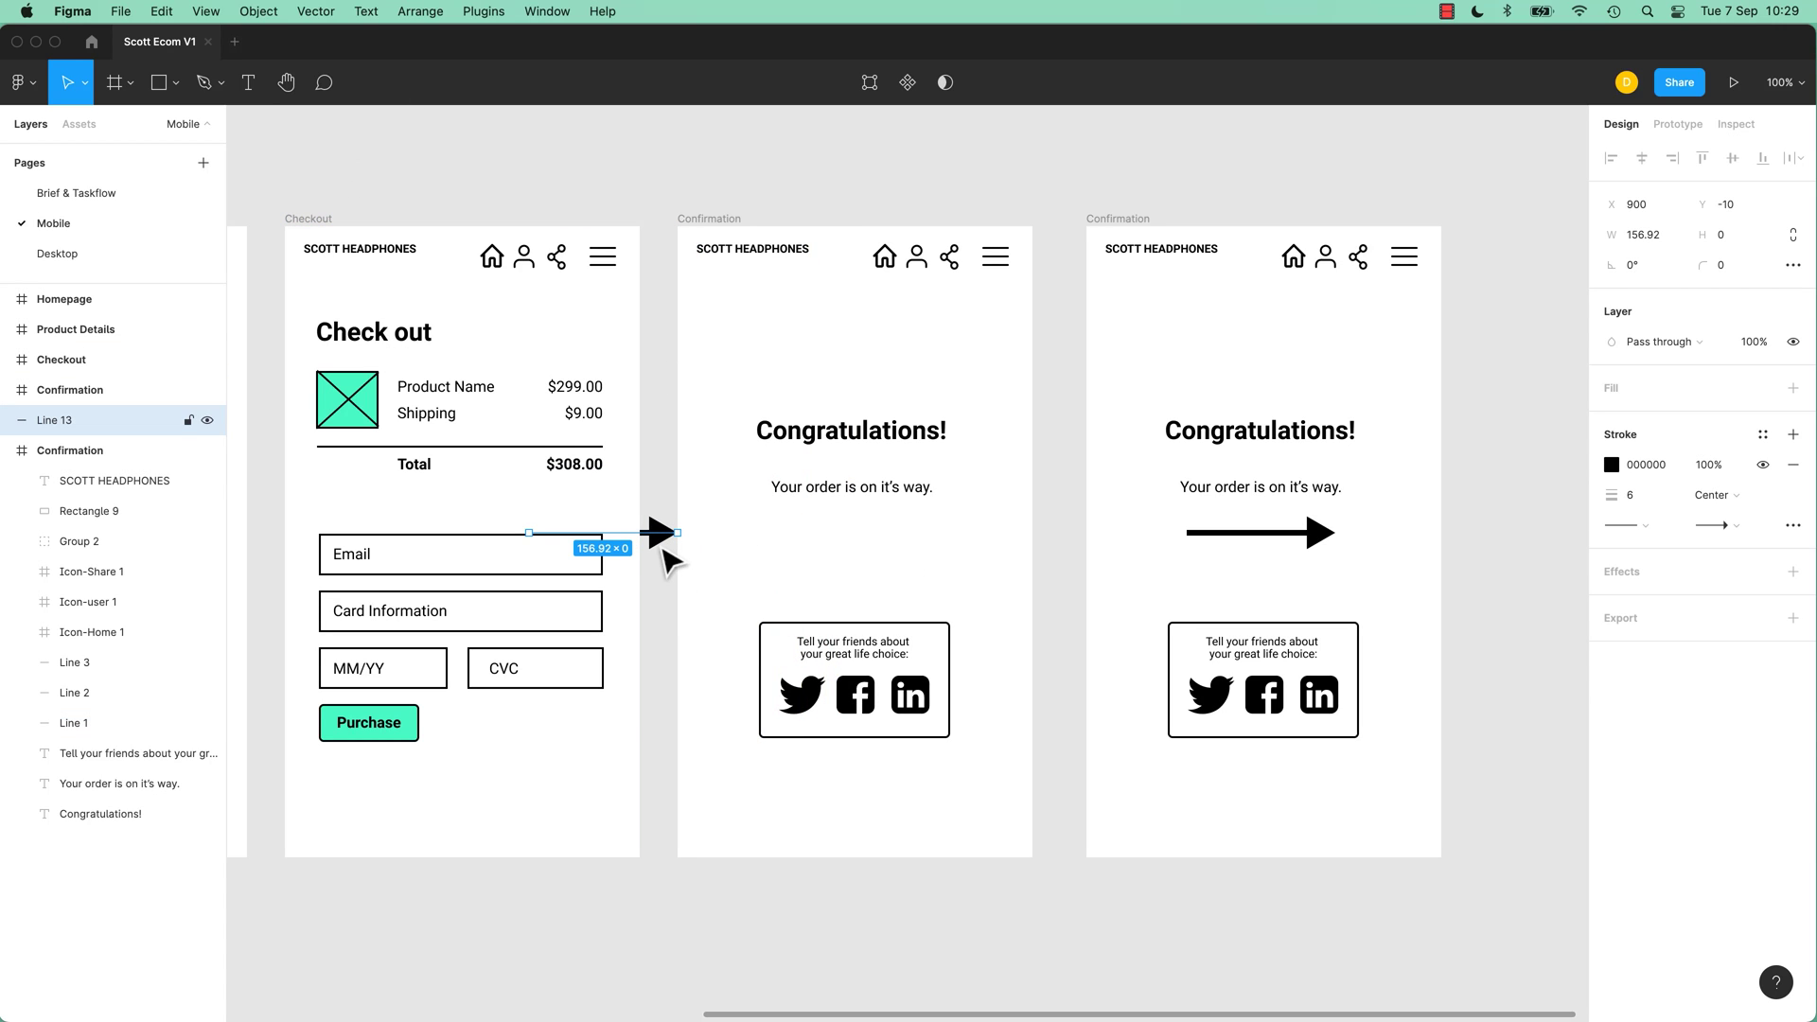
{"action": "key", "text": "super+z"}
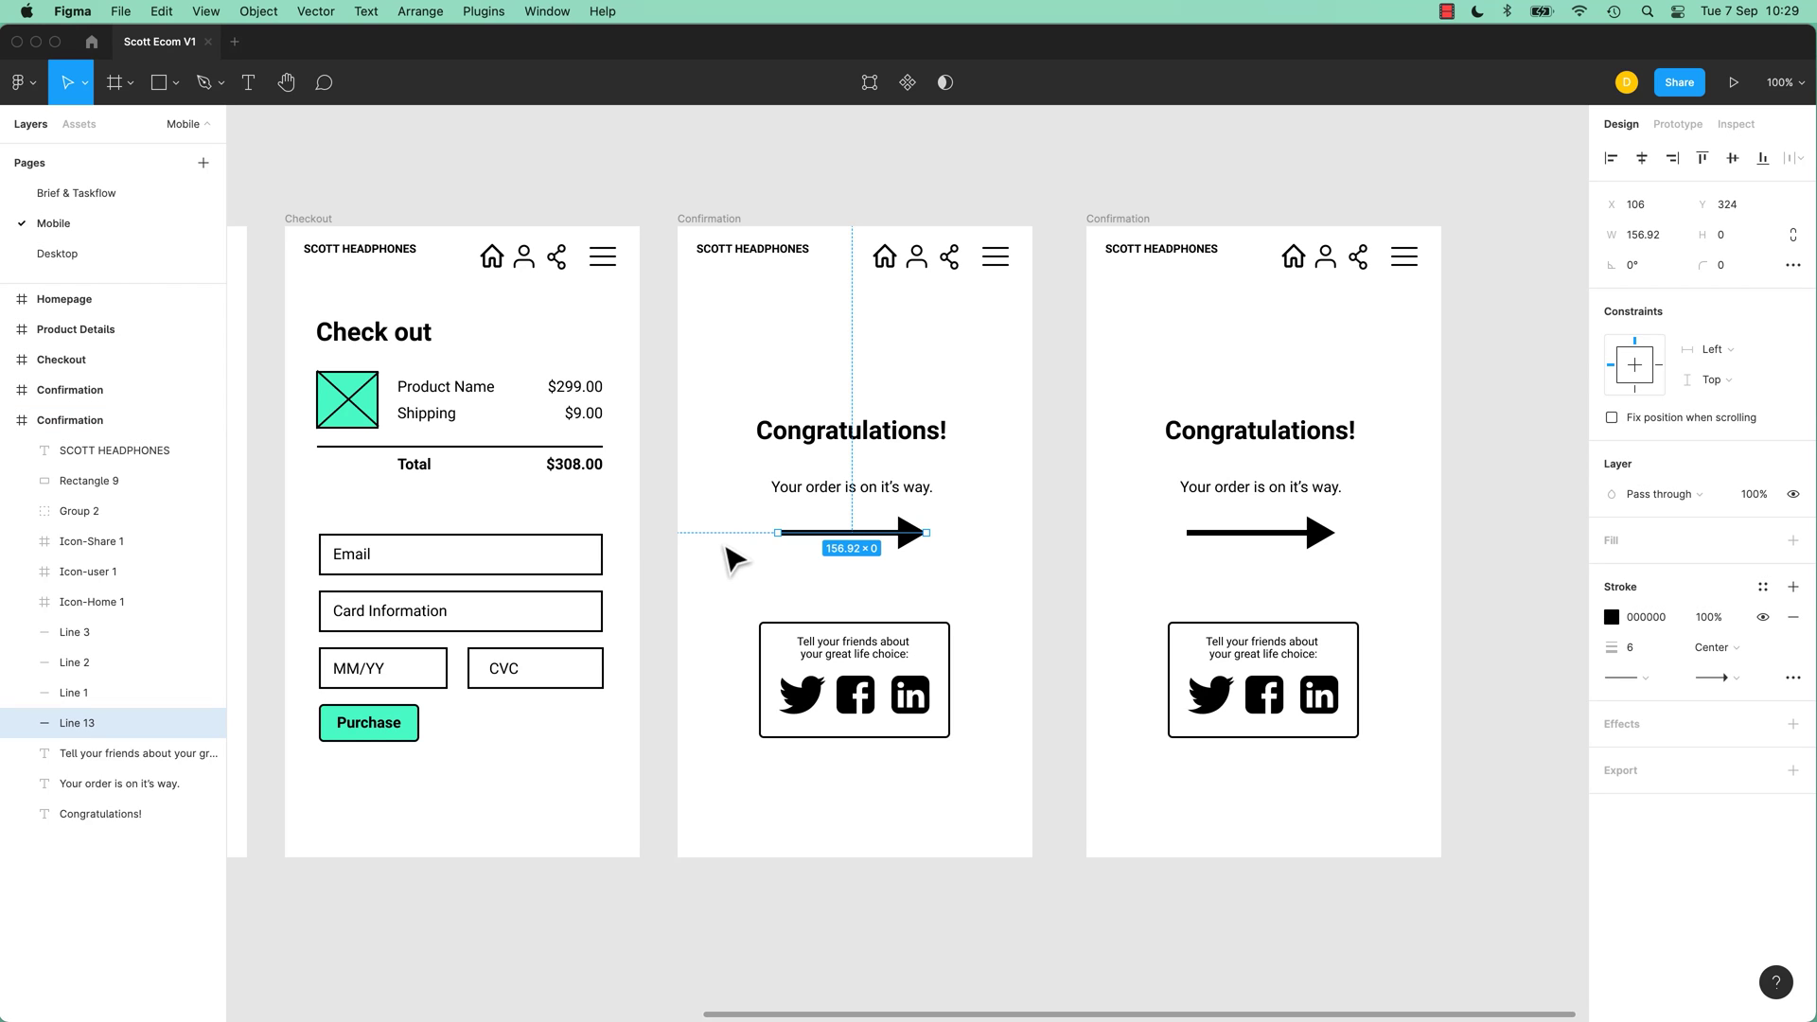
Step: Shift both Confirmation frames right and drag Line 13 out onto the canvas before the first
{"action": "left_click", "coordinate": [717, 221]}
{"action": "left_click", "coordinate": [1126, 219], "text": "shift"}
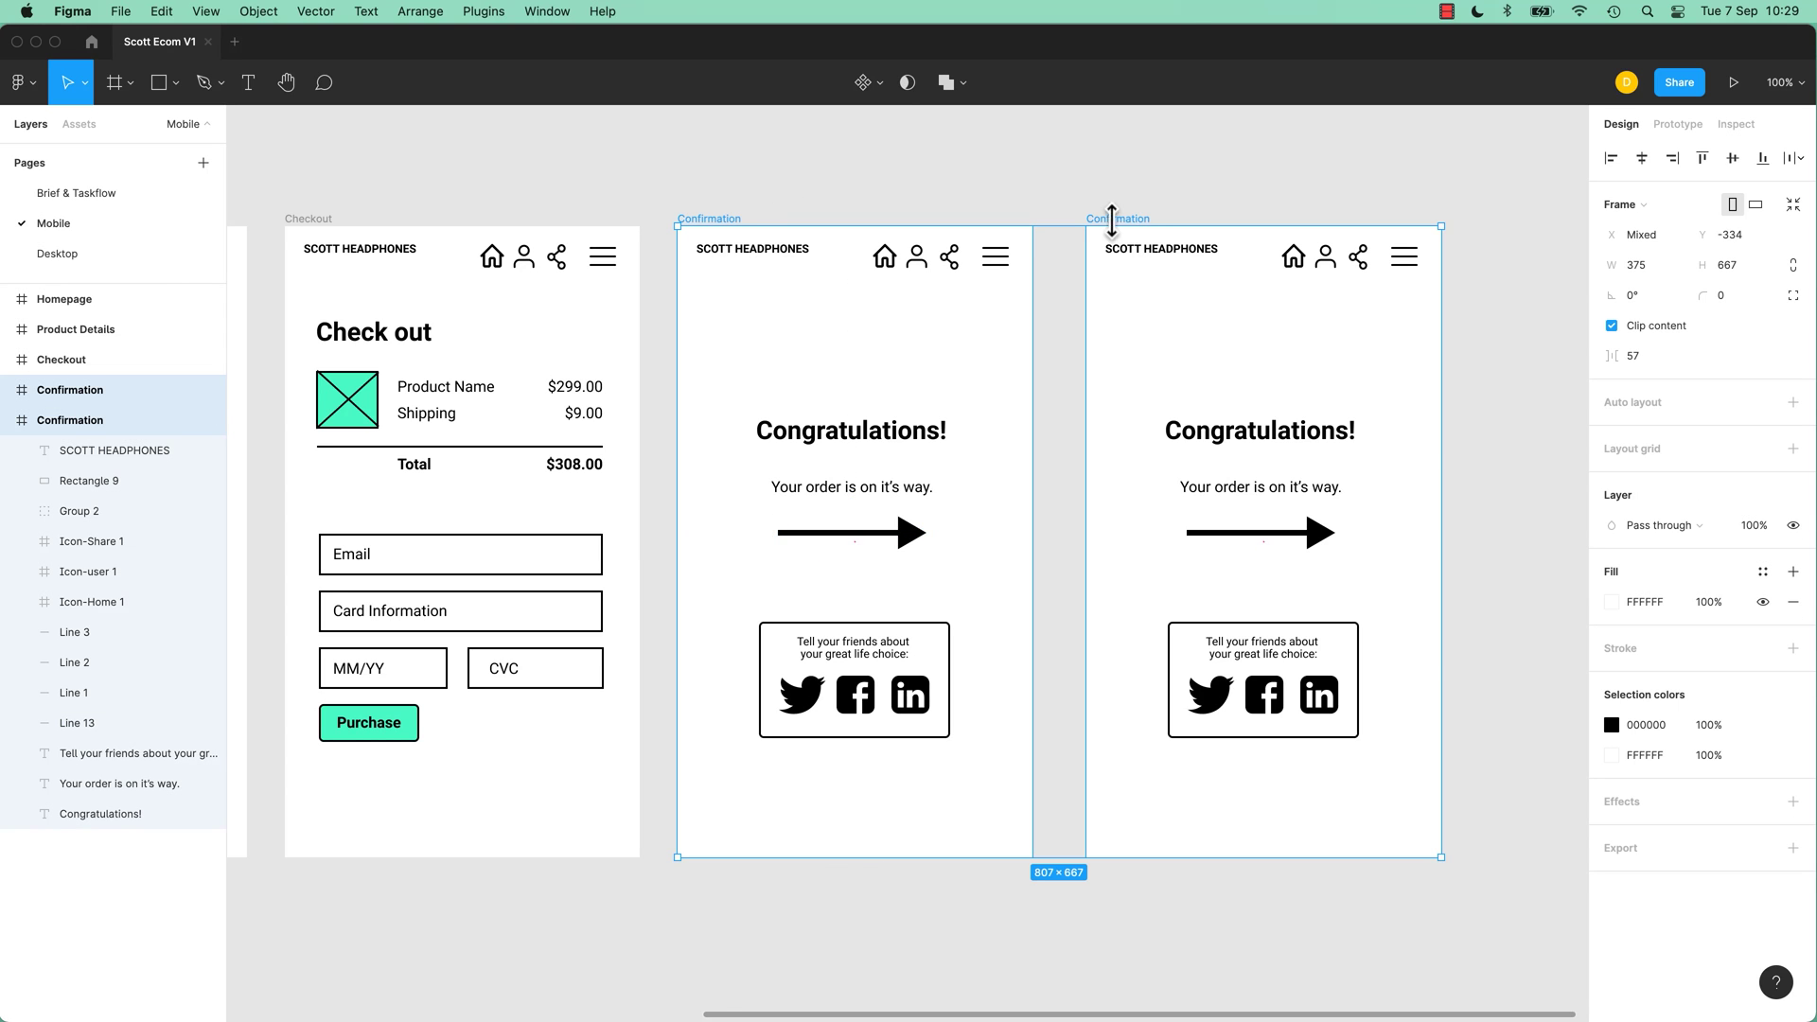
{"action": "left_click_drag", "start_coordinate": [1118, 232], "coordinate": [1325, 232]}
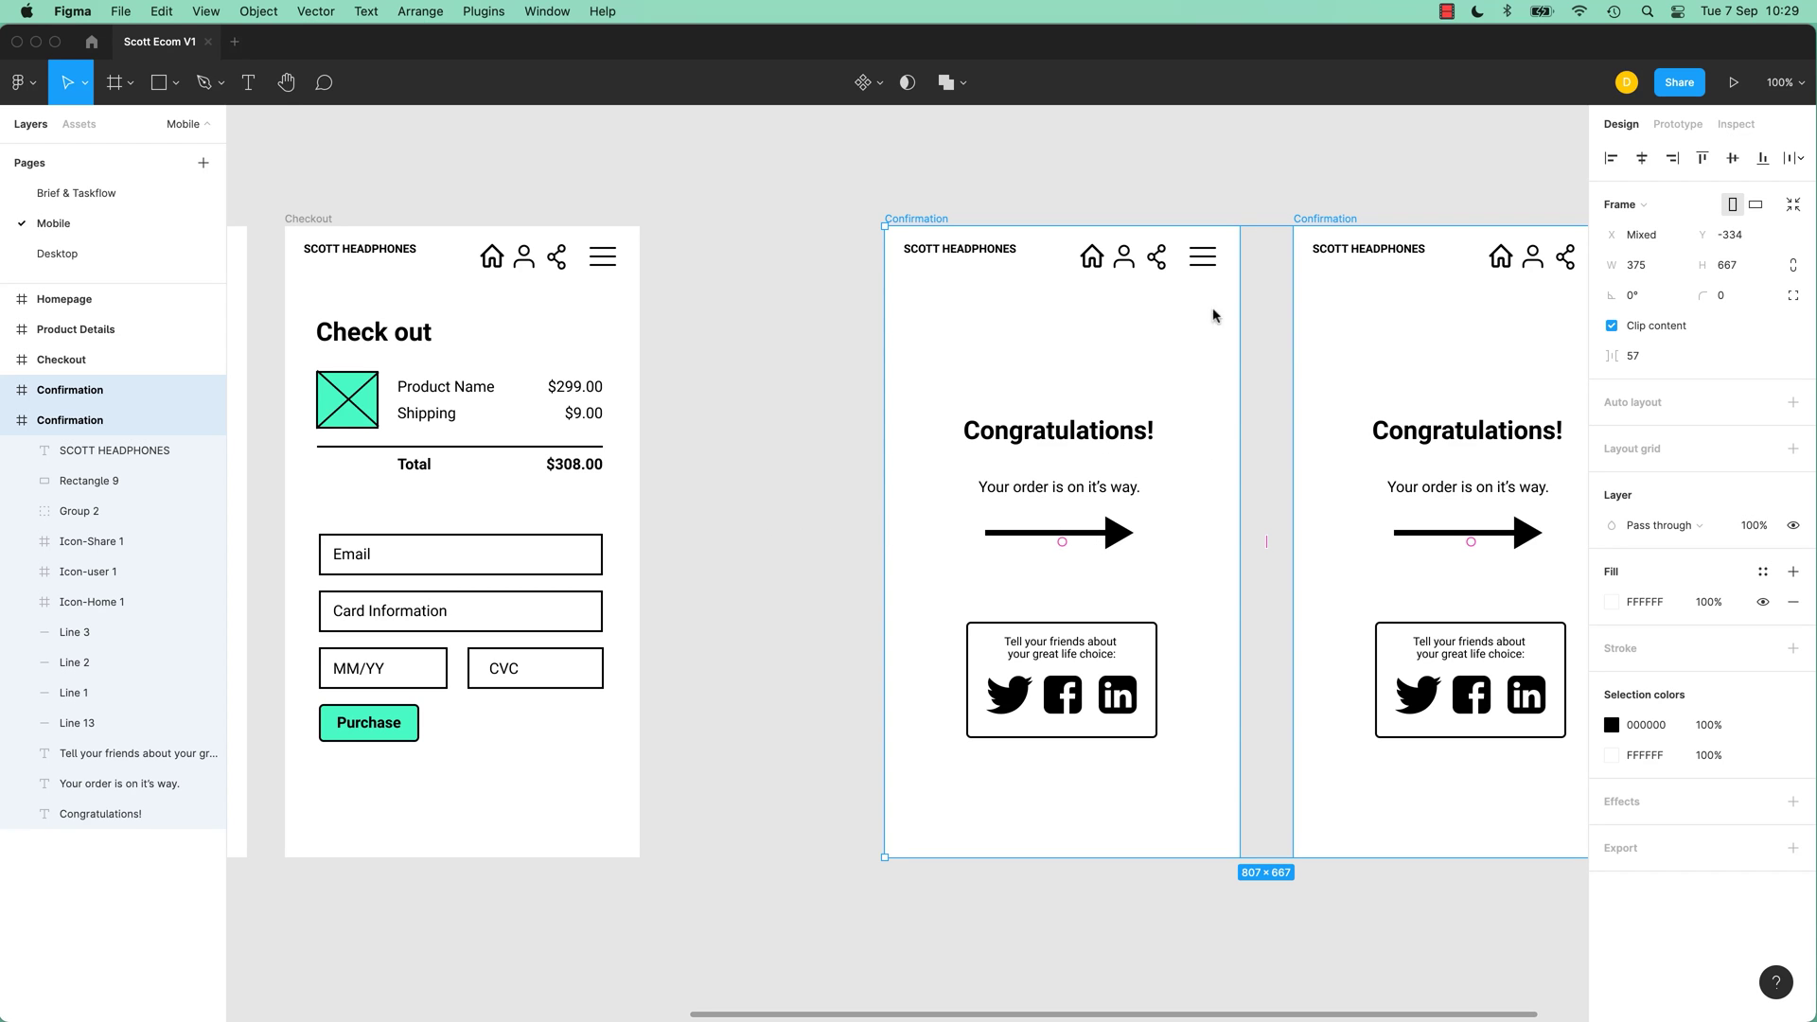
{"action": "left_click", "coordinate": [1226, 125]}
{"action": "left_click", "coordinate": [937, 220]}
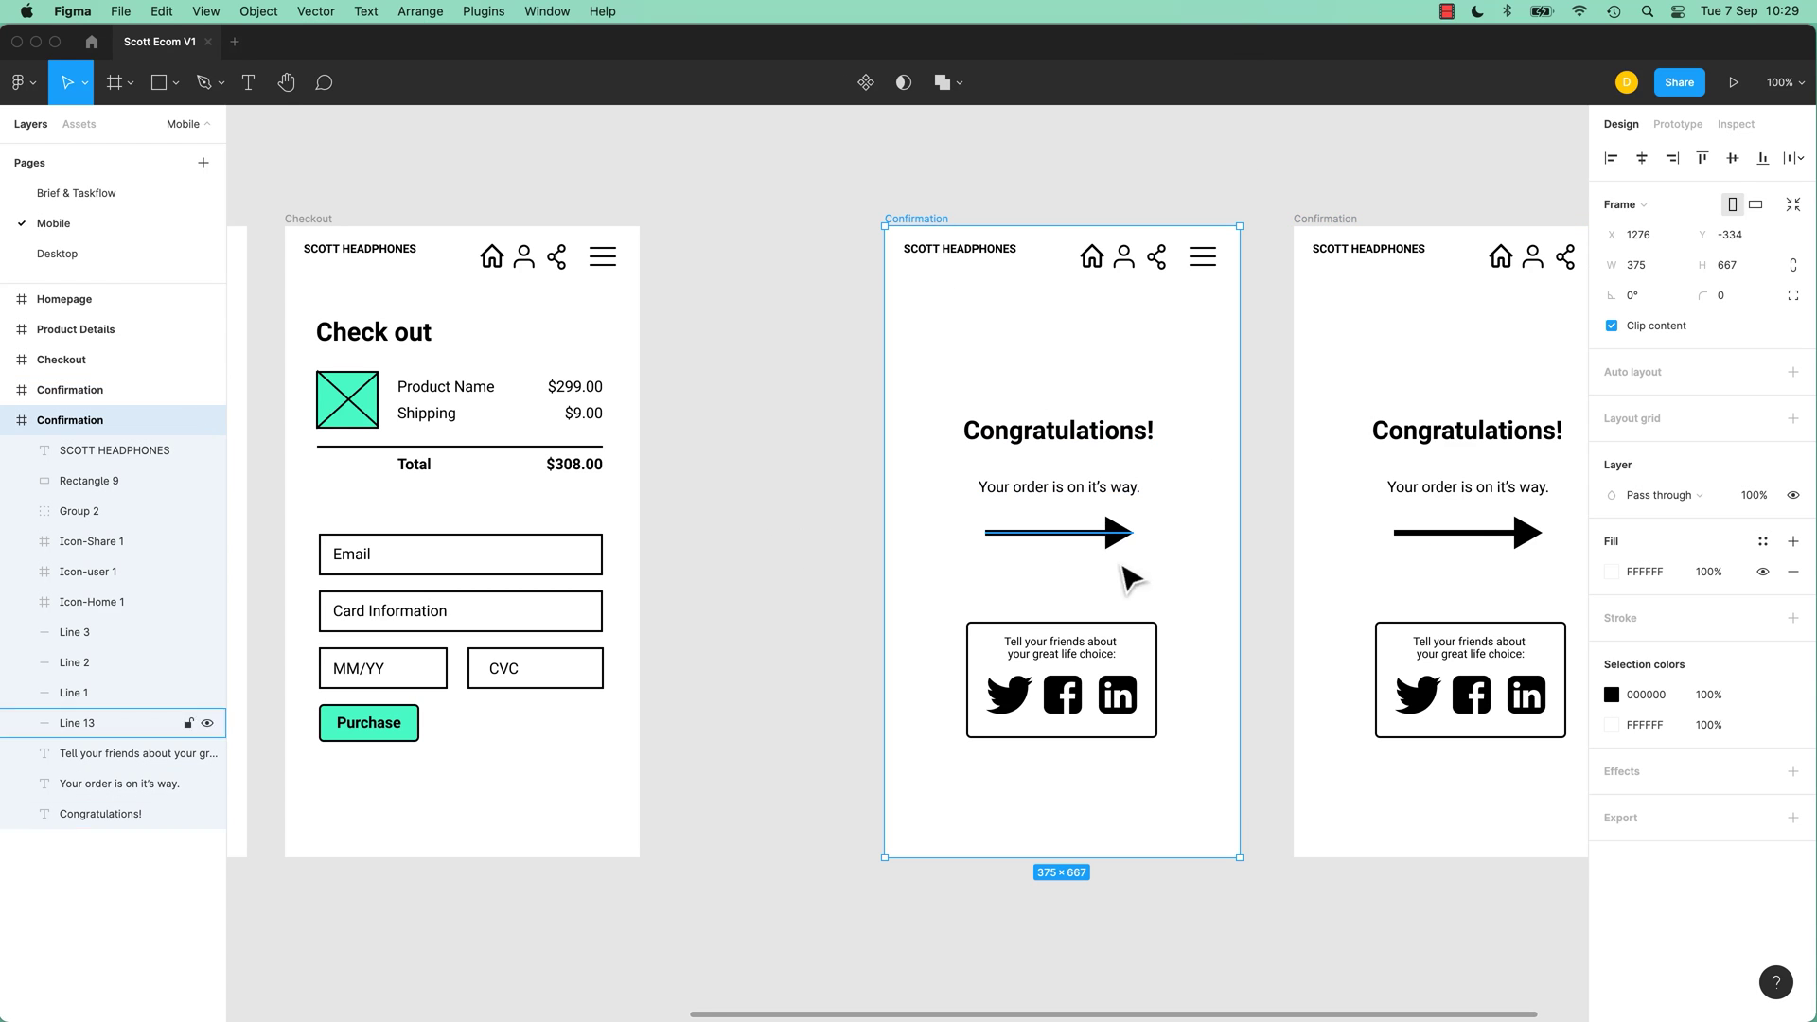
{"action": "left_click", "coordinate": [1117, 532]}
{"action": "left_click_drag", "start_coordinate": [1115, 558], "coordinate": [864, 567]}
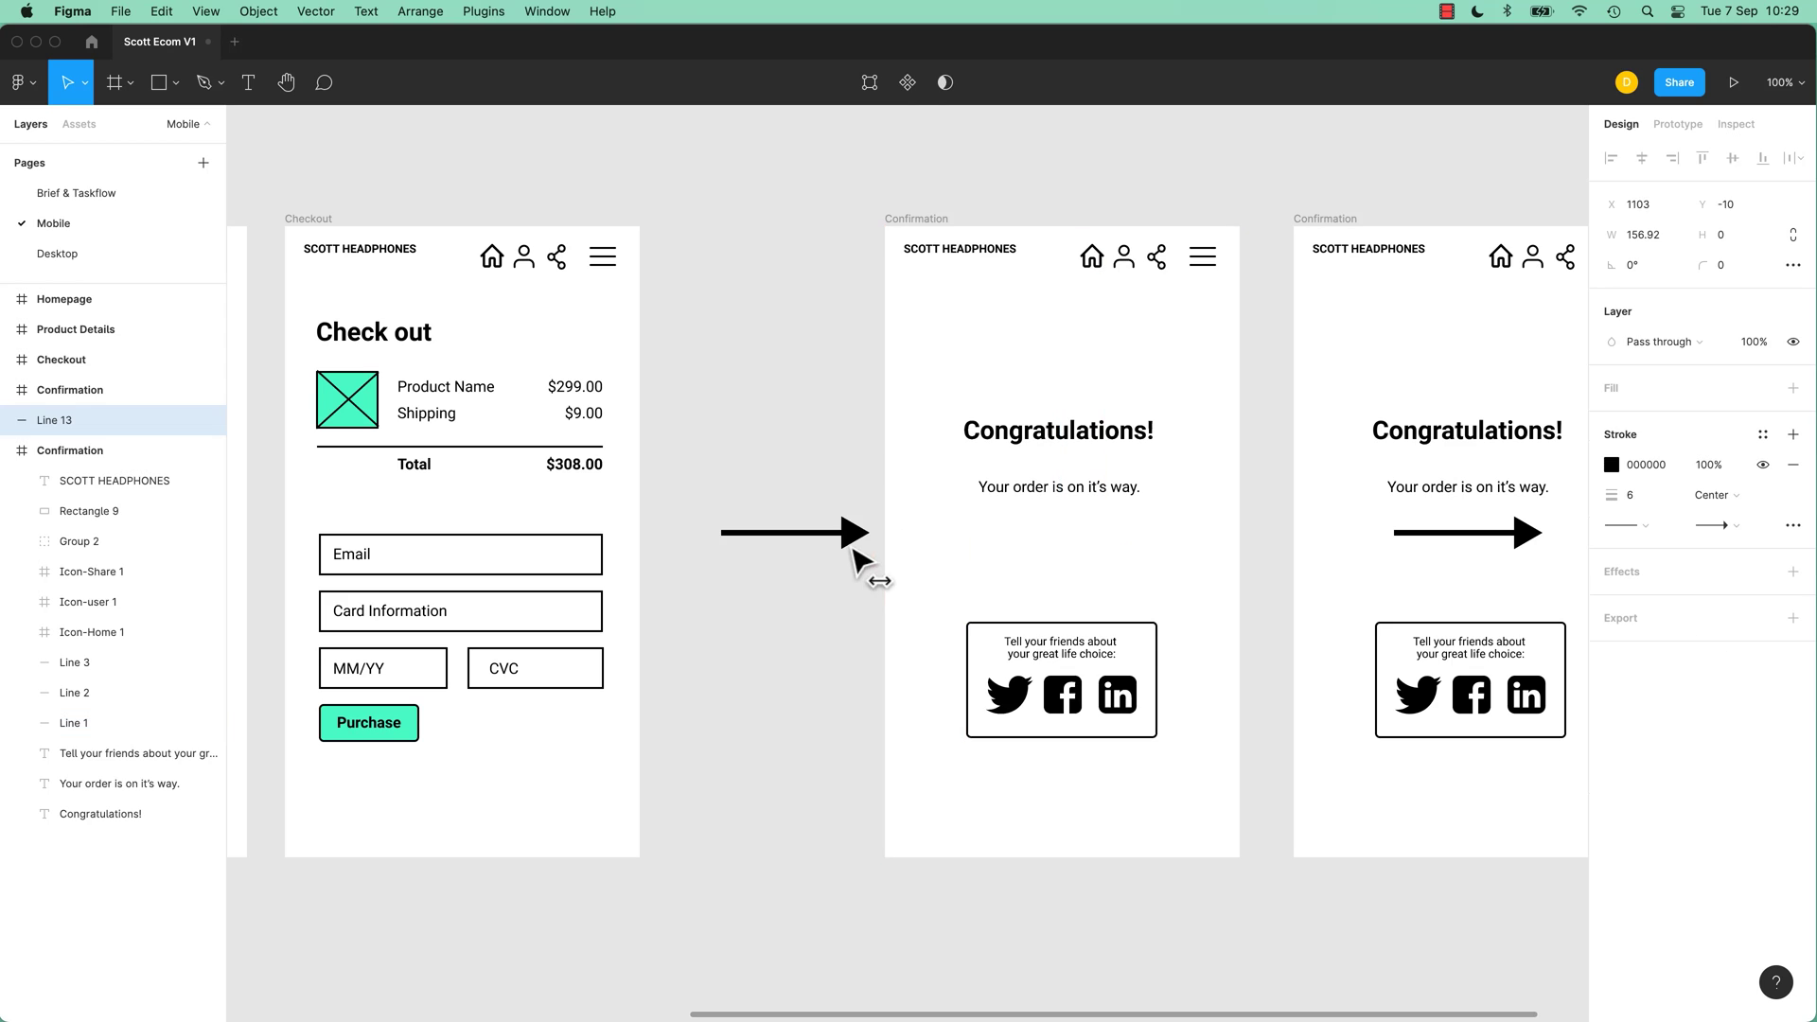
{"action": "left_click", "coordinate": [1331, 221]}
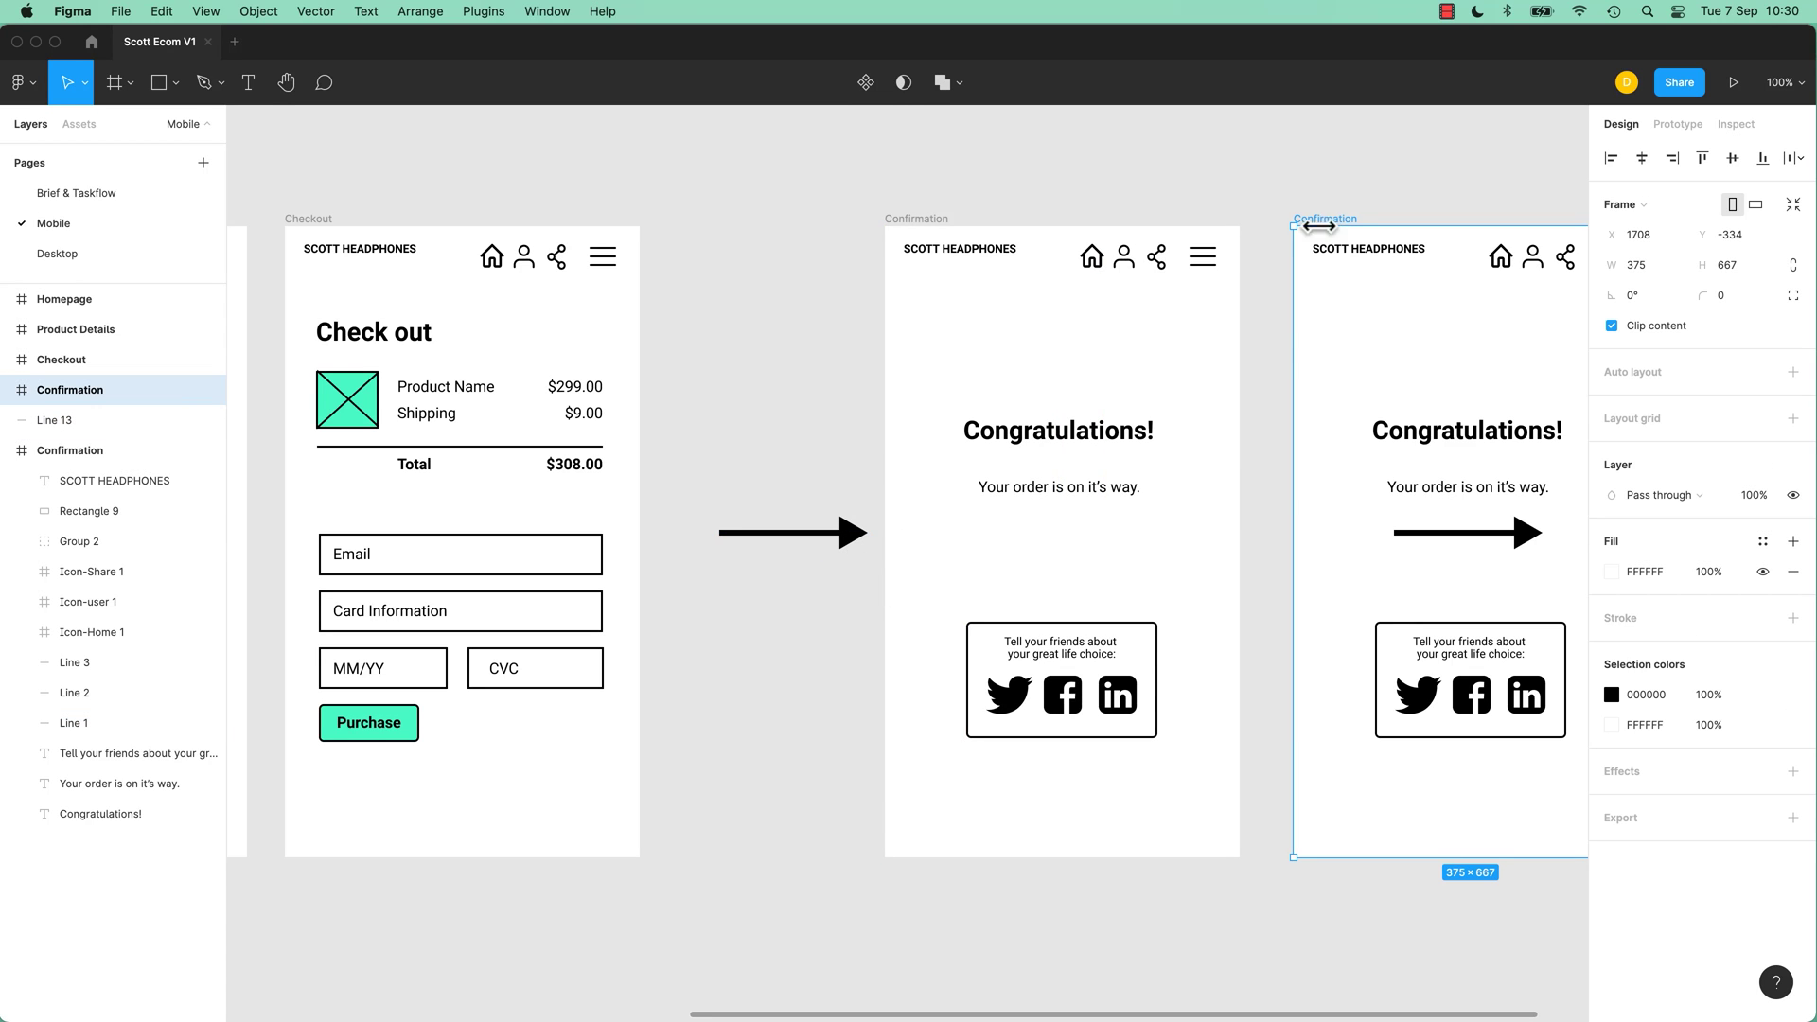
Step: Connect the first Confirmation frame to the second with a prototype tap interaction
{"action": "left_click", "coordinate": [928, 227]}
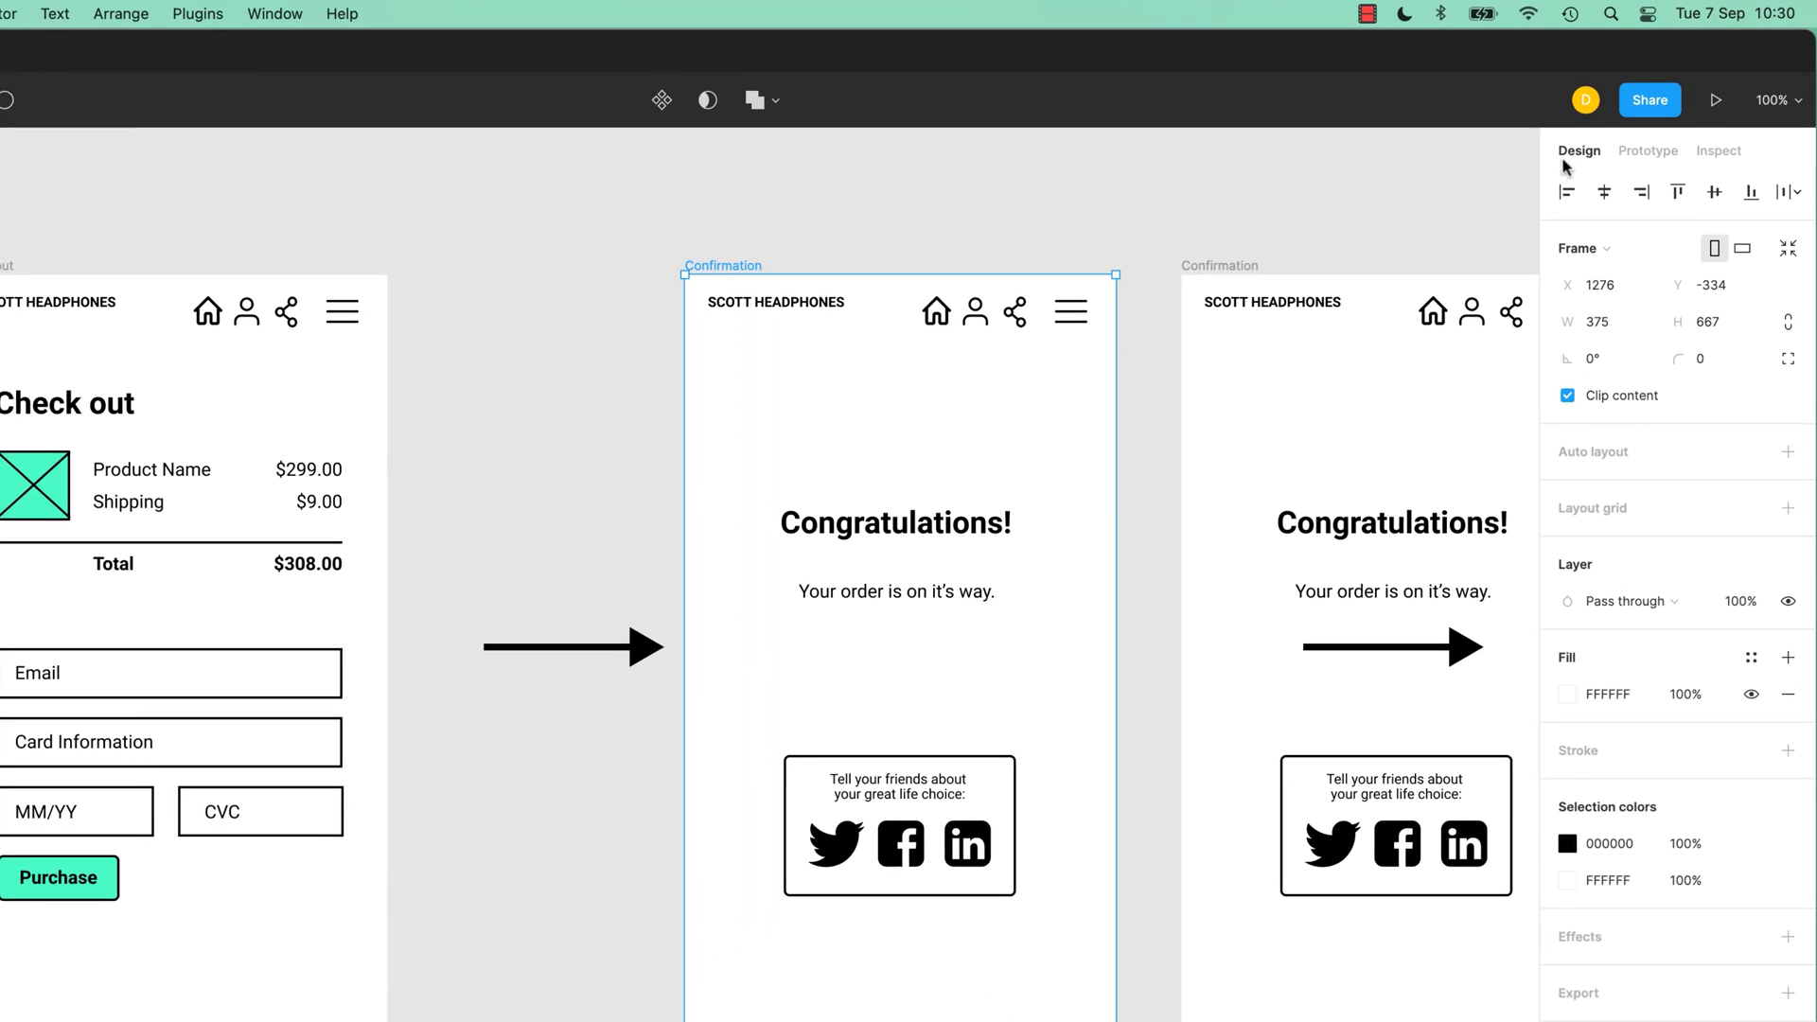
{"action": "left_click", "coordinate": [1693, 129]}
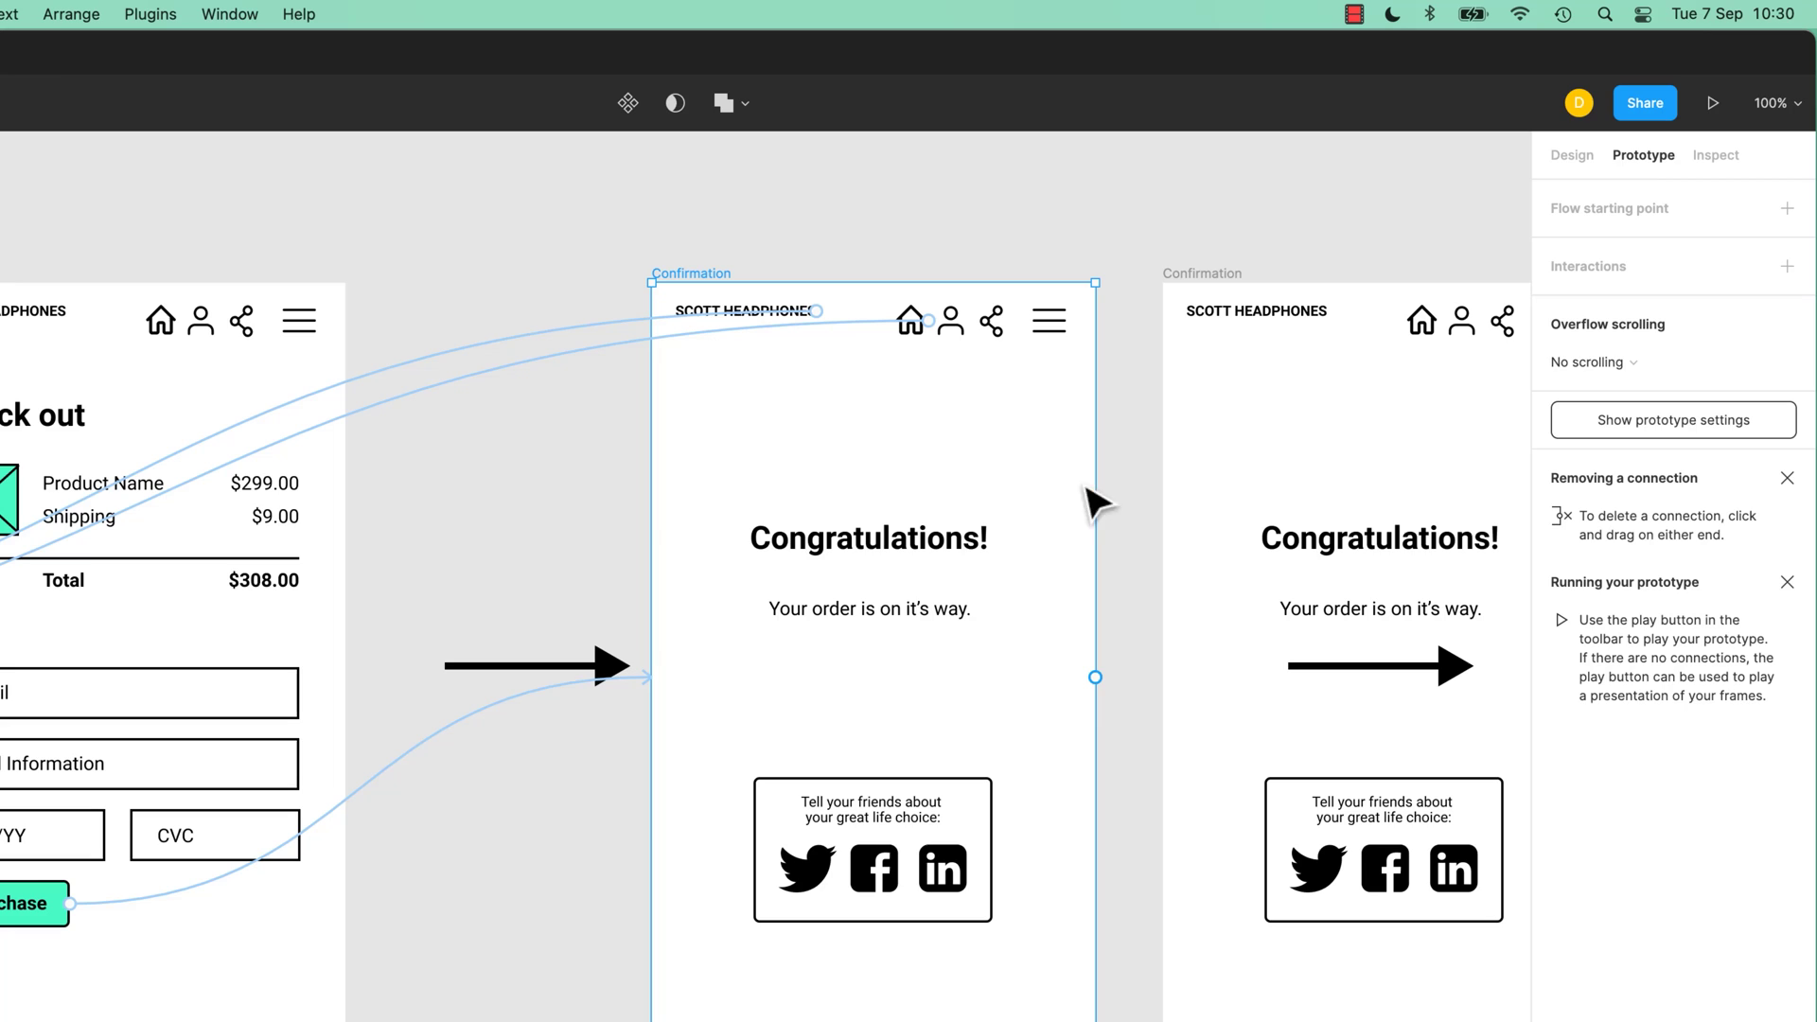
{"action": "left_click_drag", "start_coordinate": [1096, 678], "coordinate": [1171, 689]}
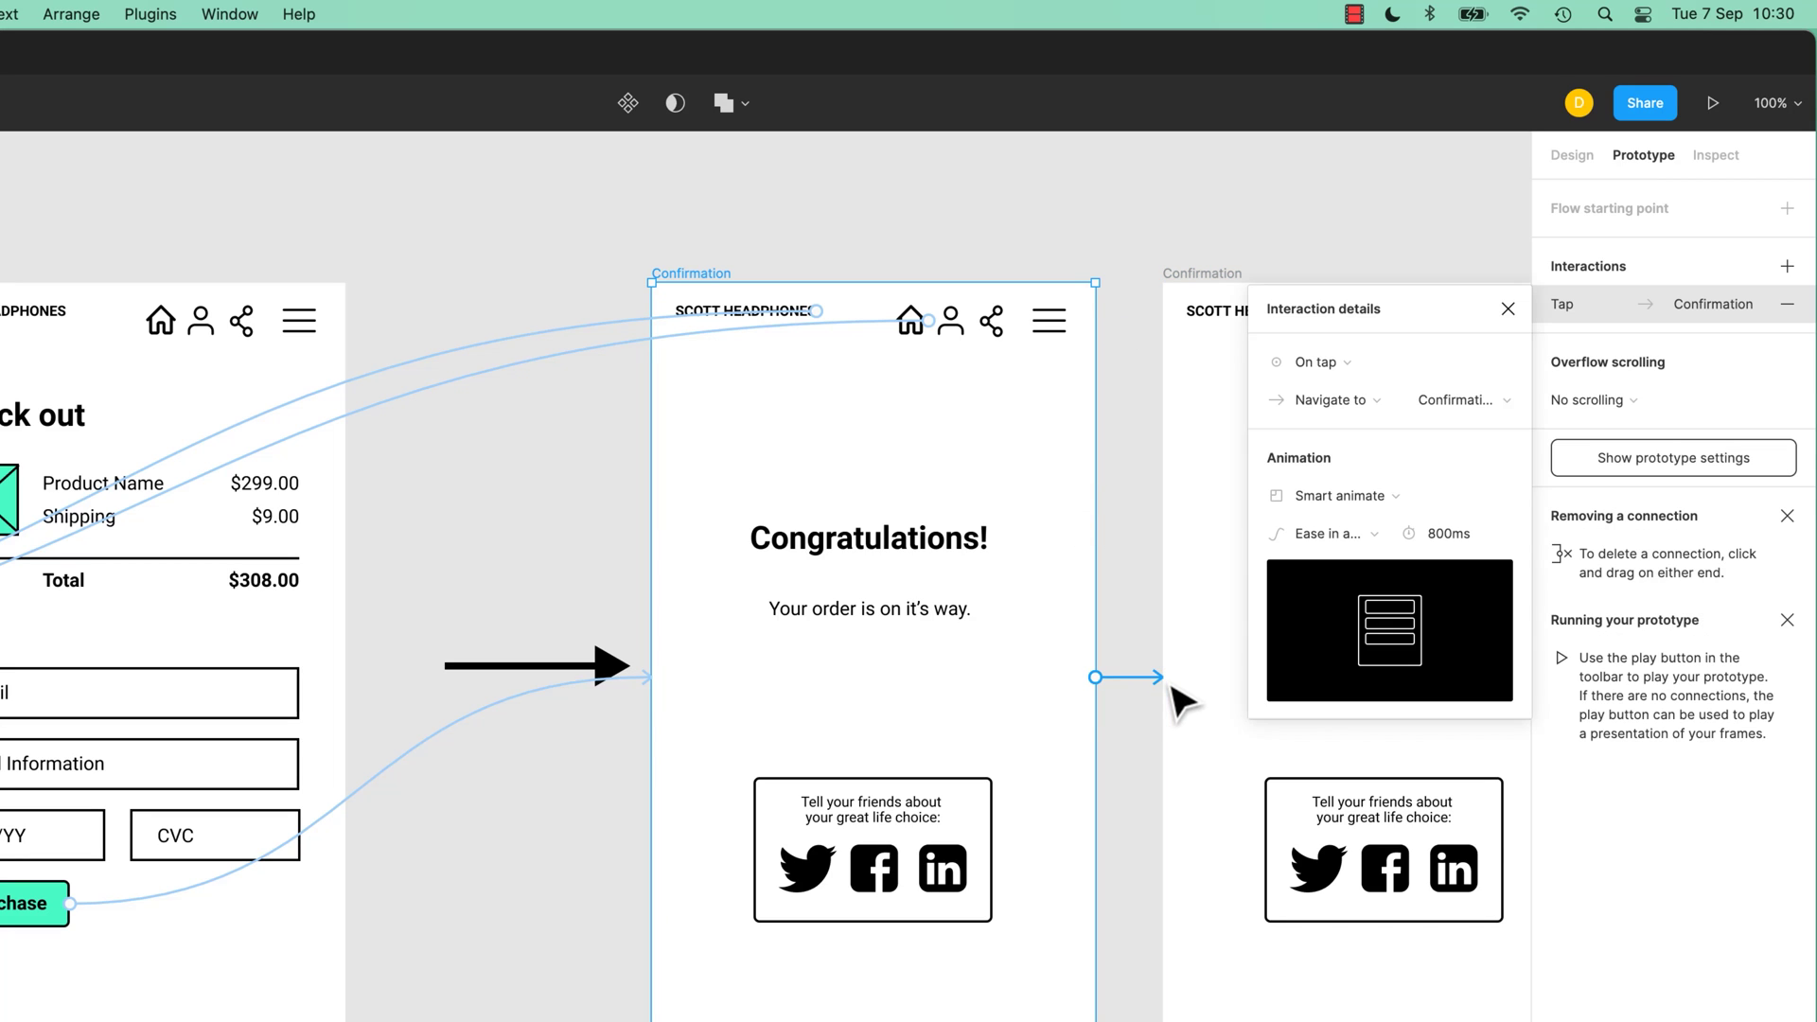
Step: Keep the transition at Smart animate with Ease in and out back, 800ms
{"action": "left_click", "coordinate": [1355, 502]}
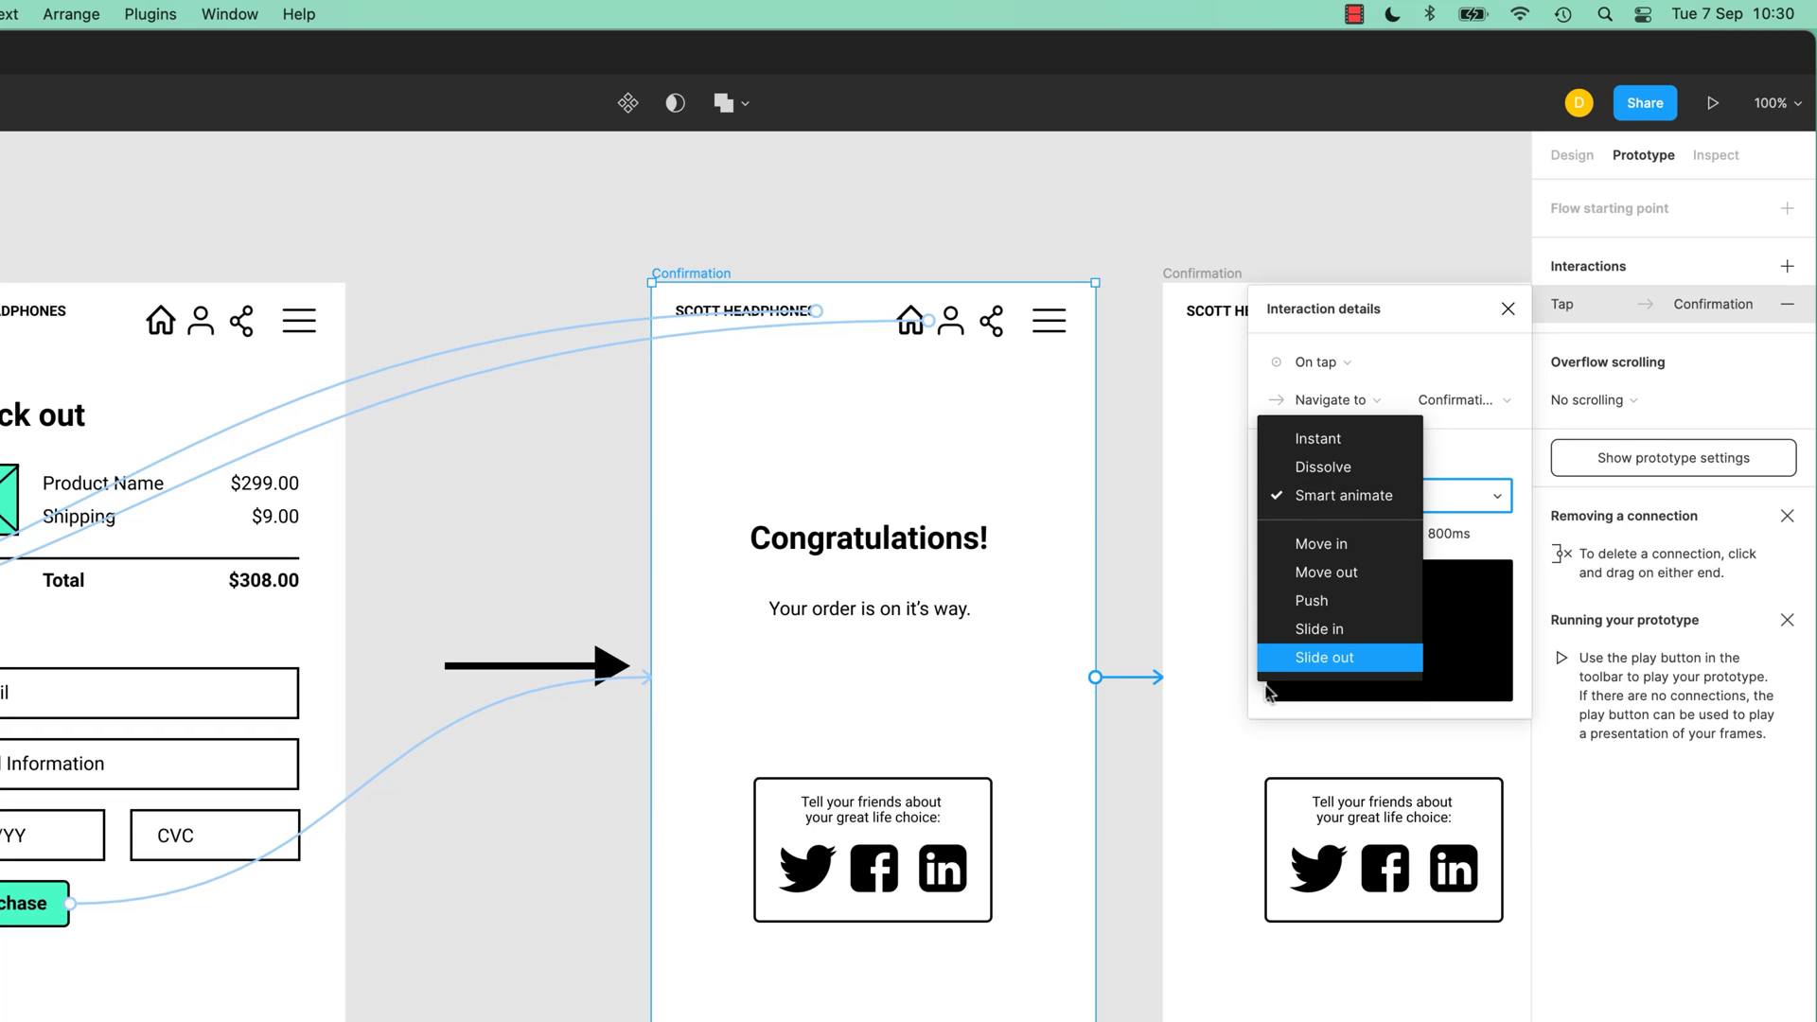
{"action": "key", "text": "Down"}
{"action": "key", "text": "Down"}
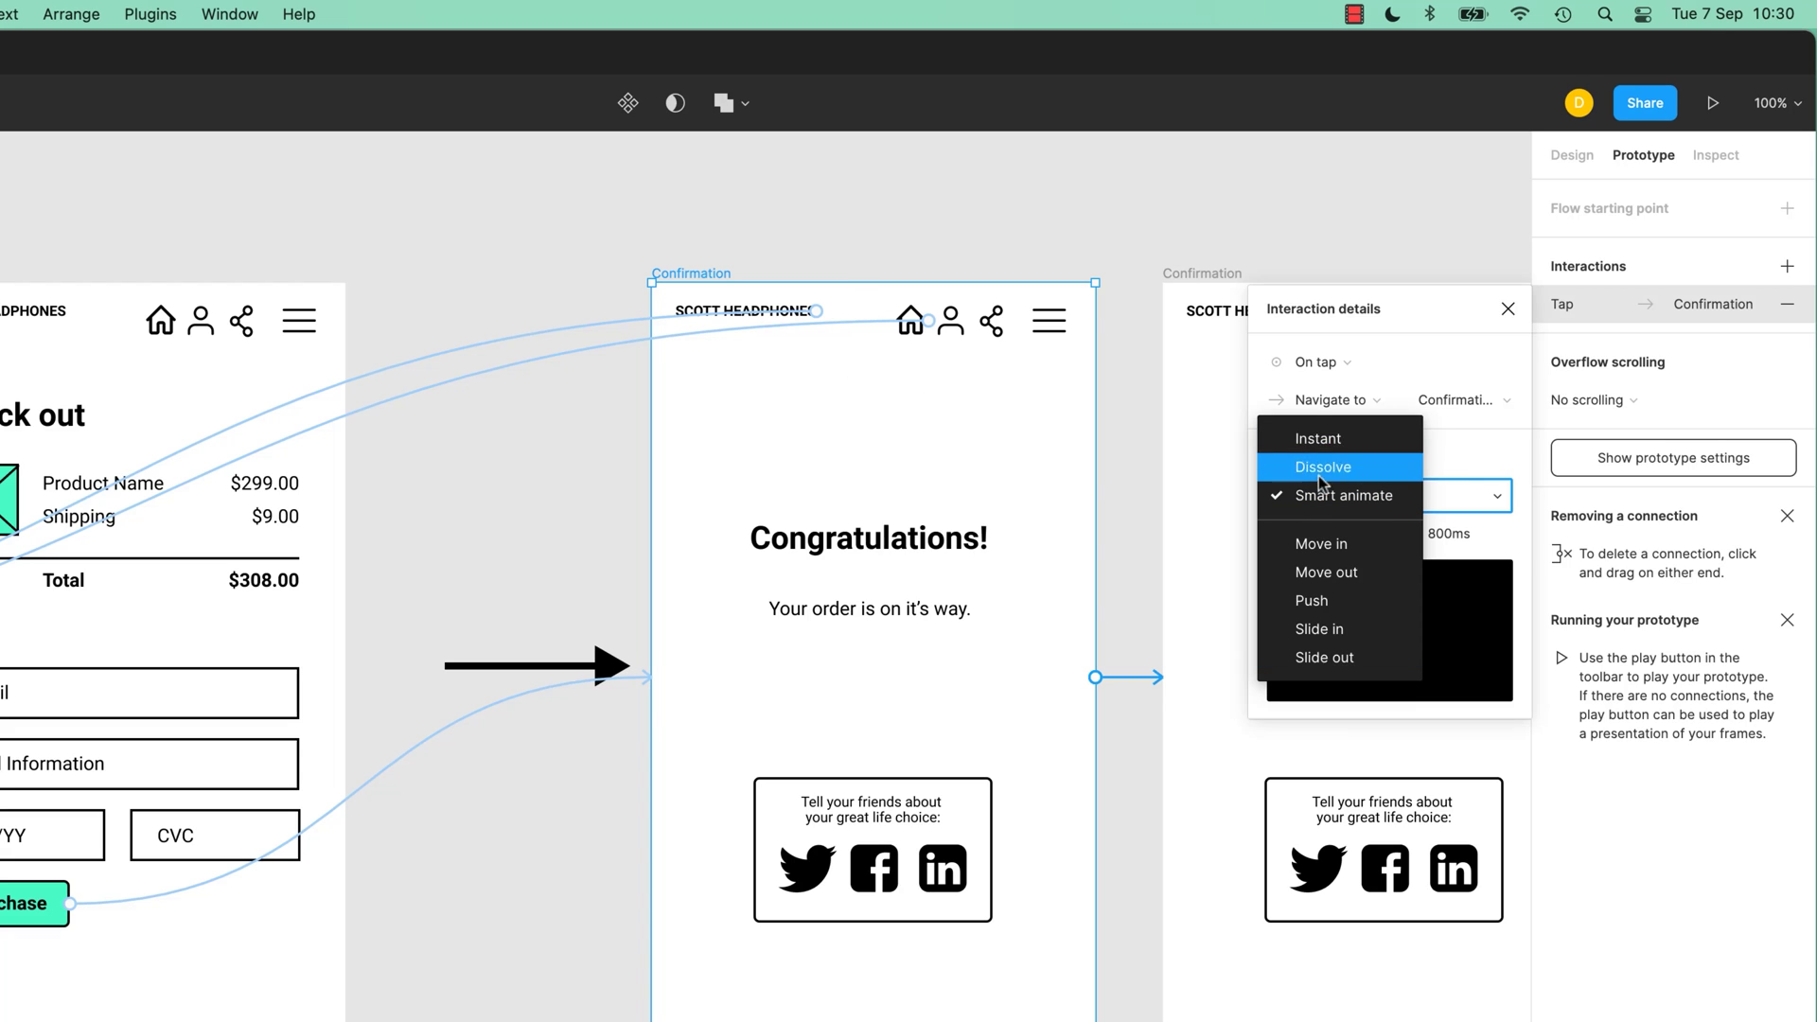
{"action": "key", "text": "Down"}
{"action": "key", "text": "Down"}
{"action": "key", "text": "Down"}
{"action": "key", "text": "Up"}
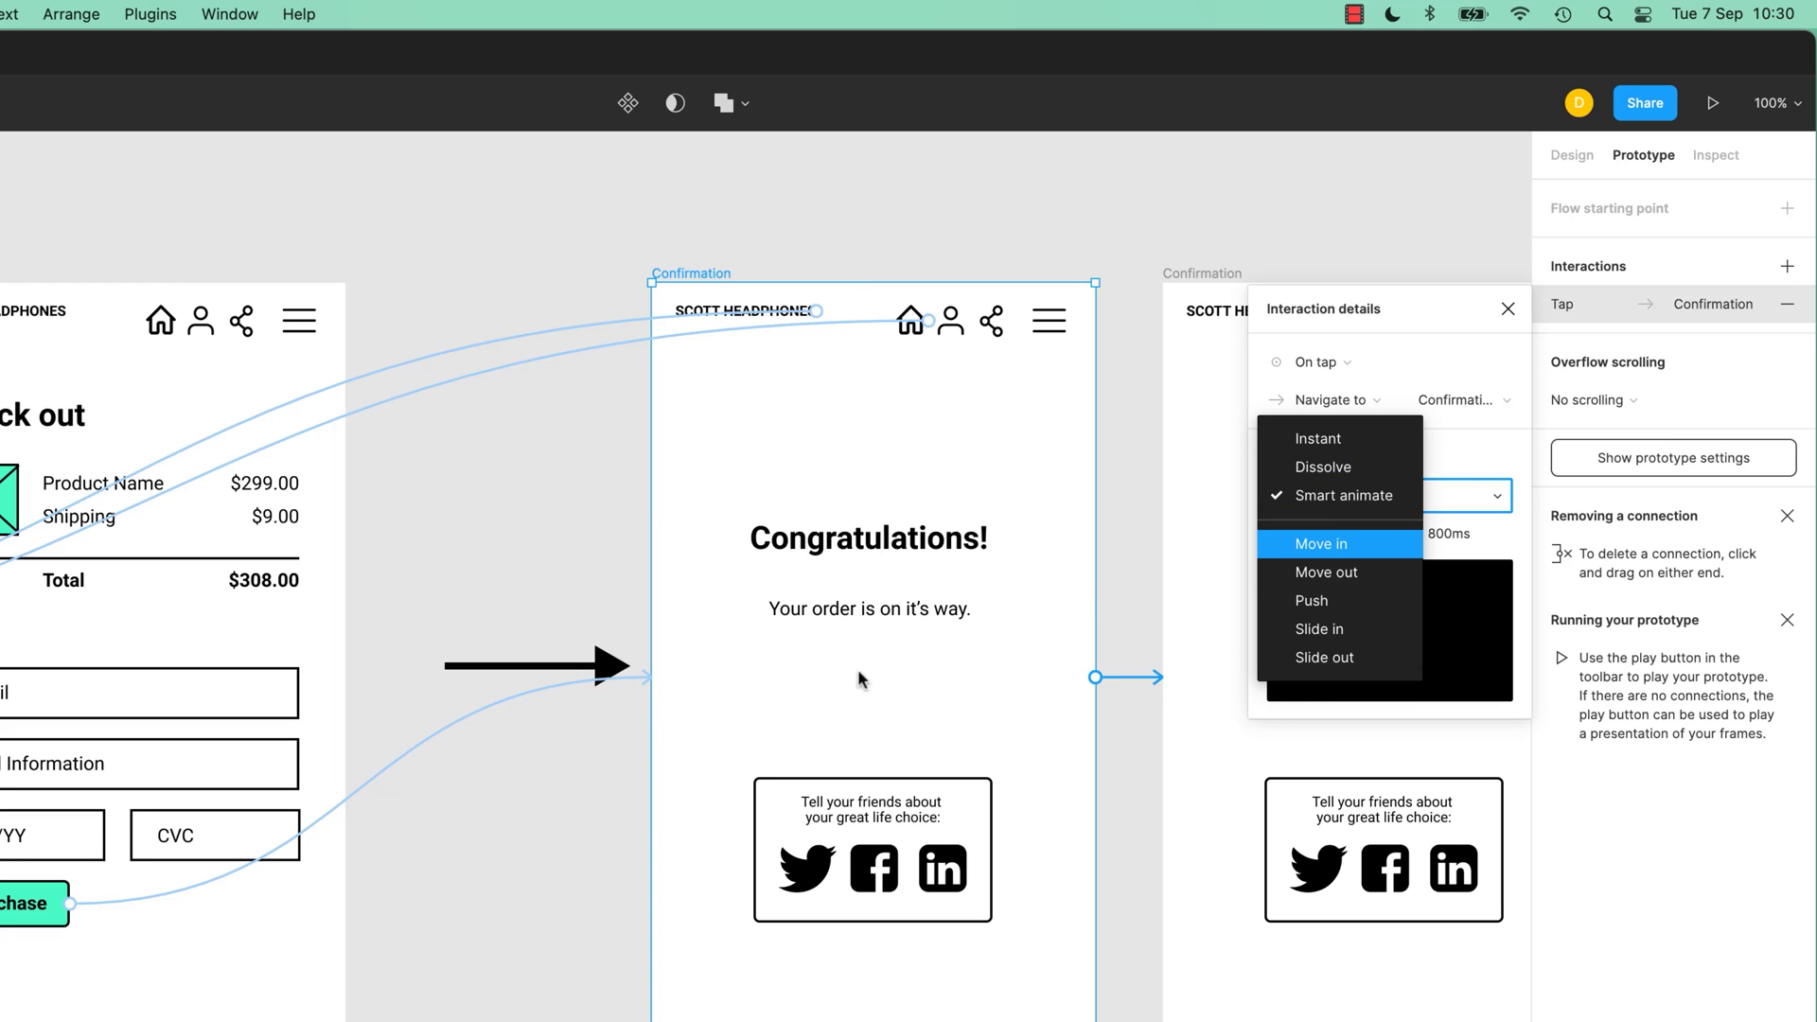
{"action": "key", "text": "Escape"}
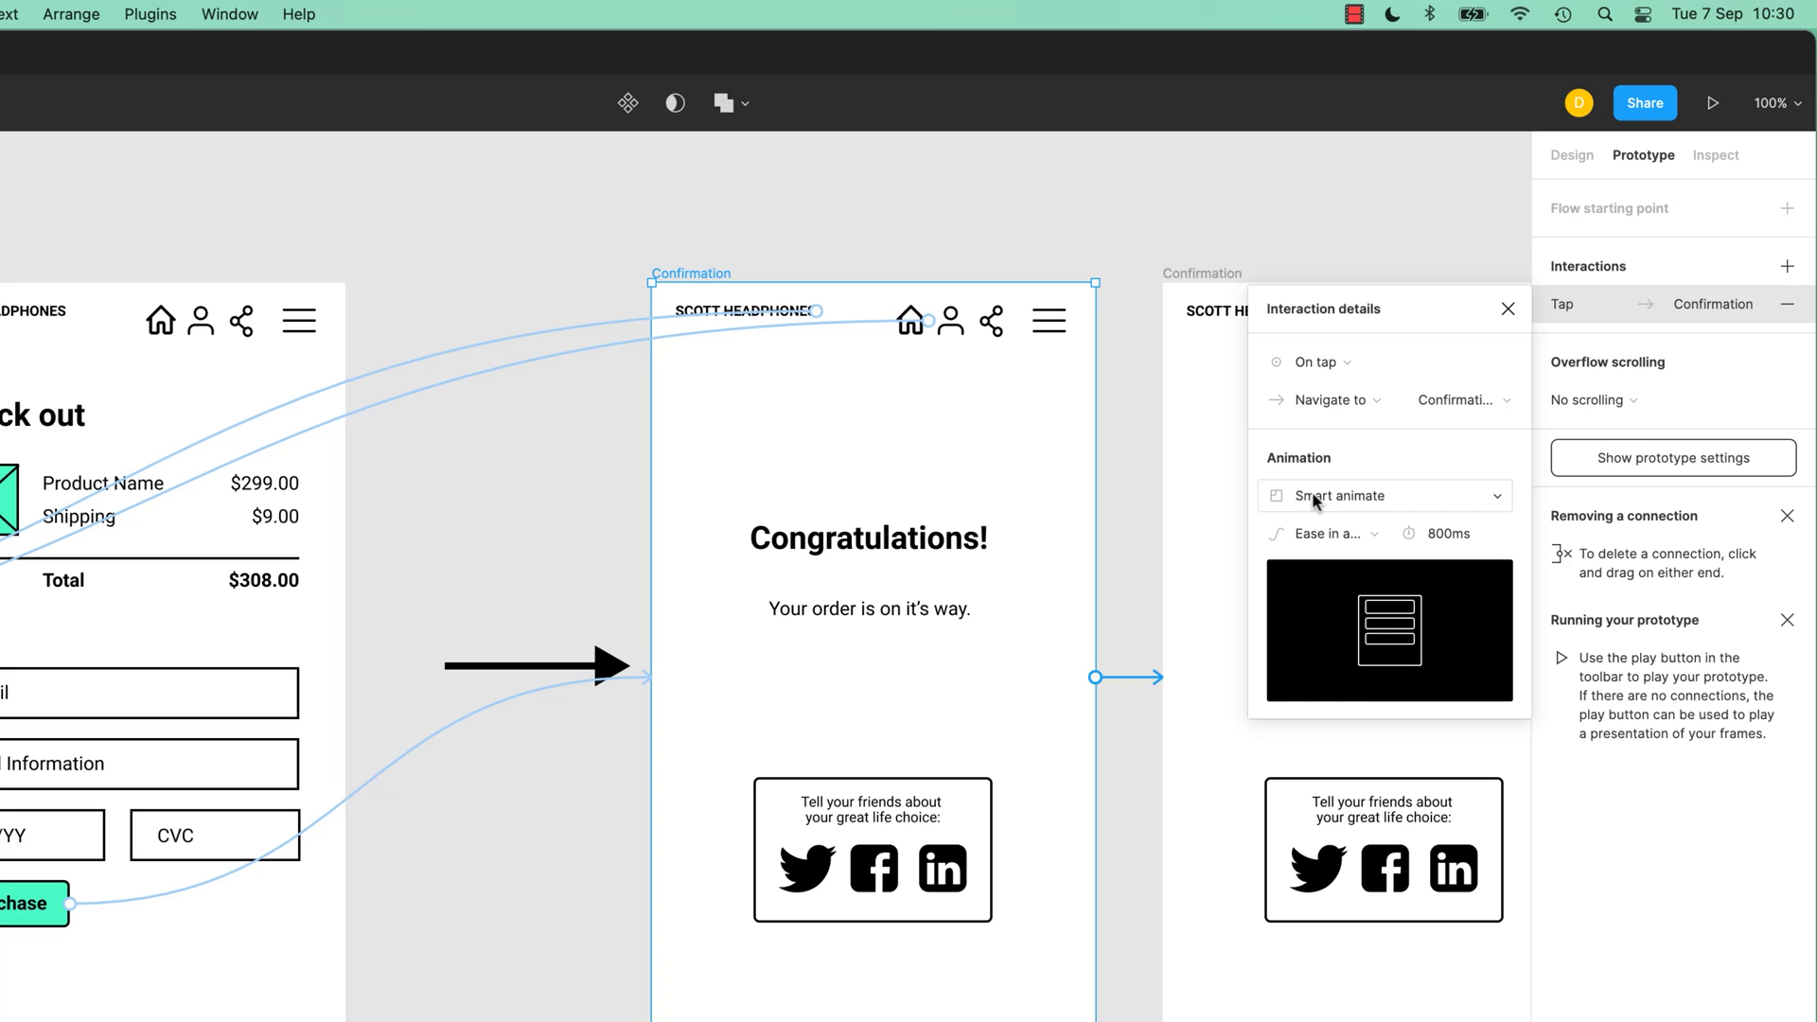
{"action": "left_click", "coordinate": [1336, 532]}
{"action": "left_click", "coordinate": [1338, 535]}
{"action": "left_click", "coordinate": [1508, 309]}
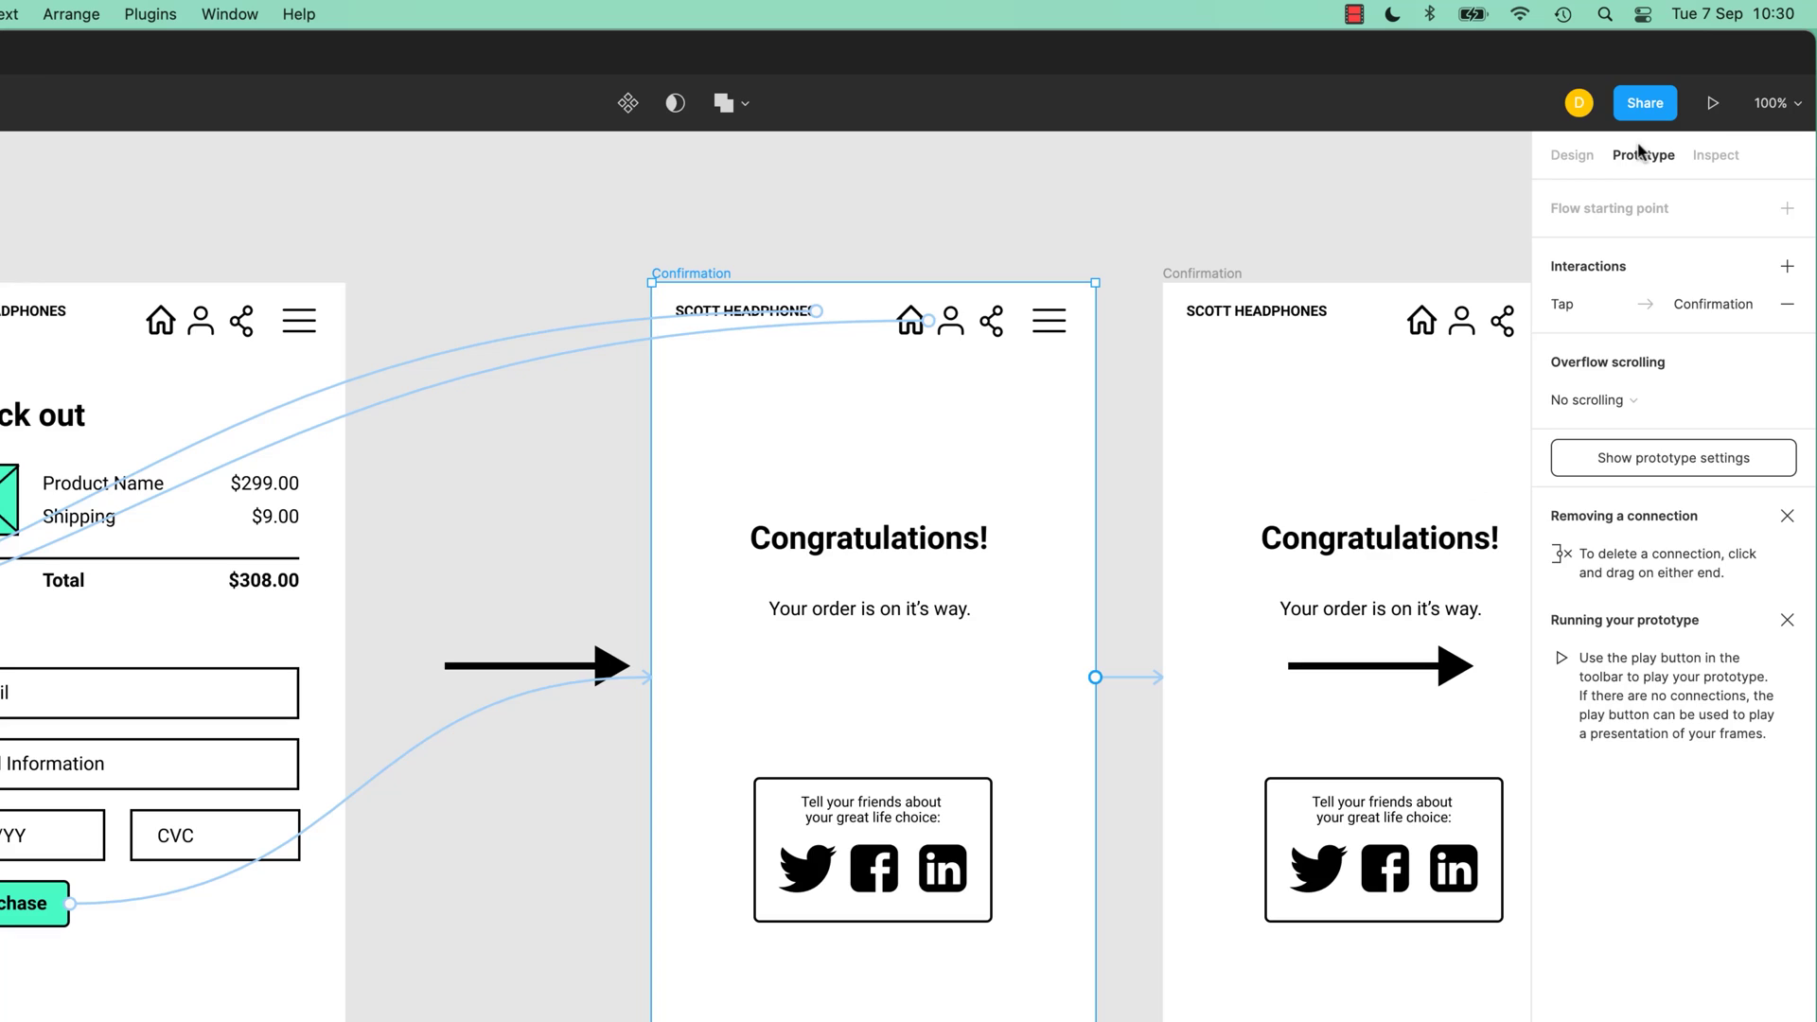
{"action": "left_click", "coordinate": [1715, 105]}
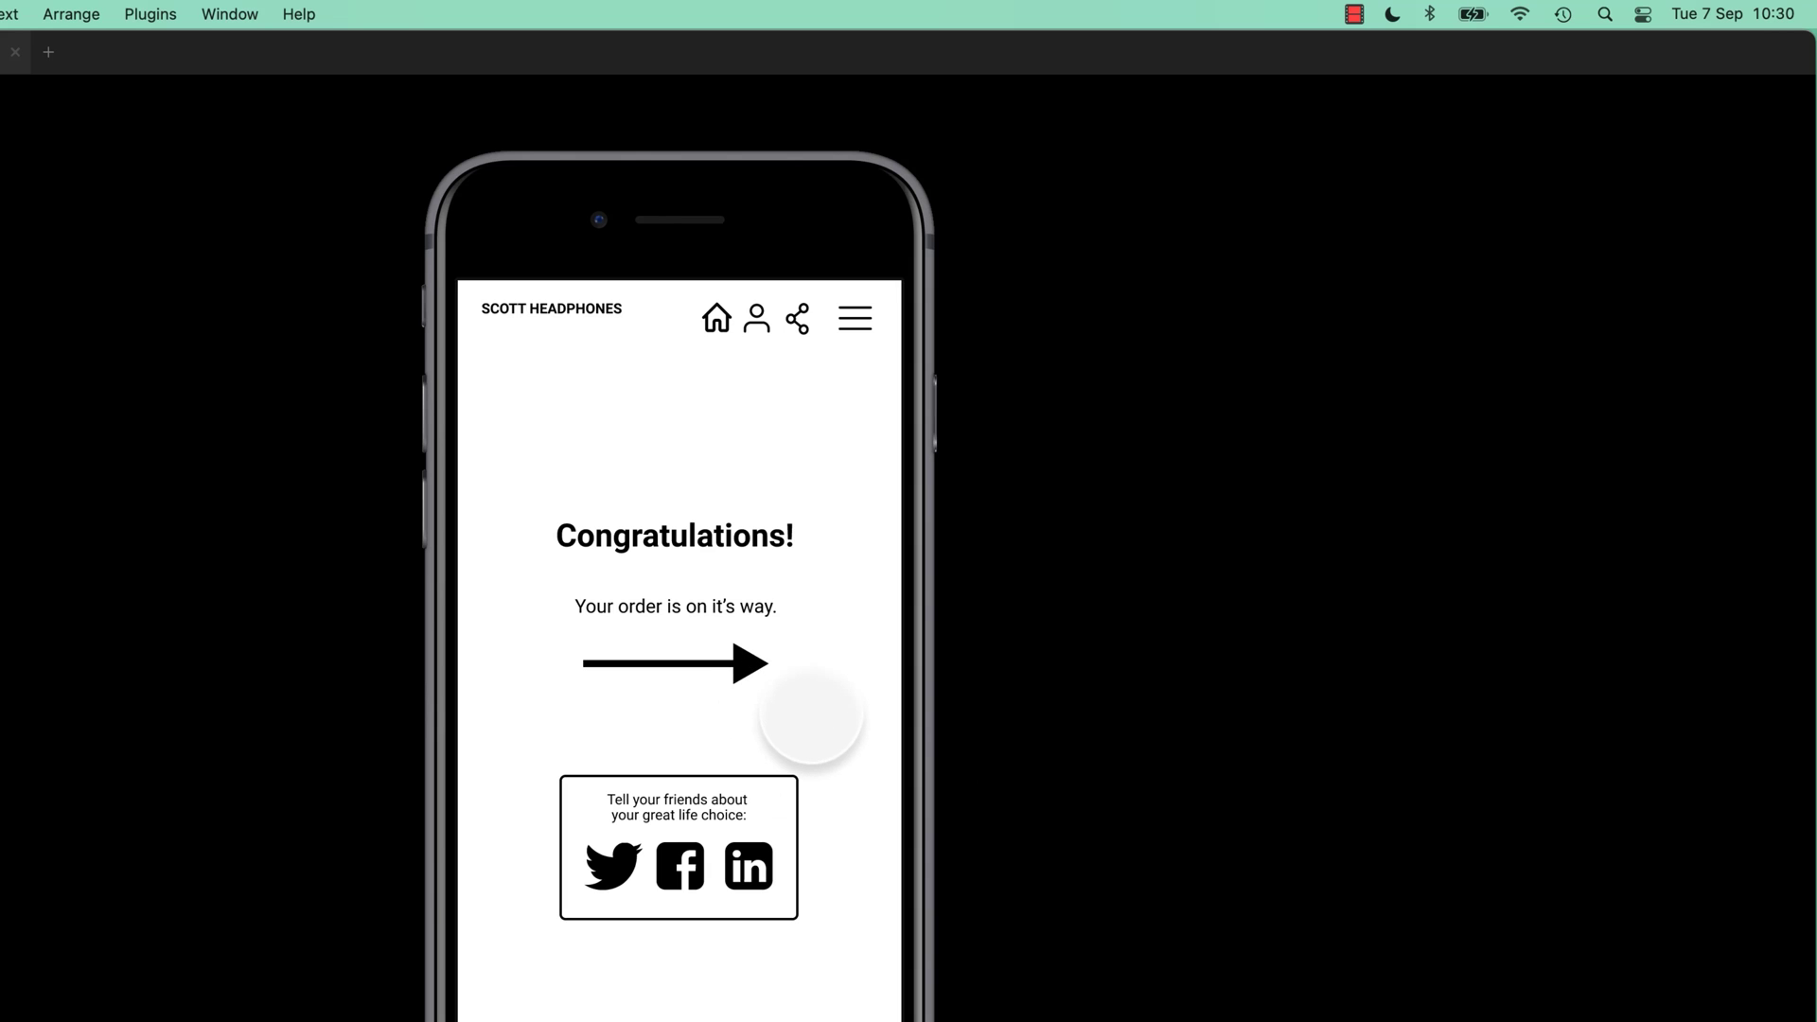
{"action": "left_click", "coordinate": [16, 52]}
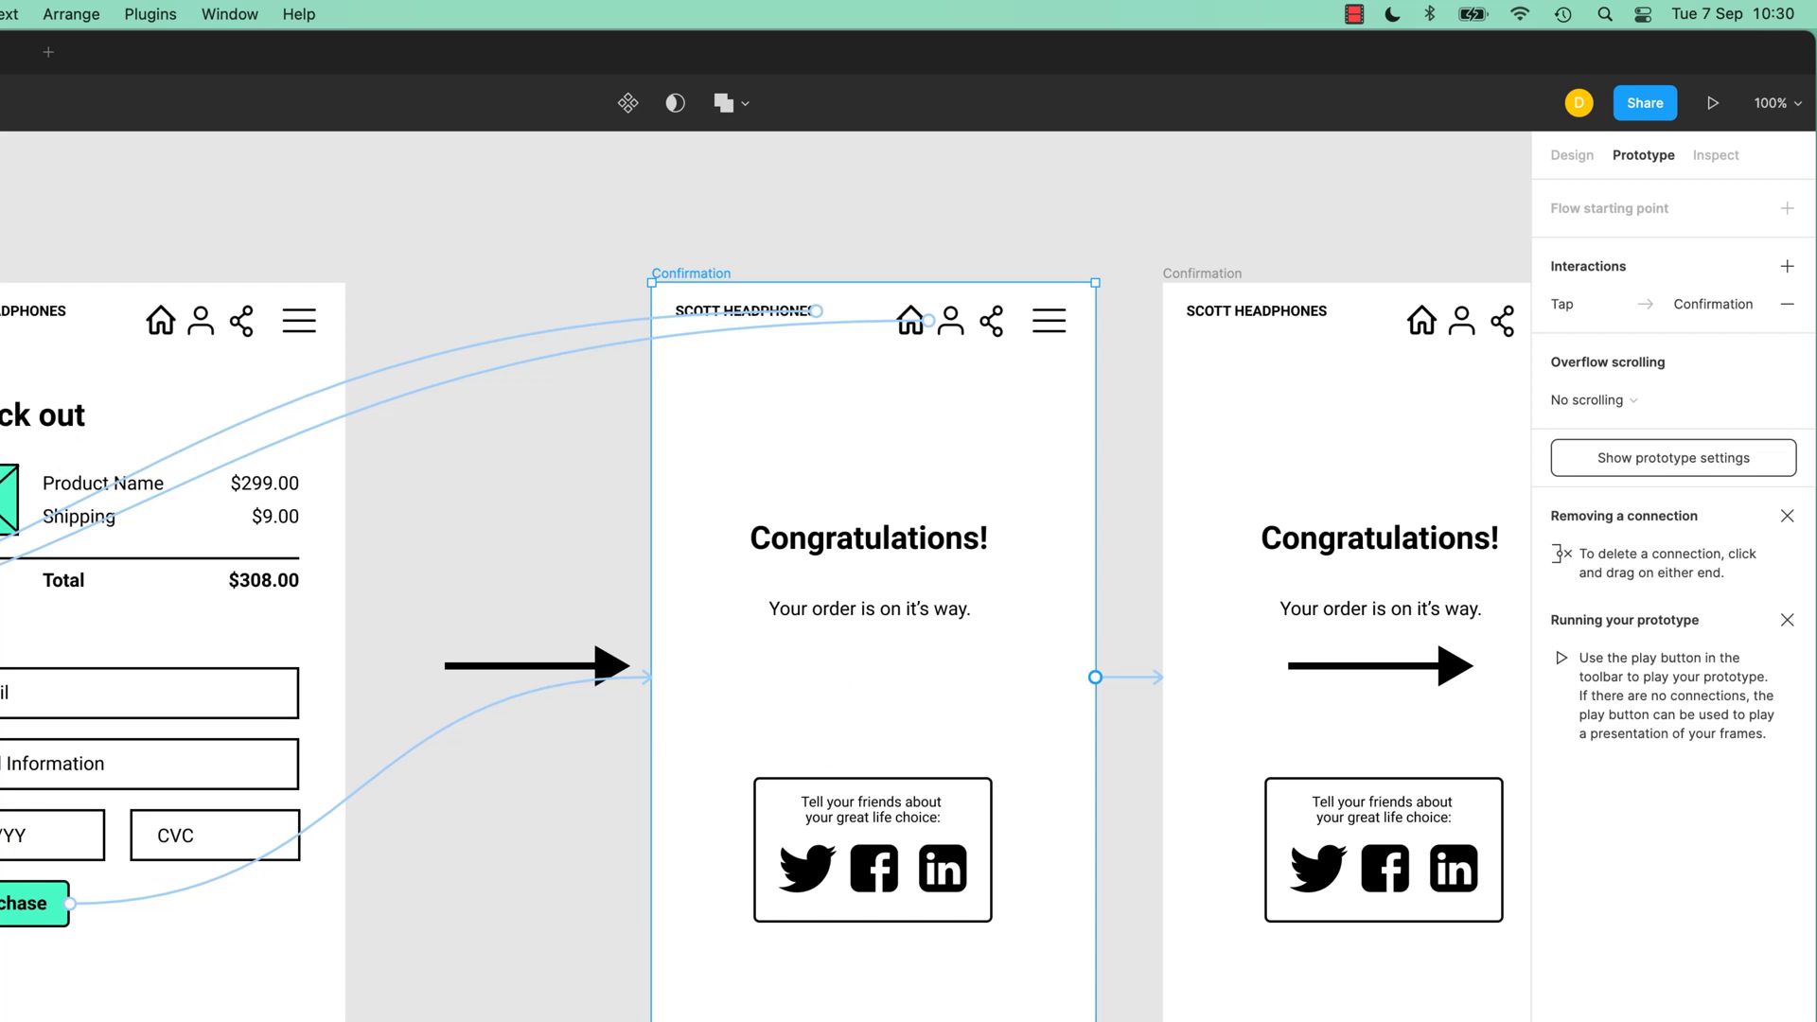
{"action": "left_click", "coordinate": [554, 667]}
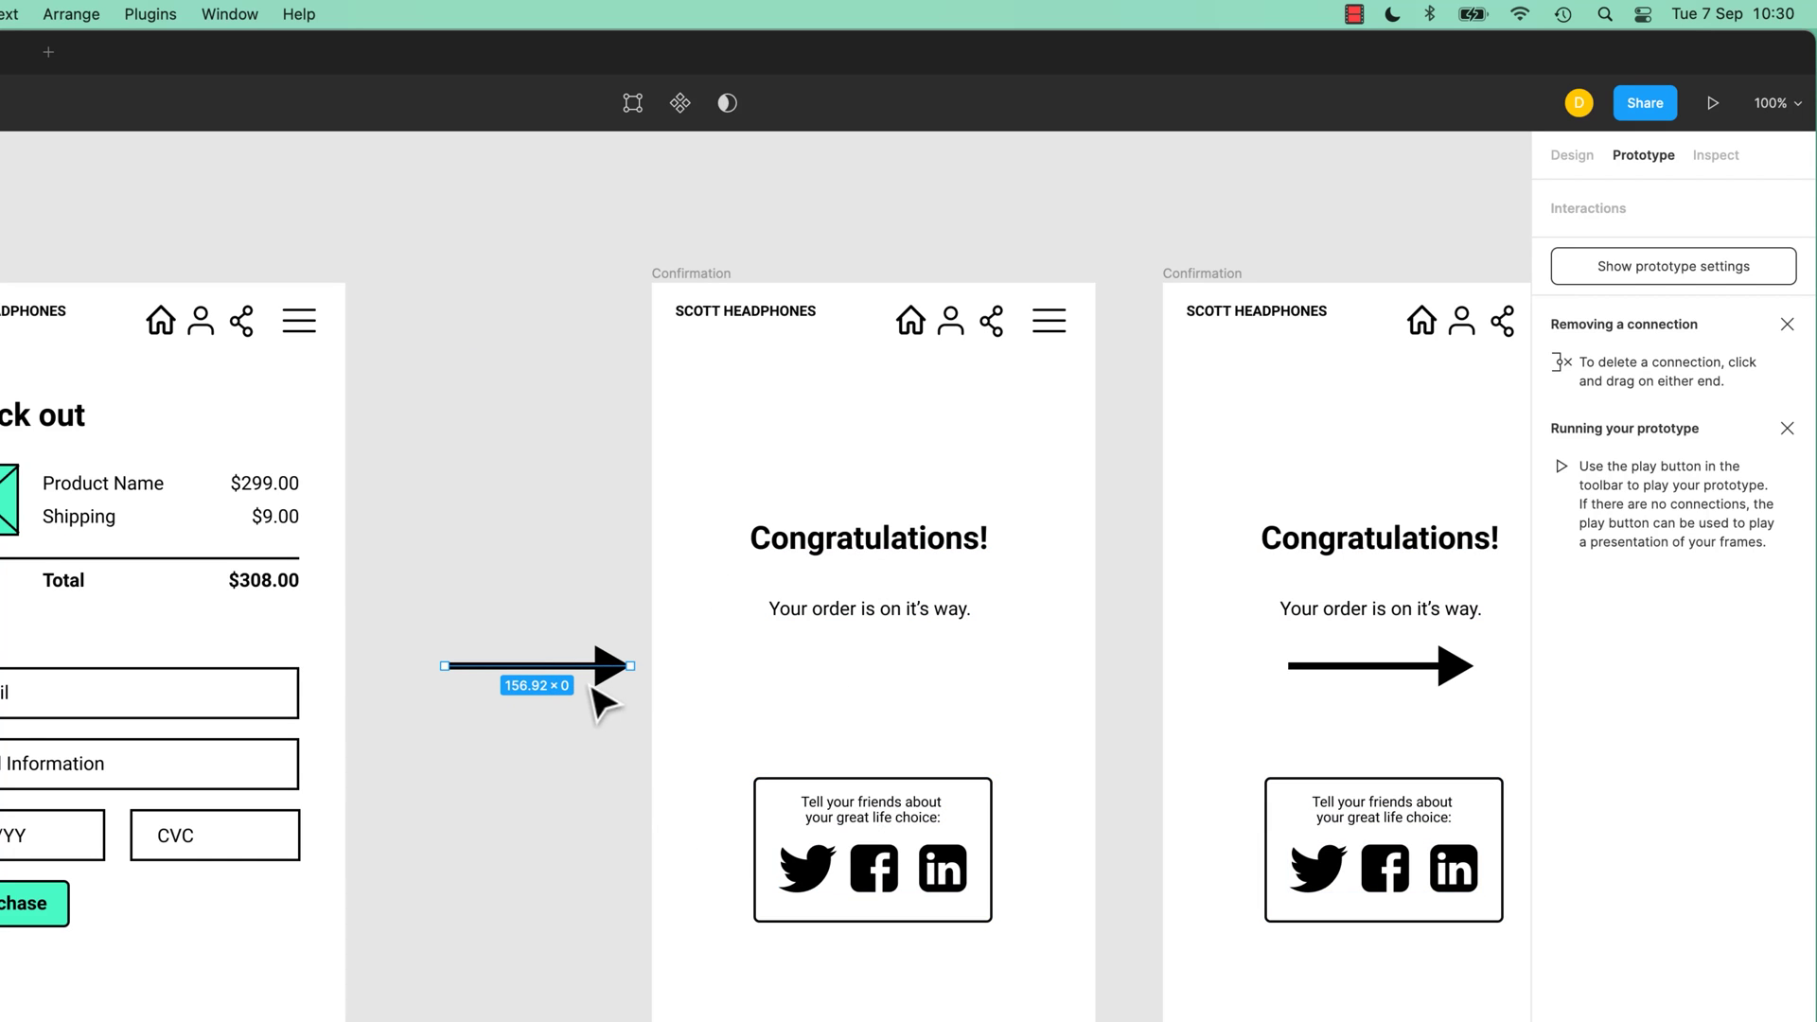
Step: Reposition the Line 13 arrow so it sits just left of the first Confirmation frame
{"action": "left_click_drag", "start_coordinate": [598, 674], "coordinate": [924, 691]}
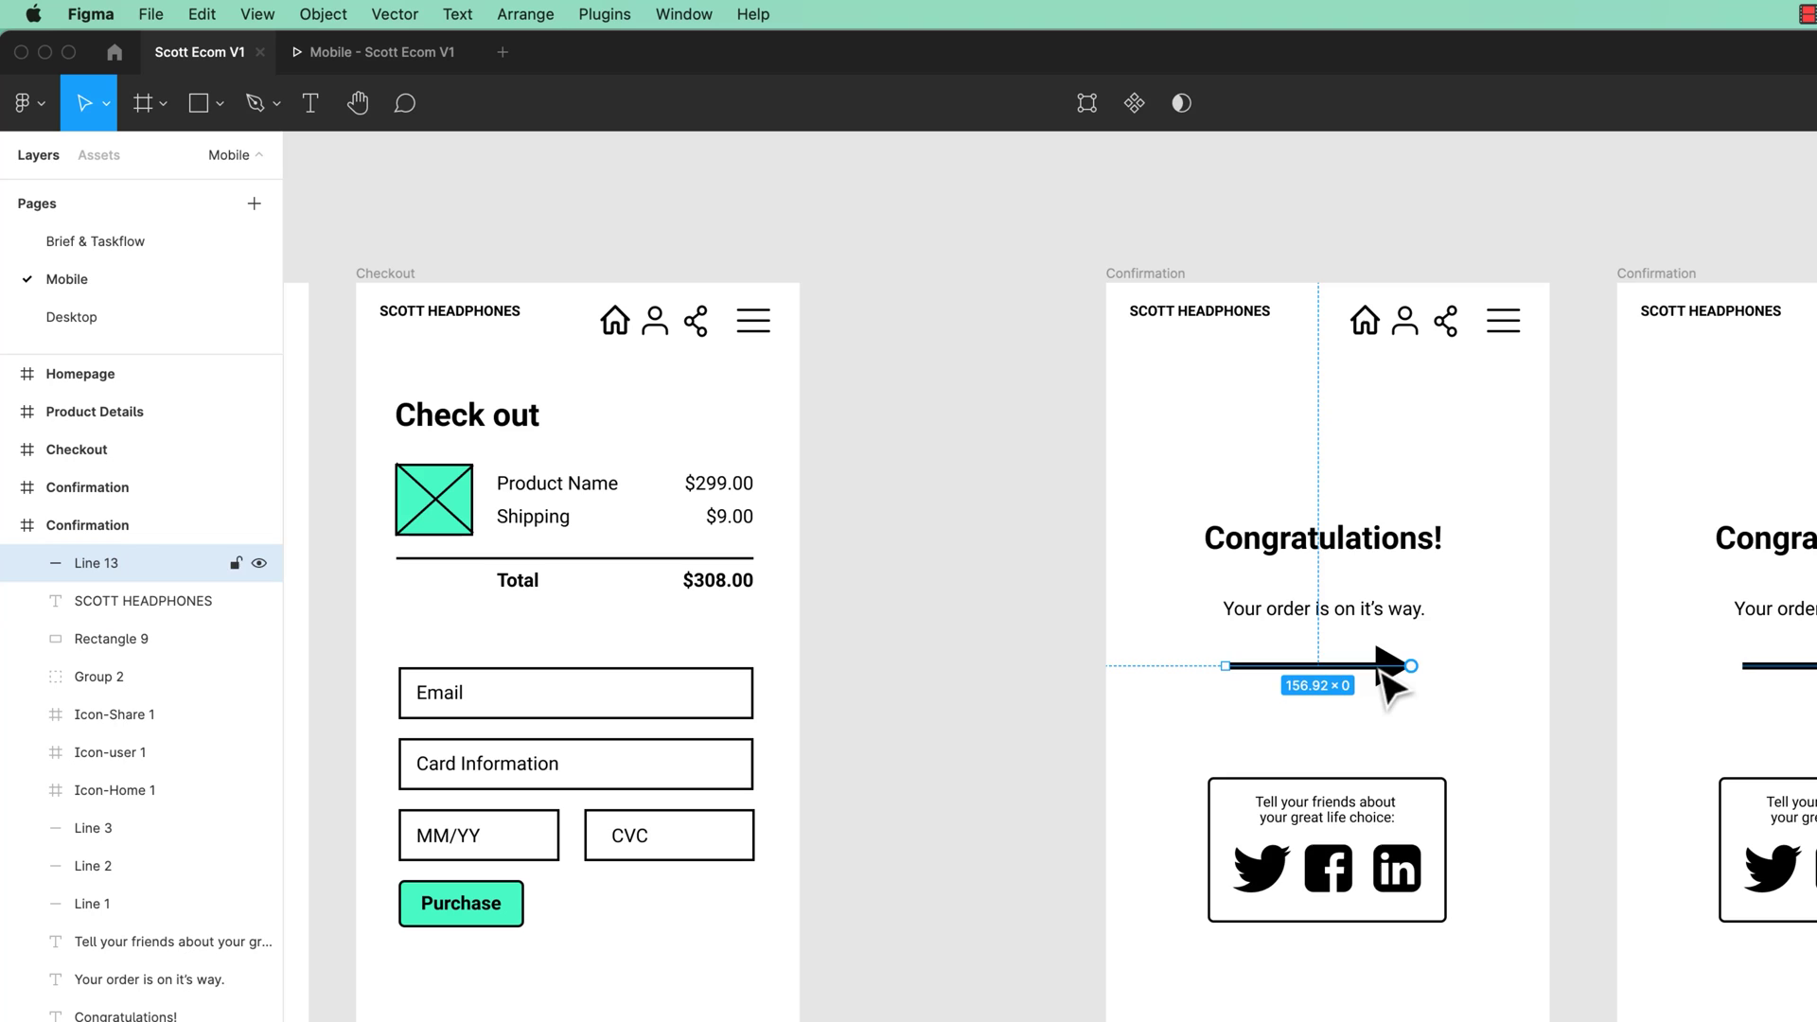
{"action": "left_click_drag", "start_coordinate": [1391, 665], "coordinate": [1098, 676]}
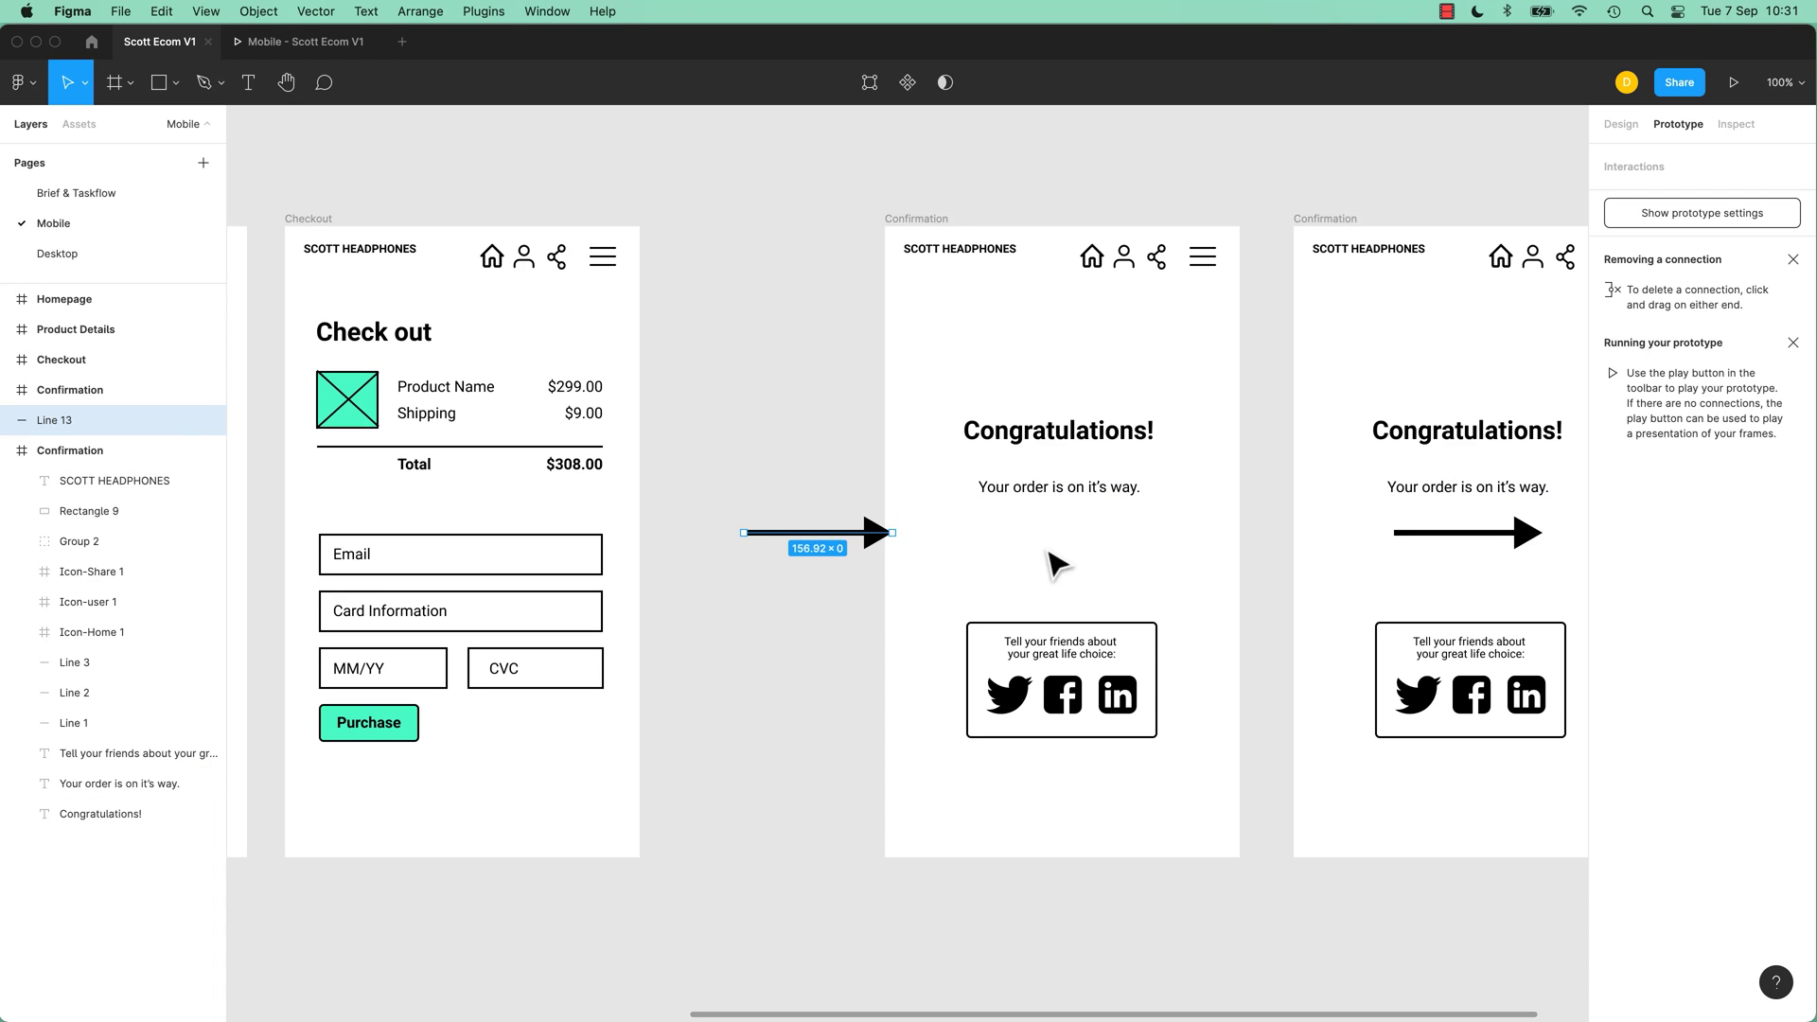
{"action": "left_click_drag", "start_coordinate": [878, 534], "coordinate": [860, 564]}
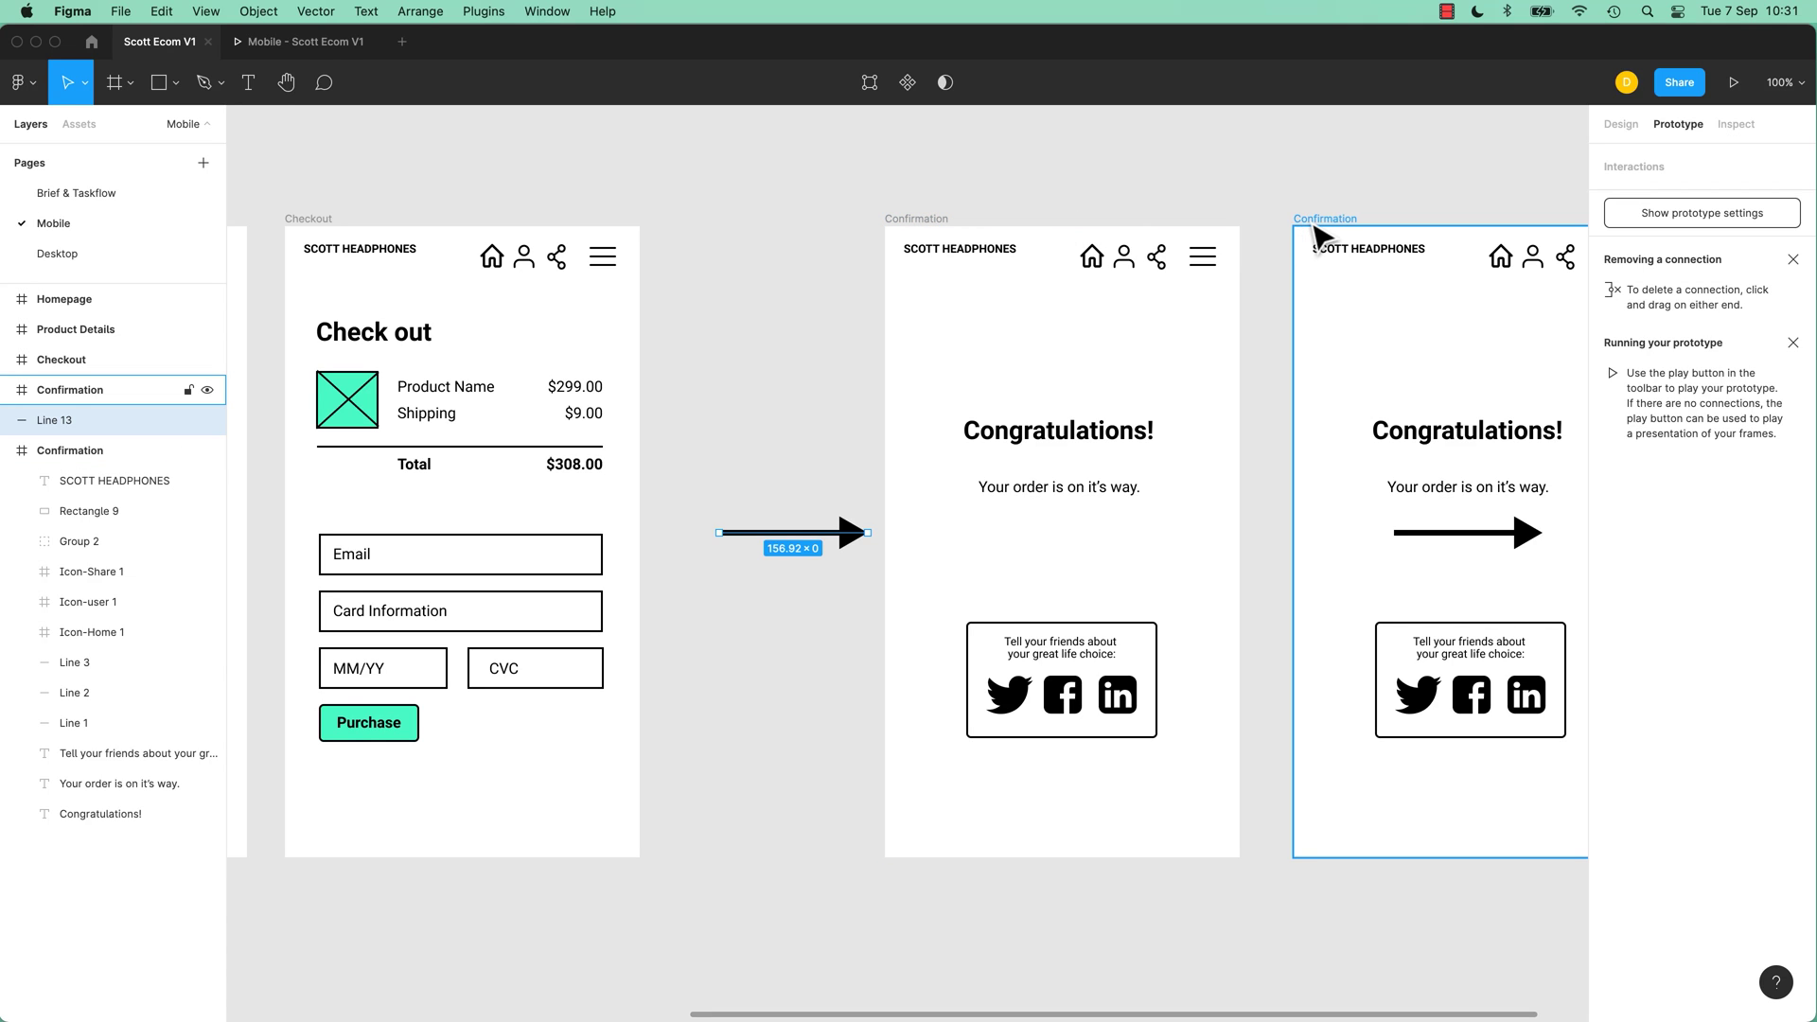
Step: Rename the middle frame Confirmation A and the right frame Confirmation B
{"action": "left_click", "coordinate": [949, 222]}
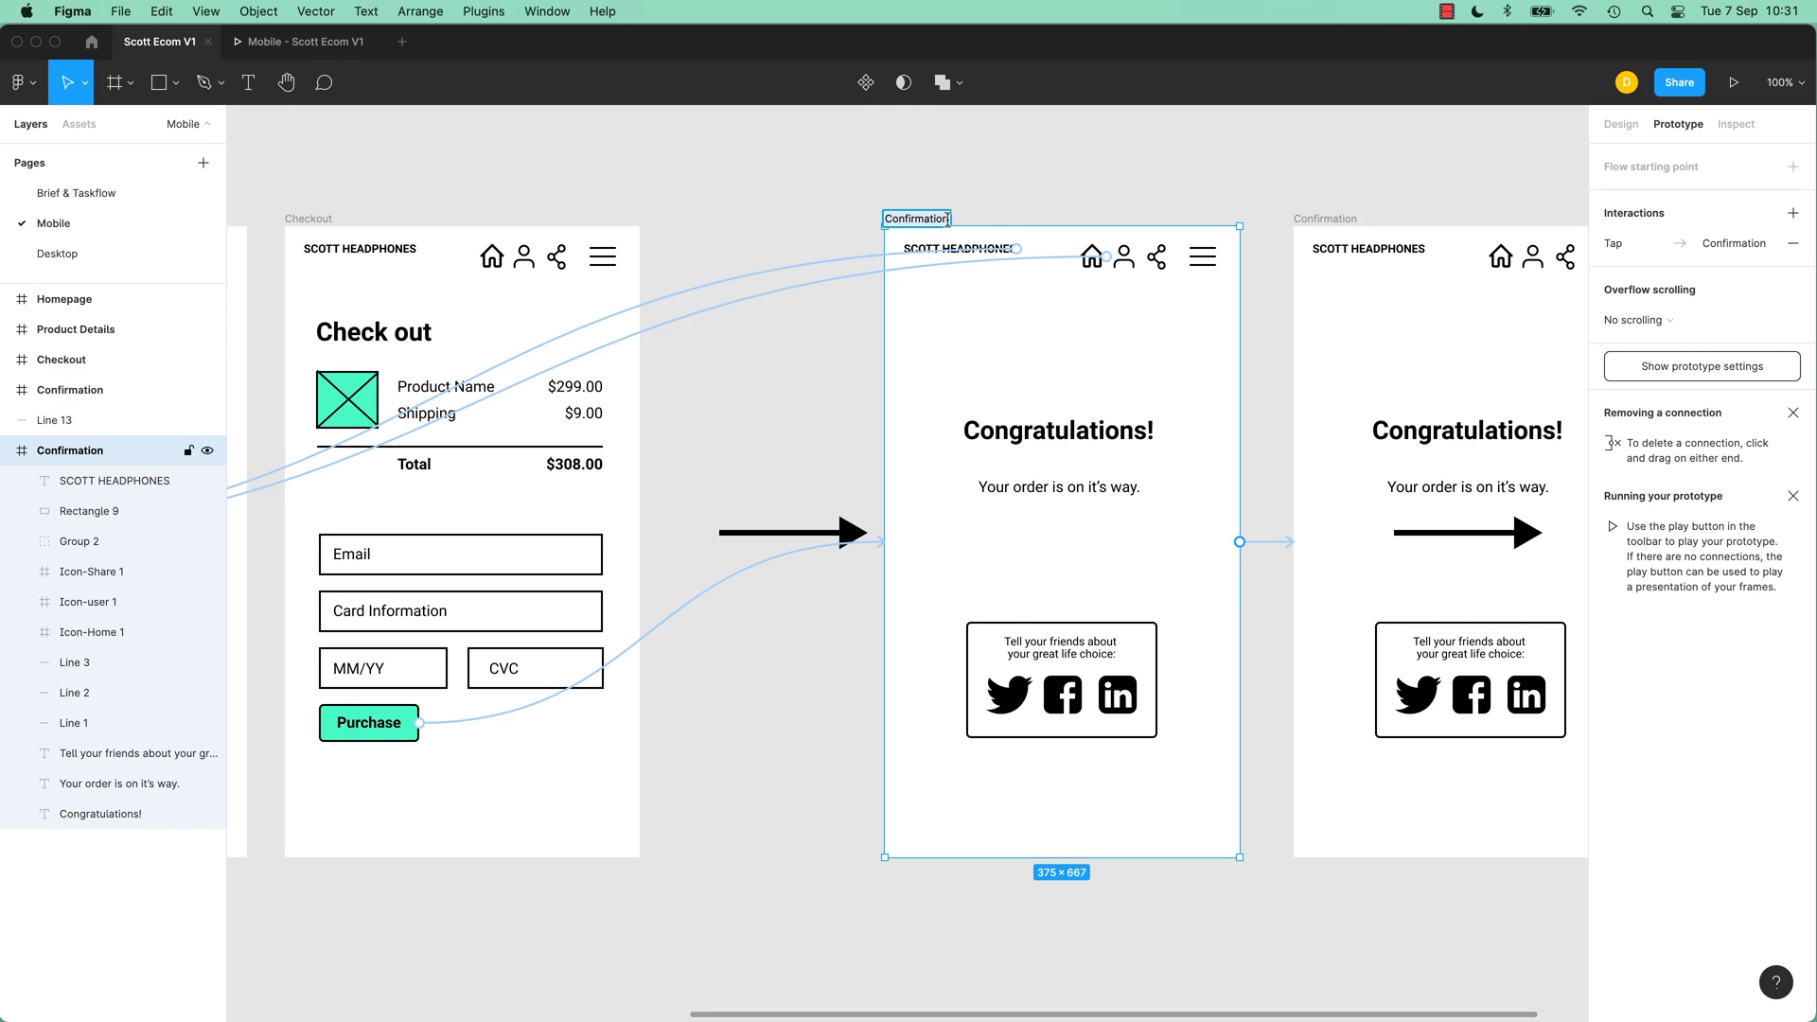
{"action": "left_click", "coordinate": [948, 220]}
{"action": "left_click", "coordinate": [1133, 184]}
{"action": "left_click", "coordinate": [1334, 218]}
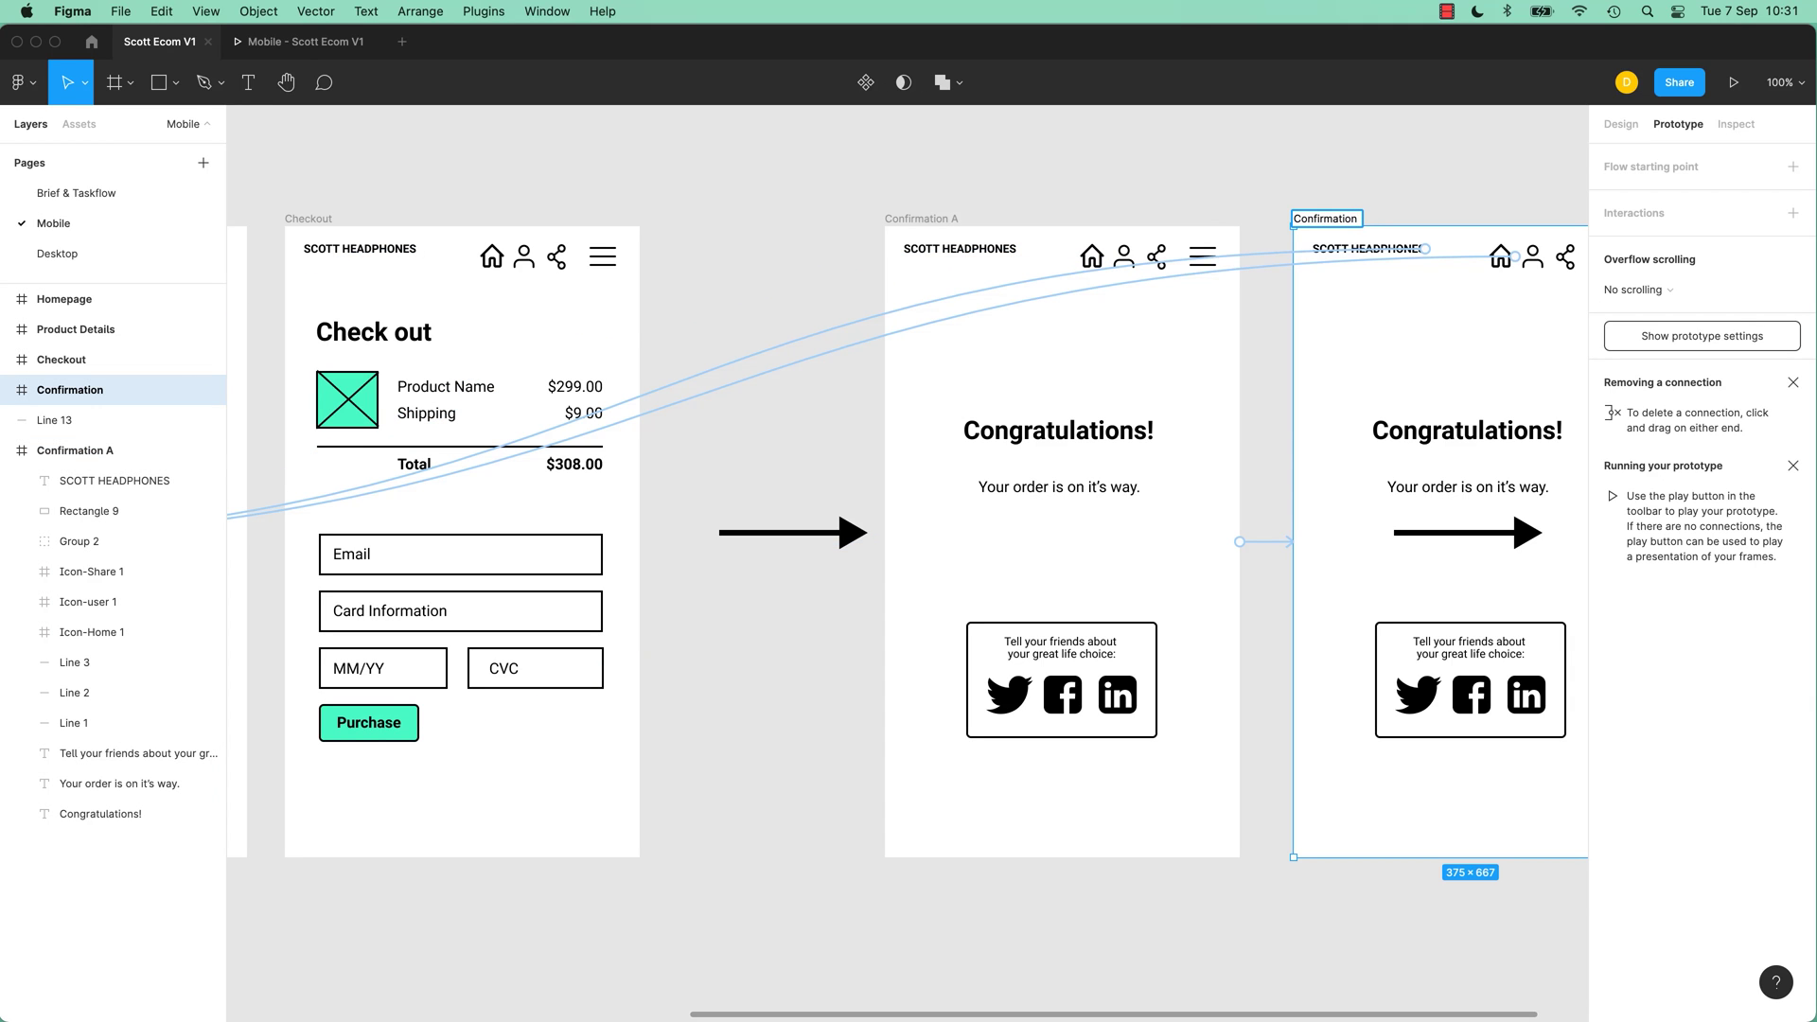
{"action": "left_click", "coordinate": [1108, 203]}
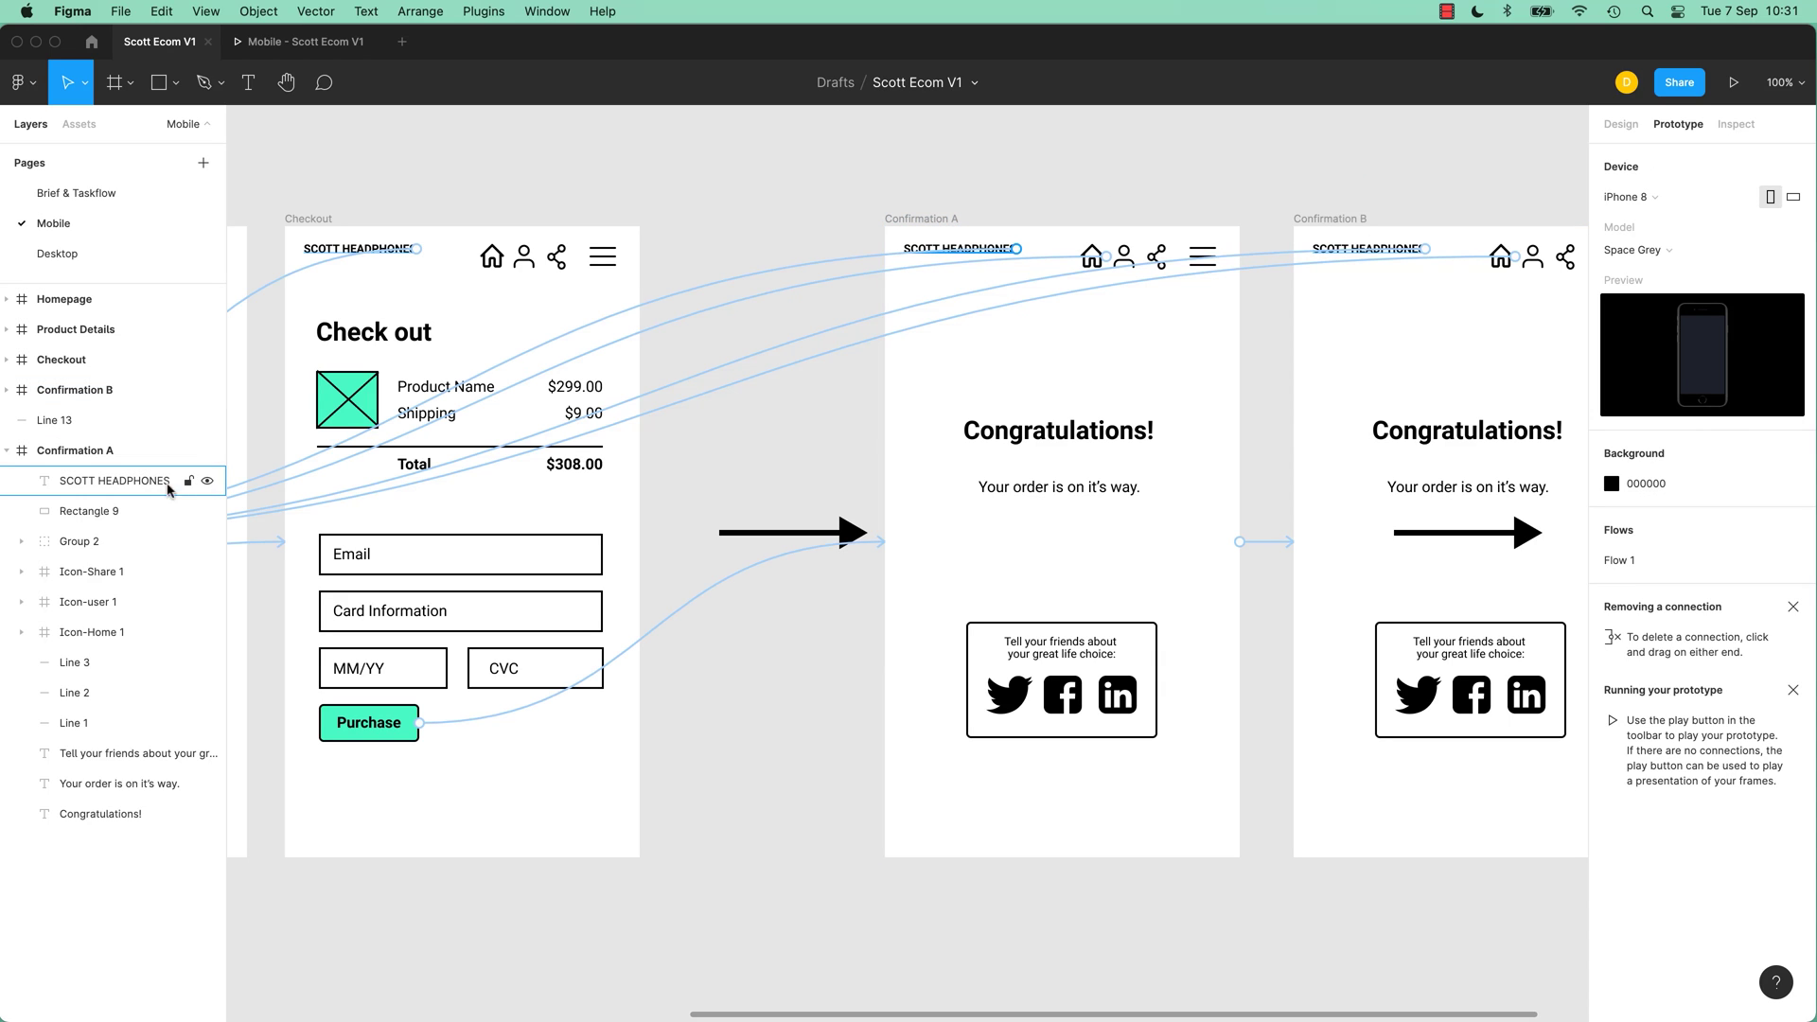
Step: Reorder the layers so Confirmation A sits above Confirmation B
{"action": "left_click", "coordinate": [6, 450]}
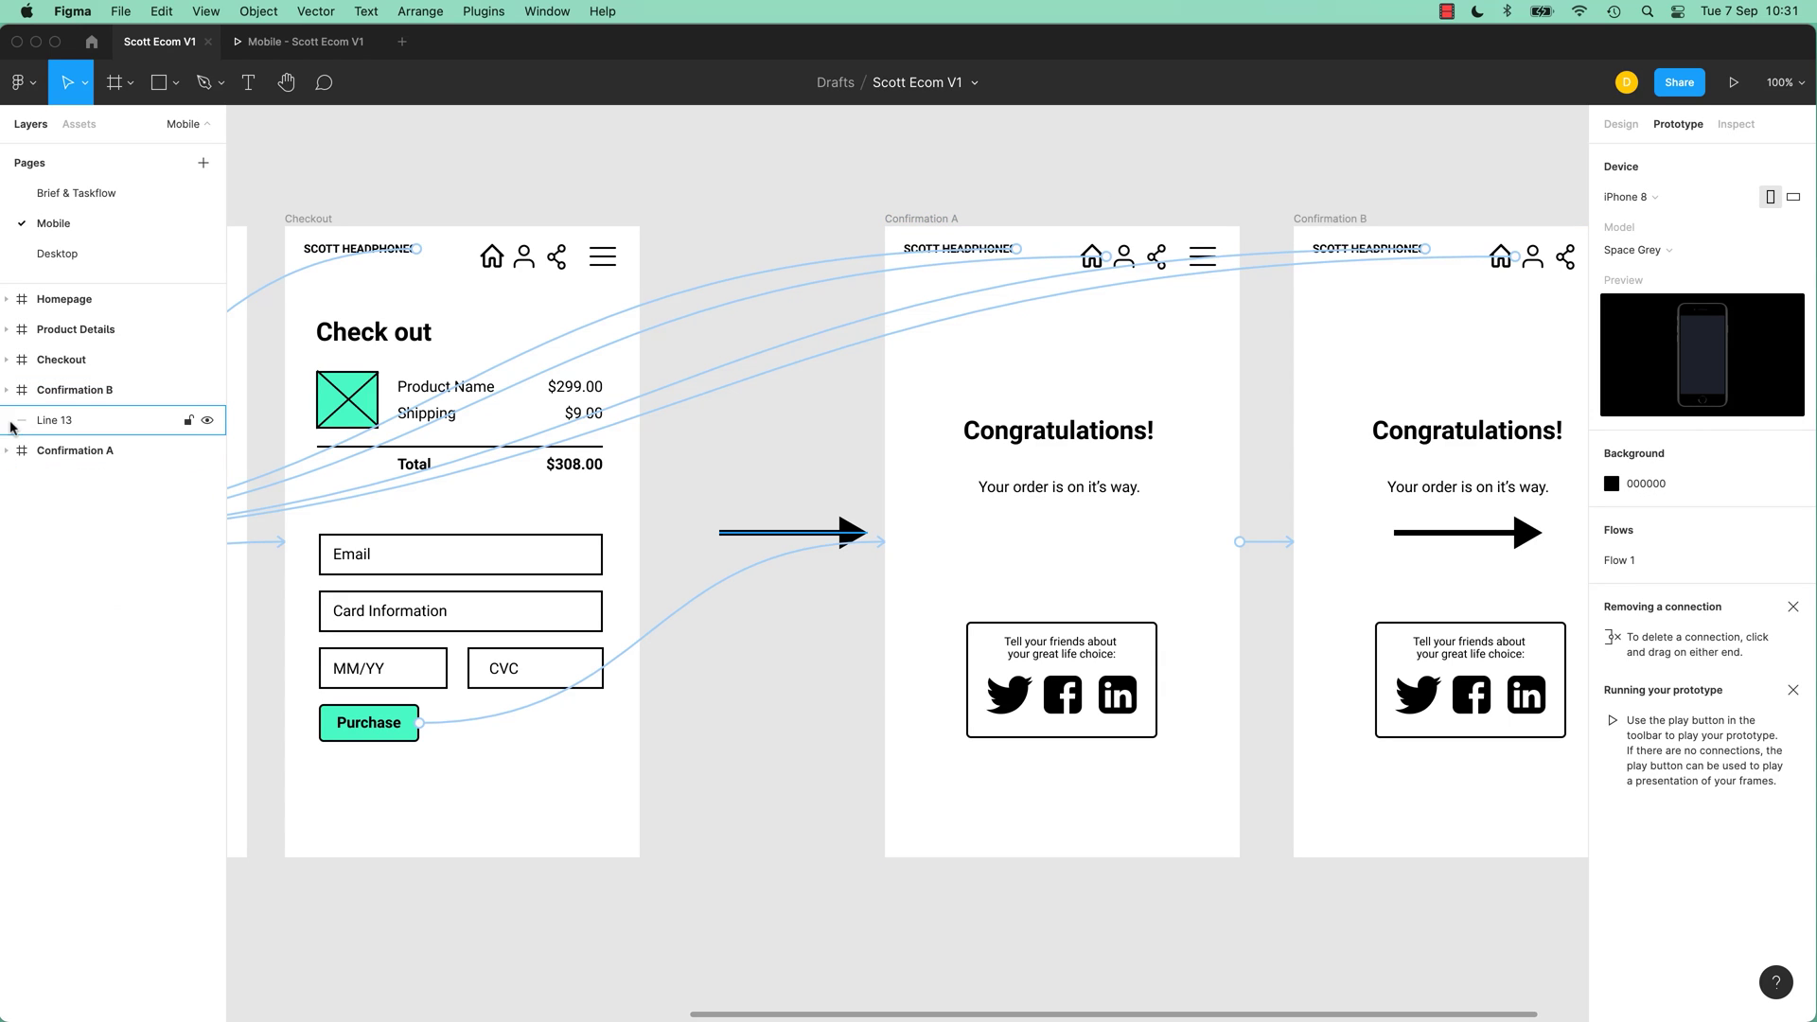
{"action": "left_click", "coordinate": [77, 390]}
{"action": "left_click", "coordinate": [75, 450]}
{"action": "left_click_drag", "start_coordinate": [78, 451], "coordinate": [95, 421]}
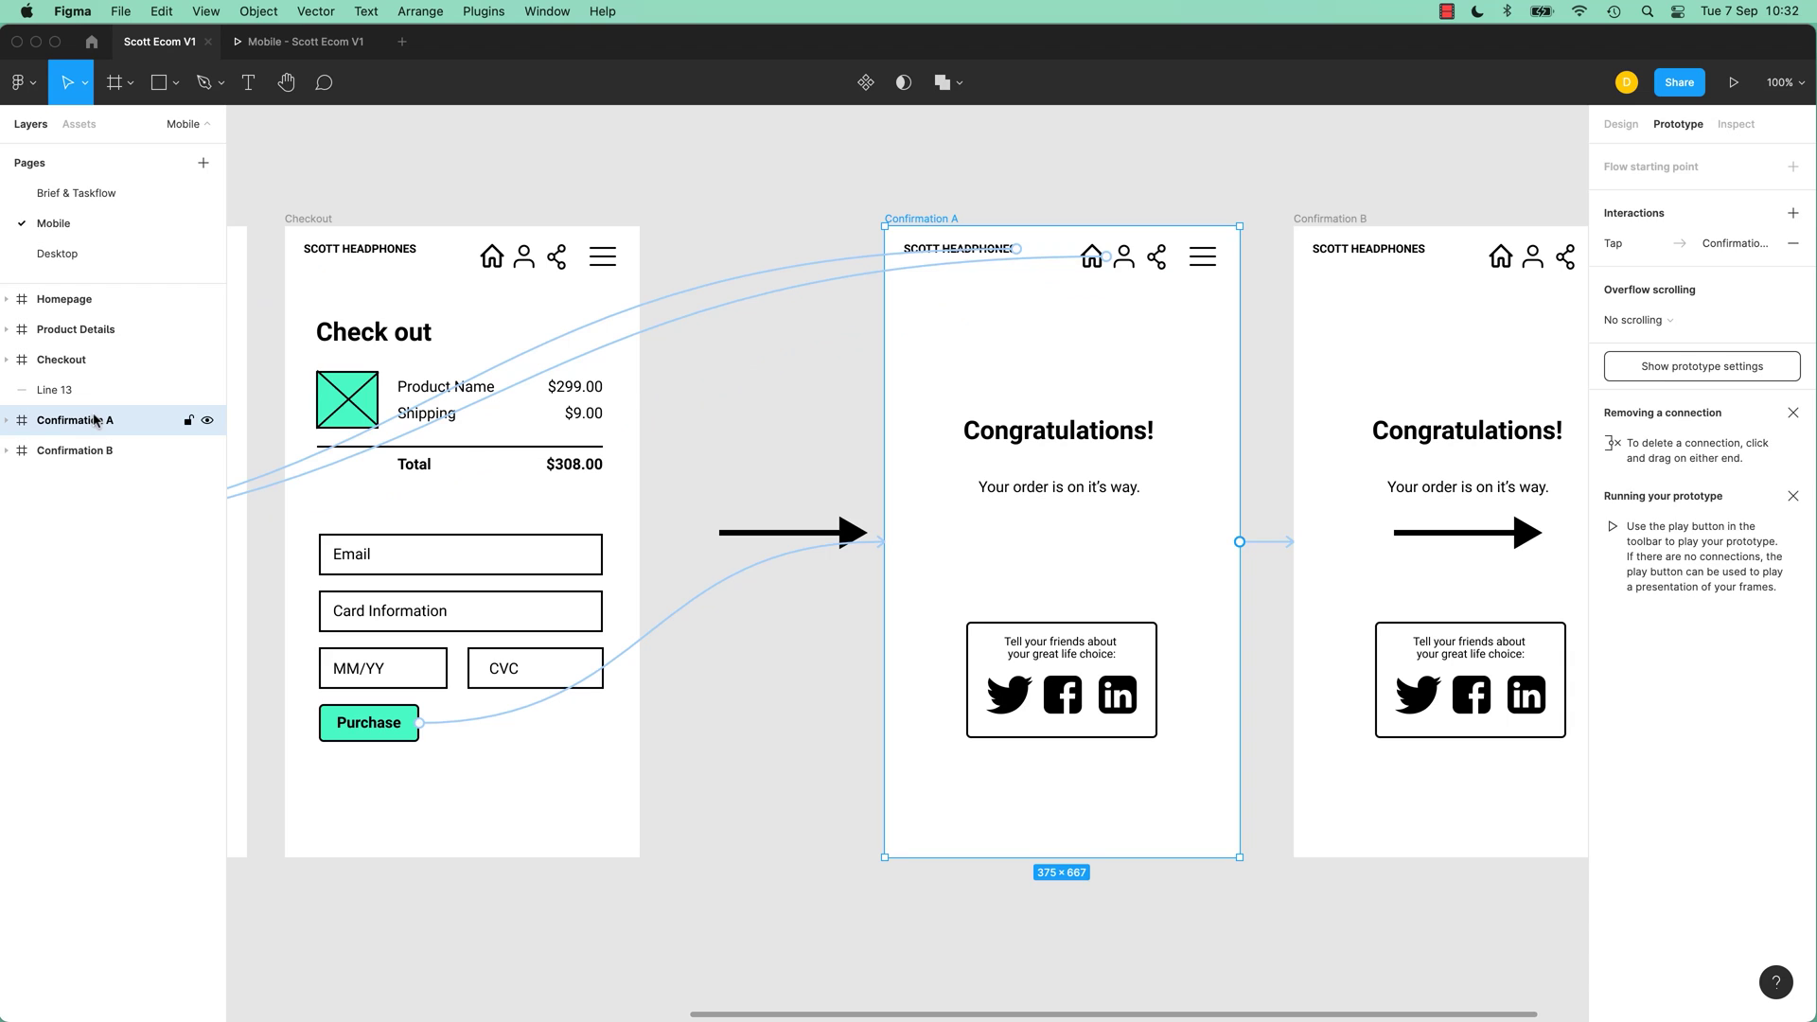
{"action": "left_click", "coordinate": [95, 452]}
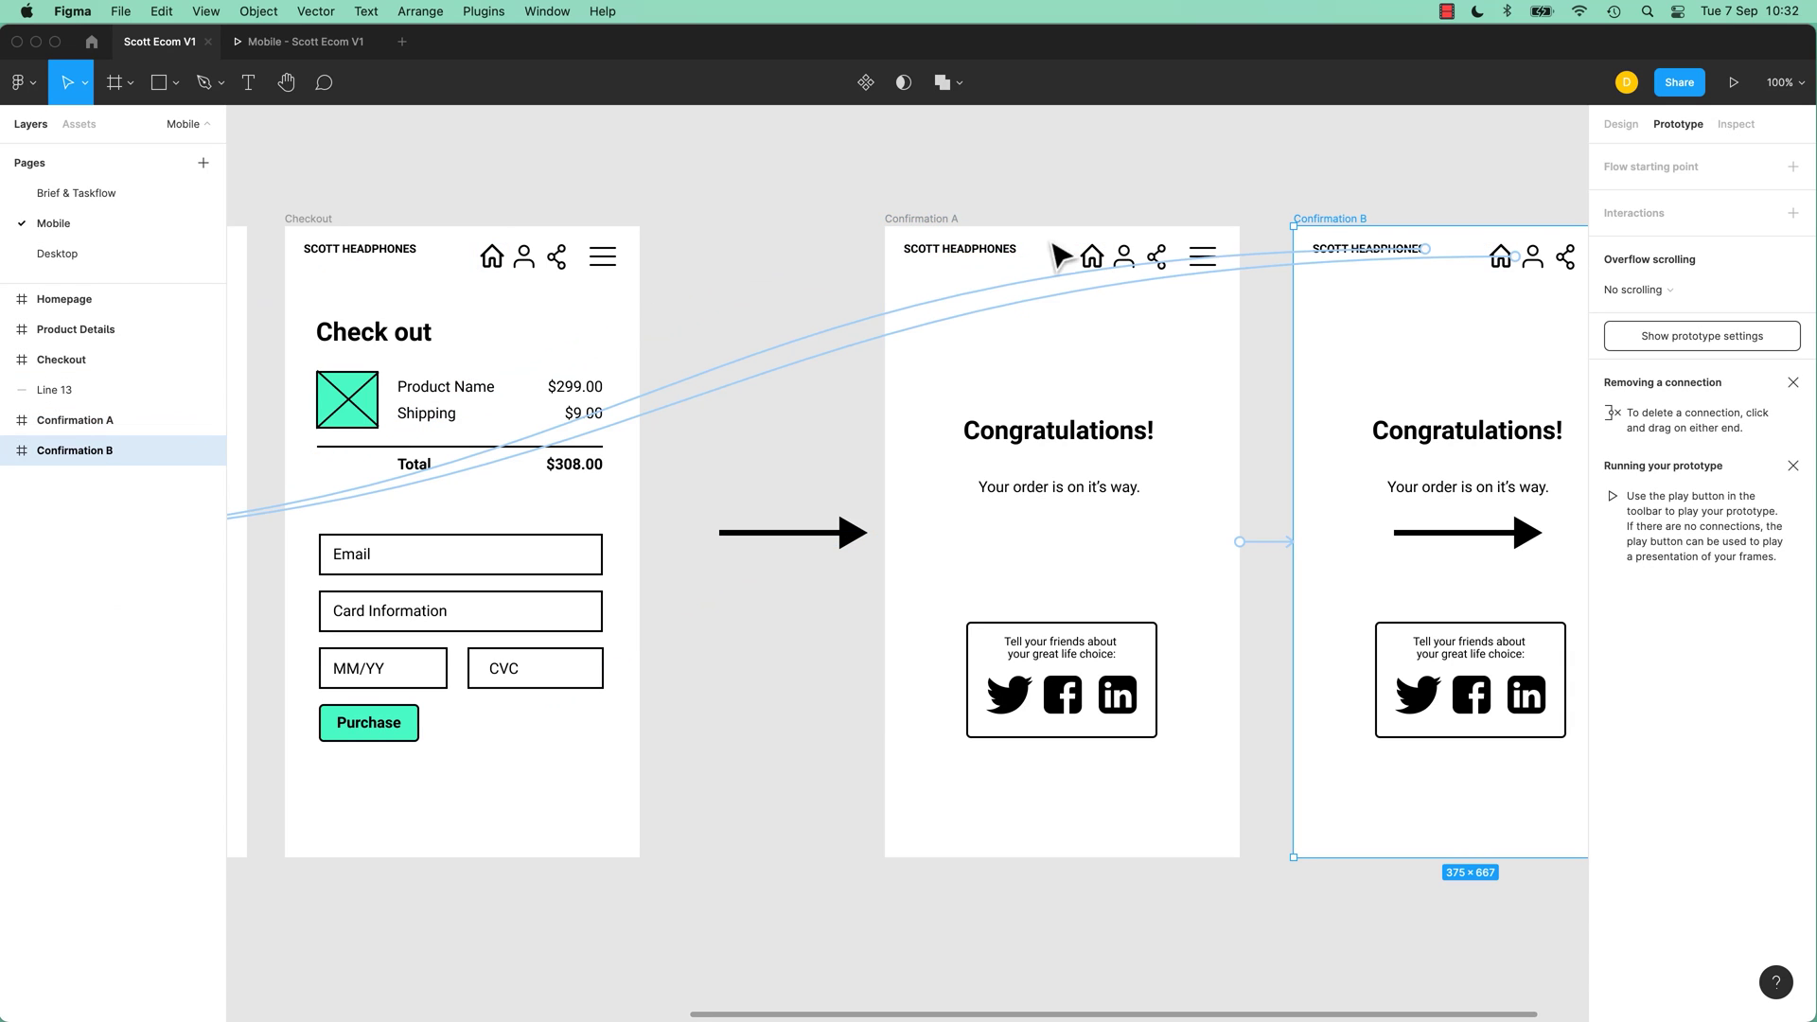
{"action": "left_click", "coordinate": [916, 218]}
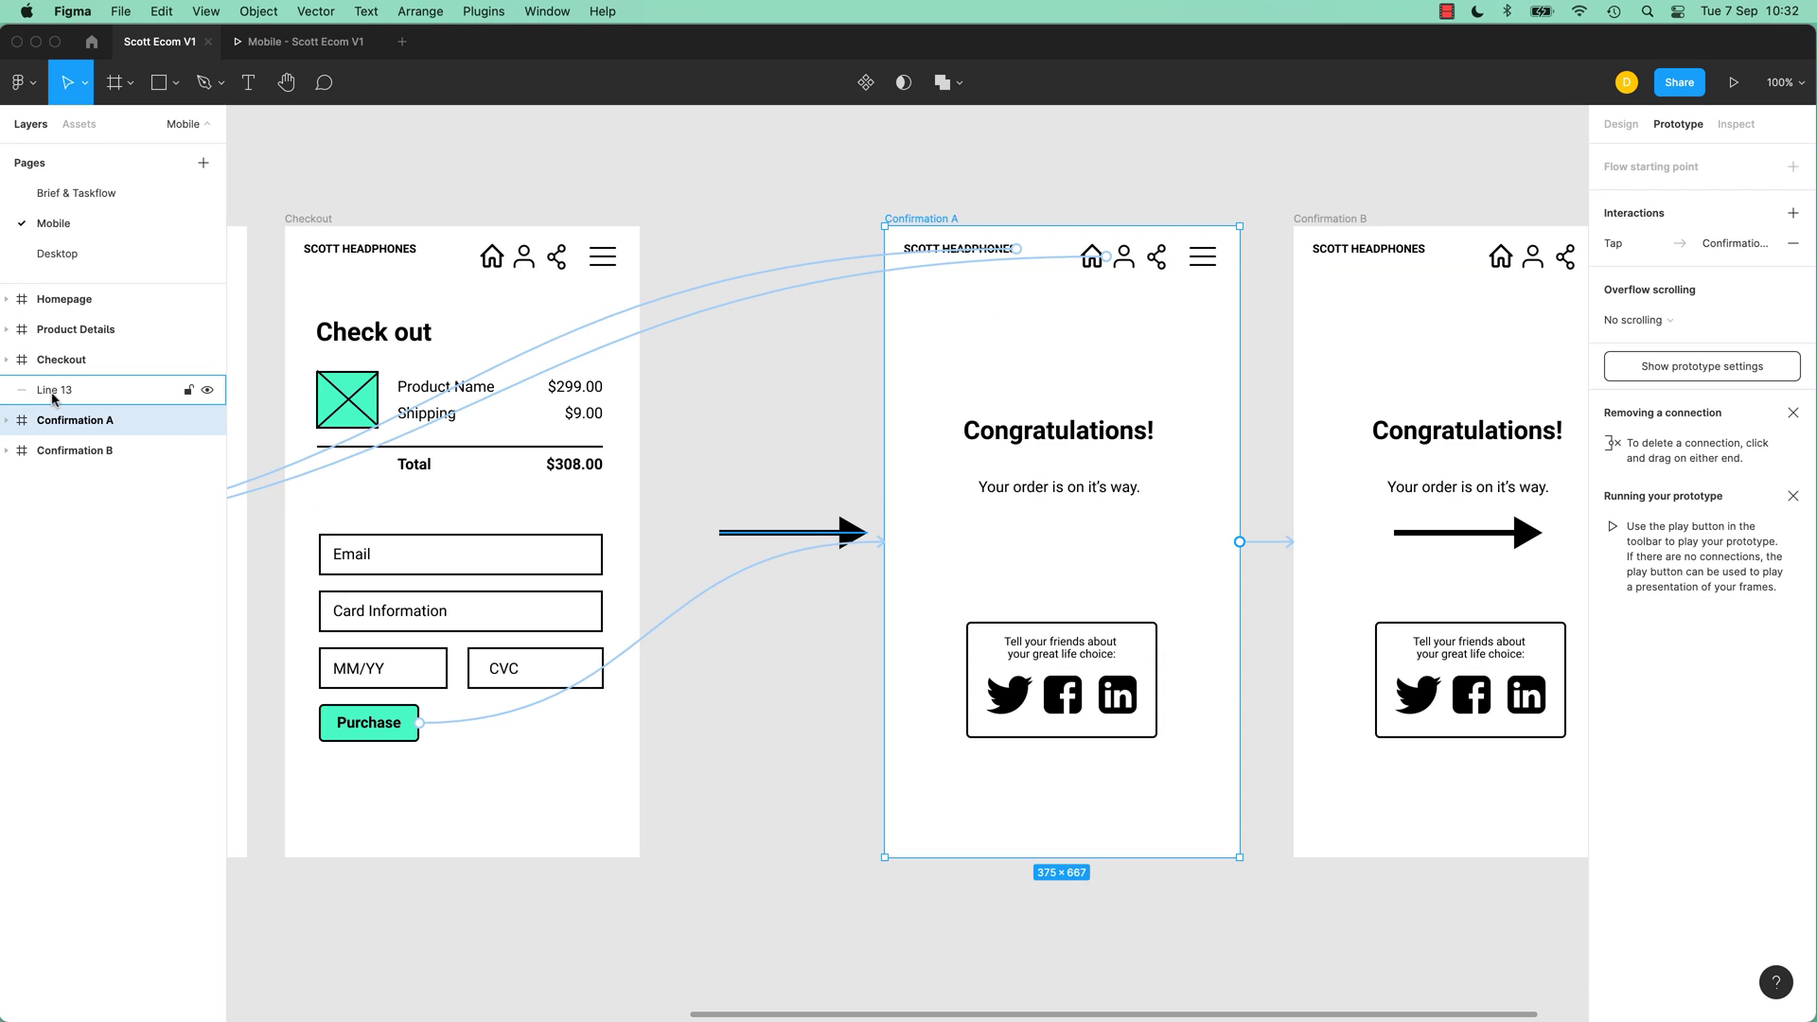
Step: Move Line 13 into Confirmation A in Layers, then expand Confirmation B to compare
{"action": "left_click_drag", "start_coordinate": [67, 392], "coordinate": [71, 418]}
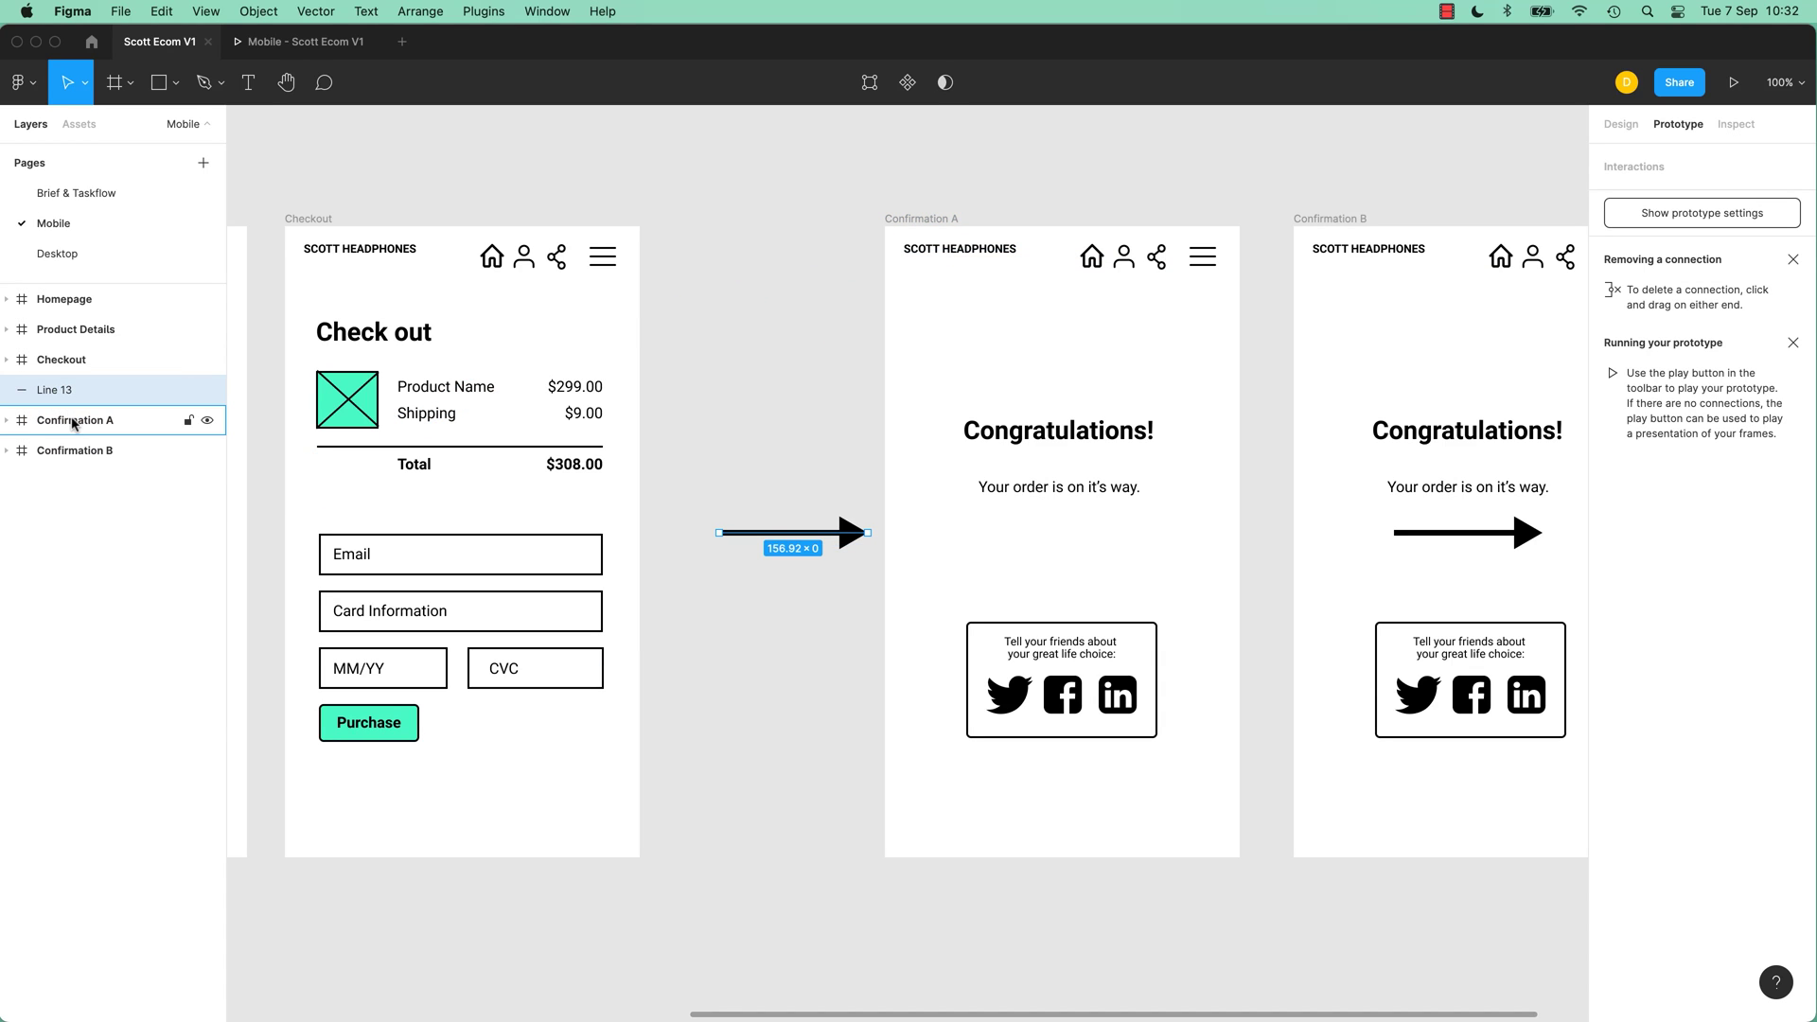
{"action": "left_click_drag", "start_coordinate": [74, 423], "coordinate": [73, 605]}
{"action": "left_click", "coordinate": [78, 398]}
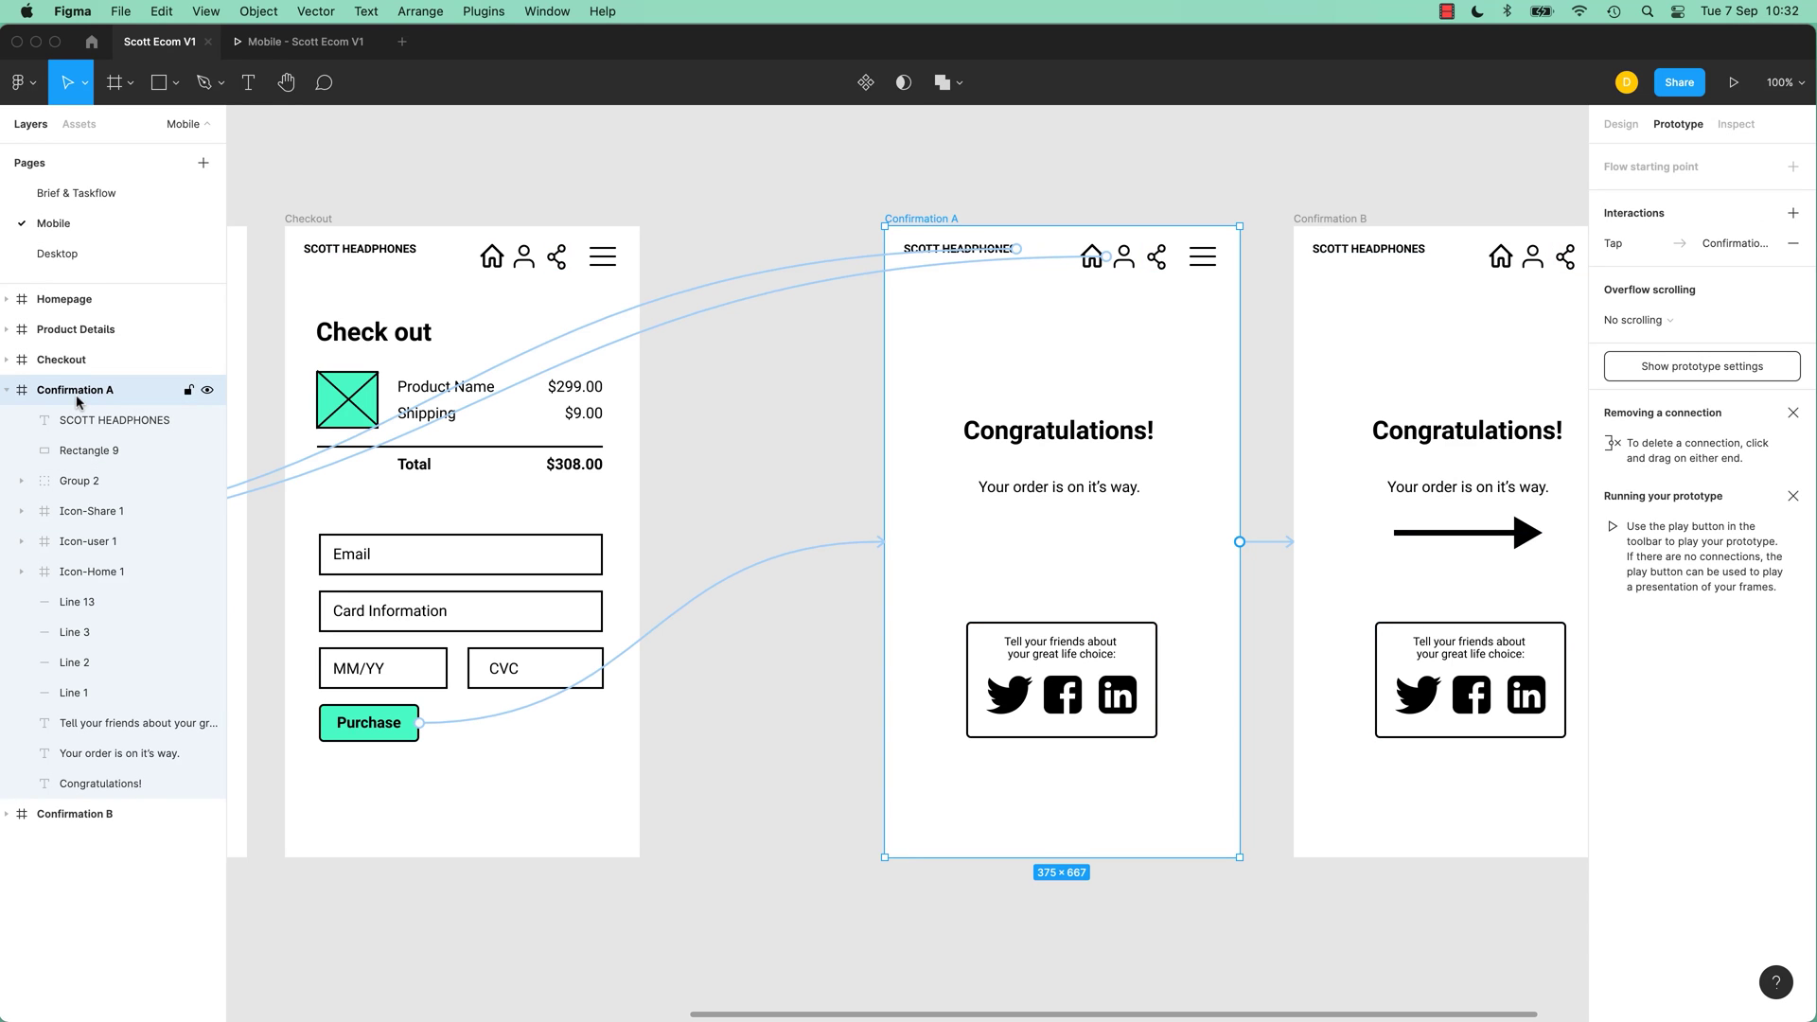
{"action": "left_click", "coordinate": [17, 823]}
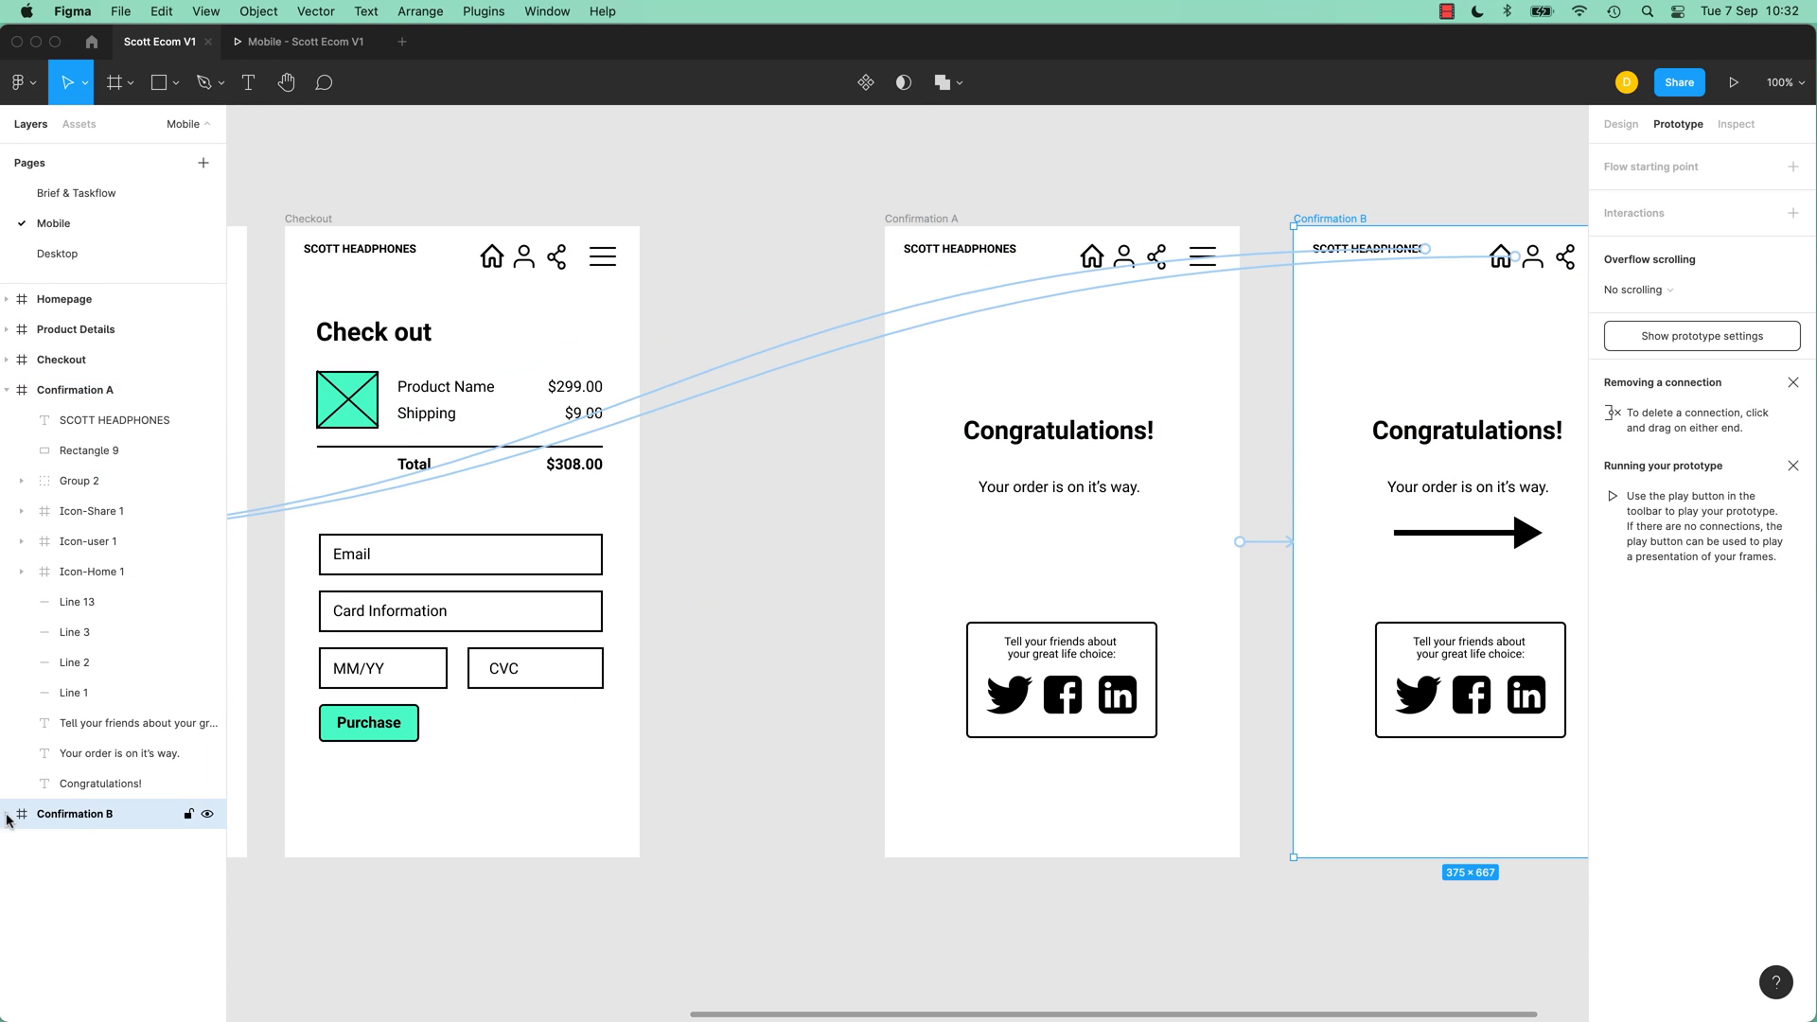
{"action": "left_click", "coordinate": [8, 815]}
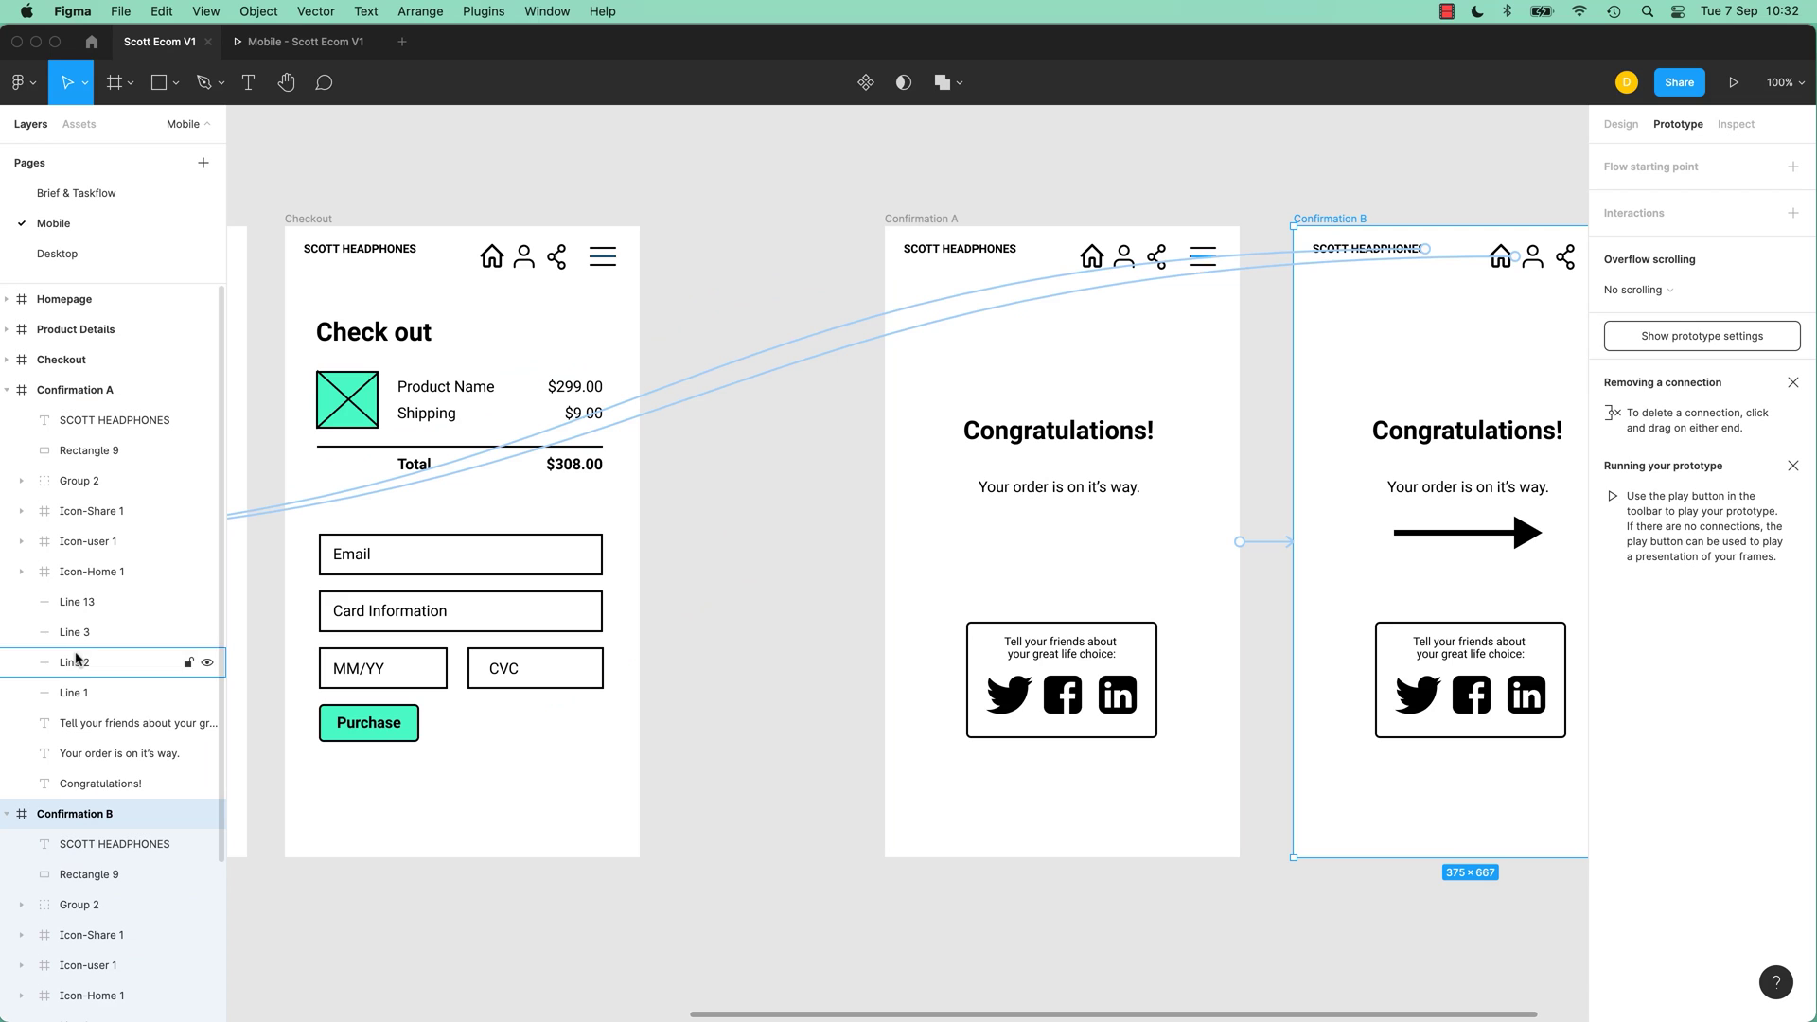
{"action": "scroll", "coordinate": [87, 616], "scroll_direction": "down", "scroll_amount": 5}
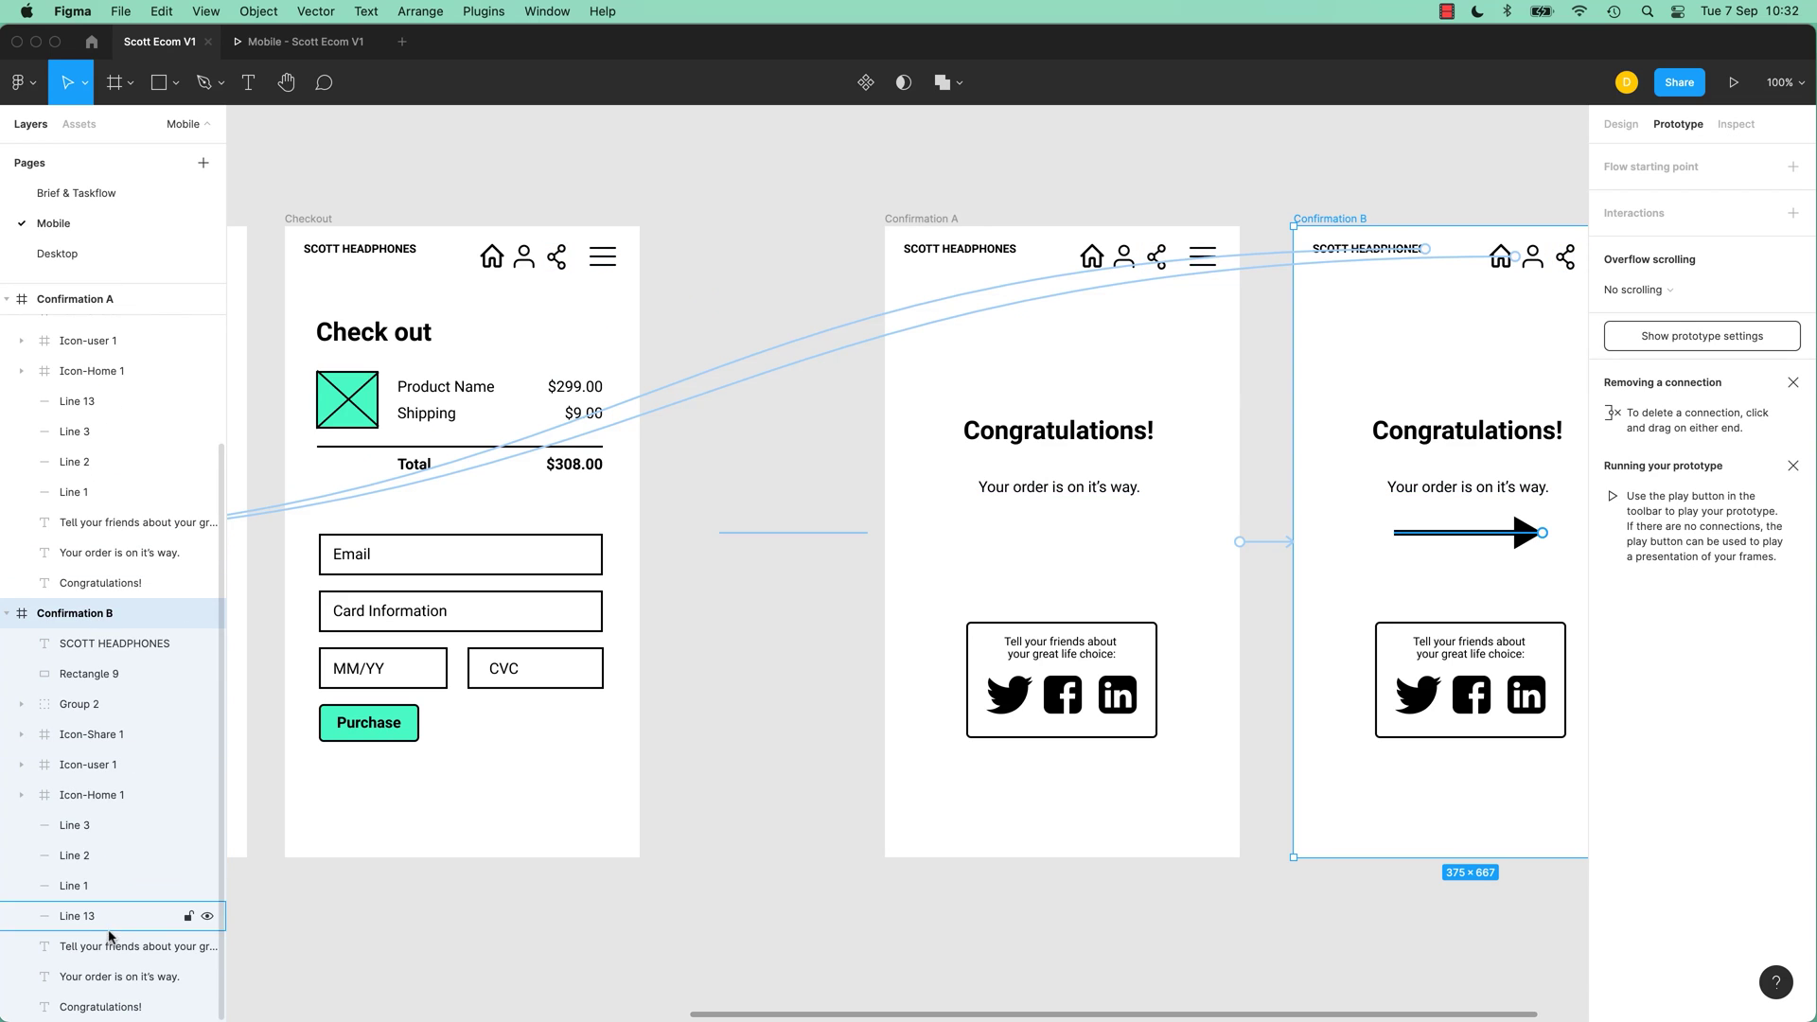
{"action": "left_click", "coordinate": [312, 48]}
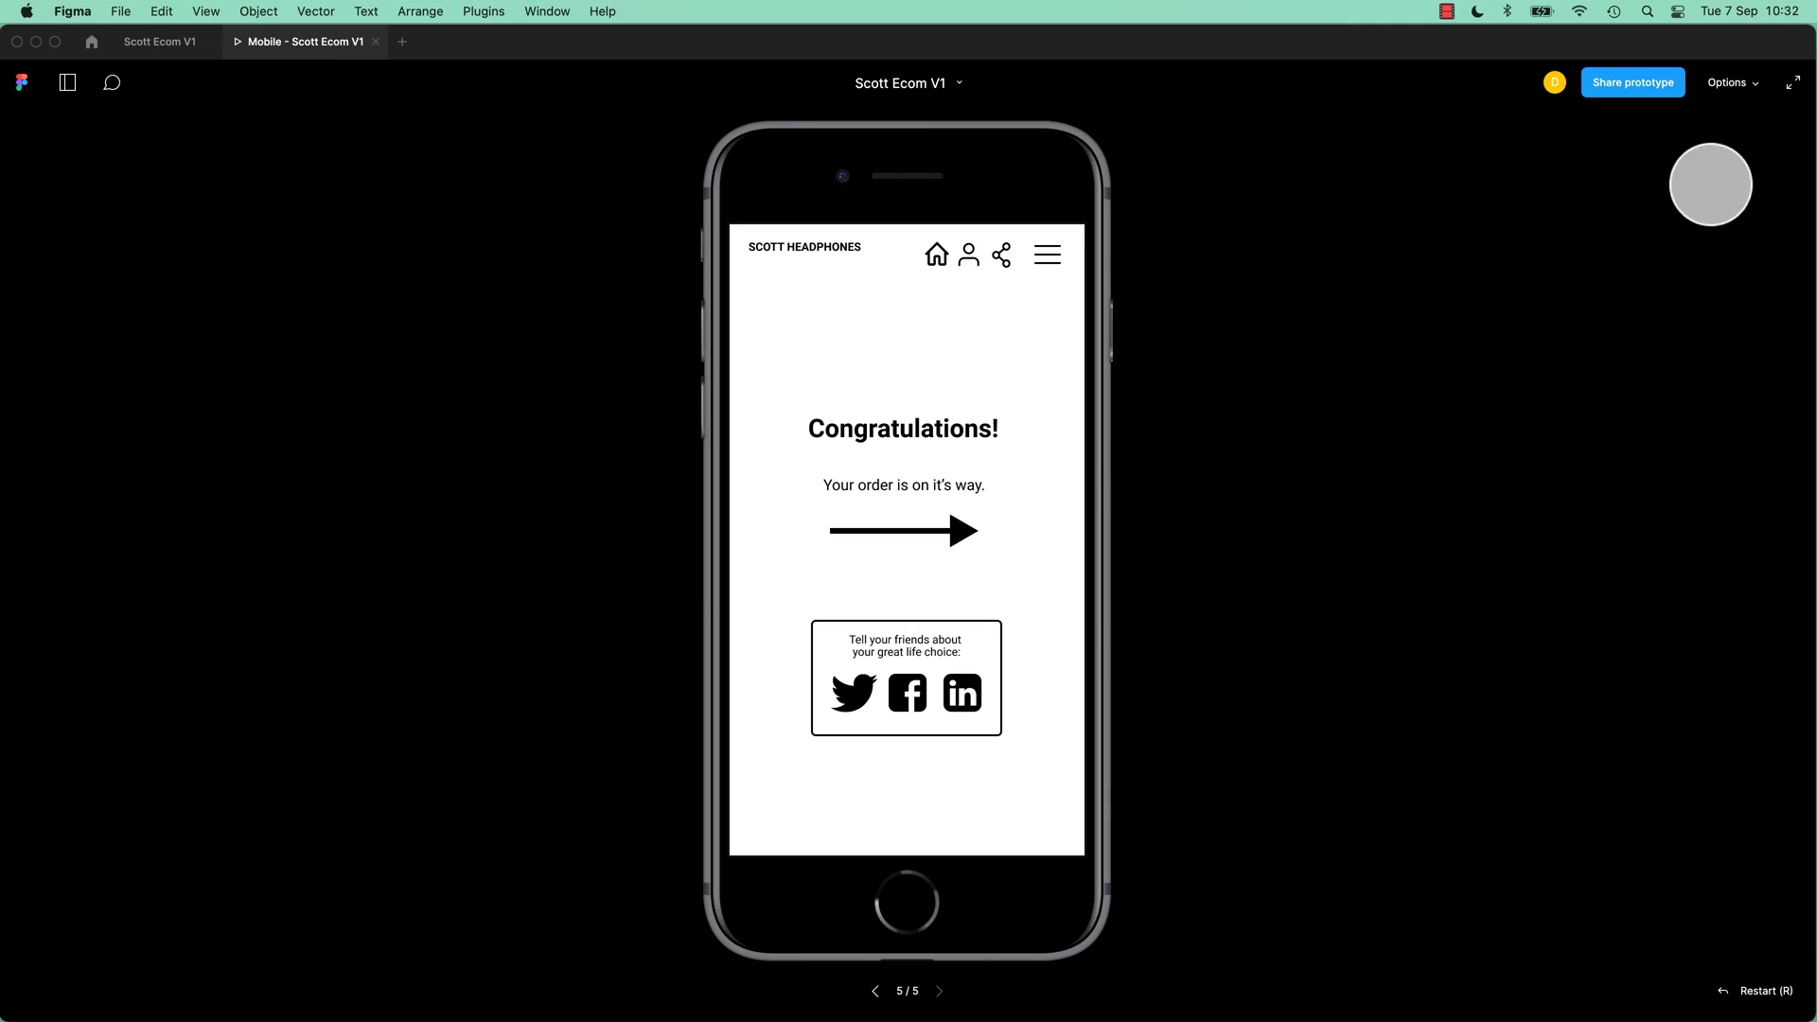
{"action": "key", "text": "Left"}
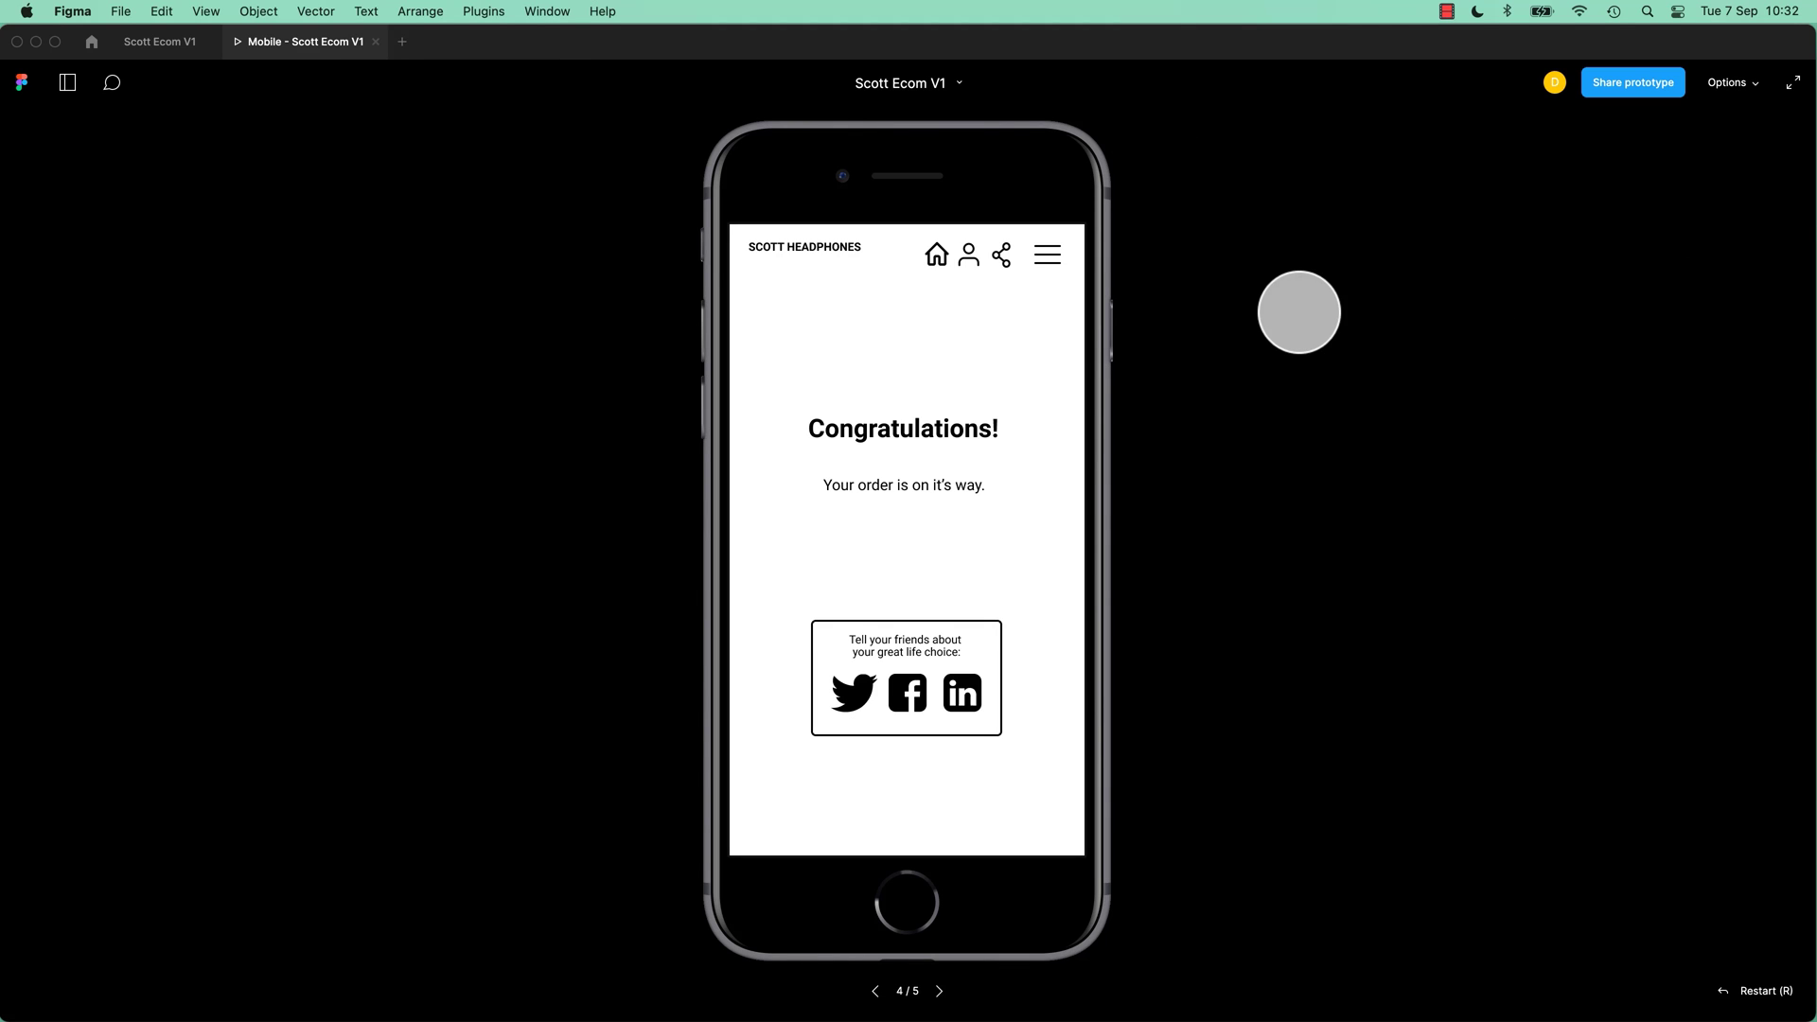
{"action": "left_click", "coordinate": [875, 992]}
{"action": "left_click", "coordinate": [937, 993]}
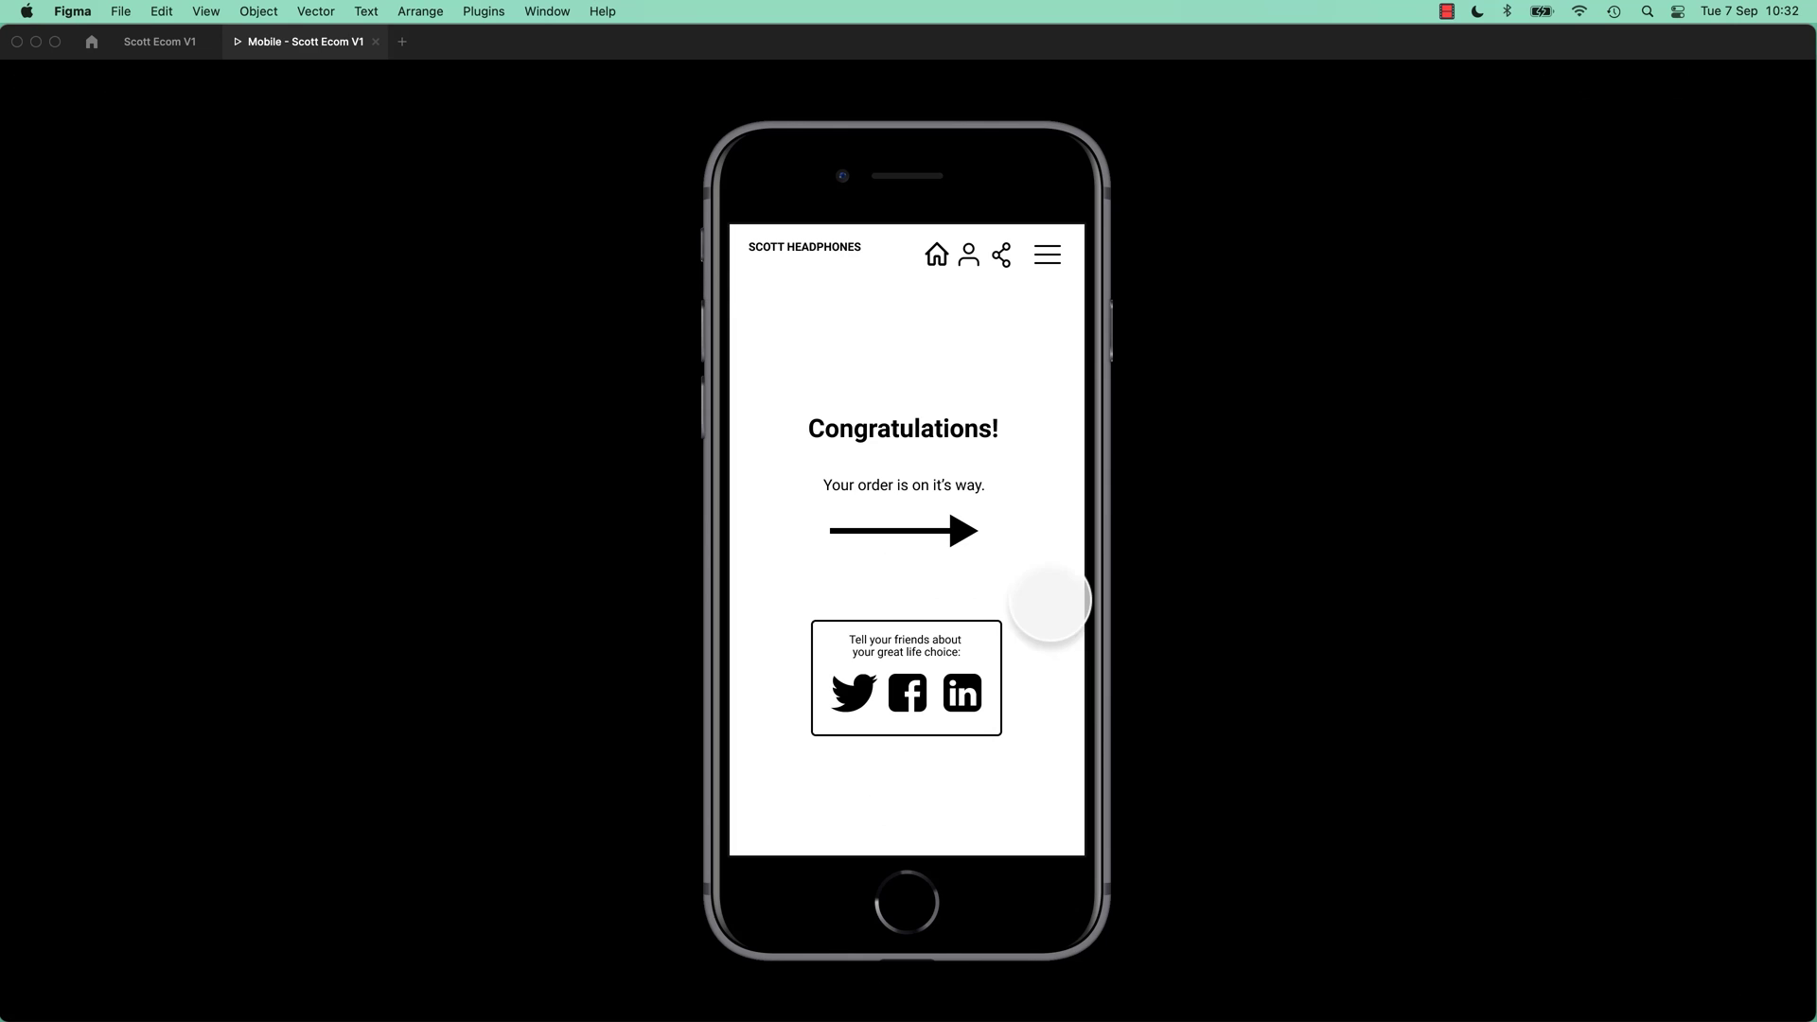
{"action": "left_click", "coordinate": [156, 42]}
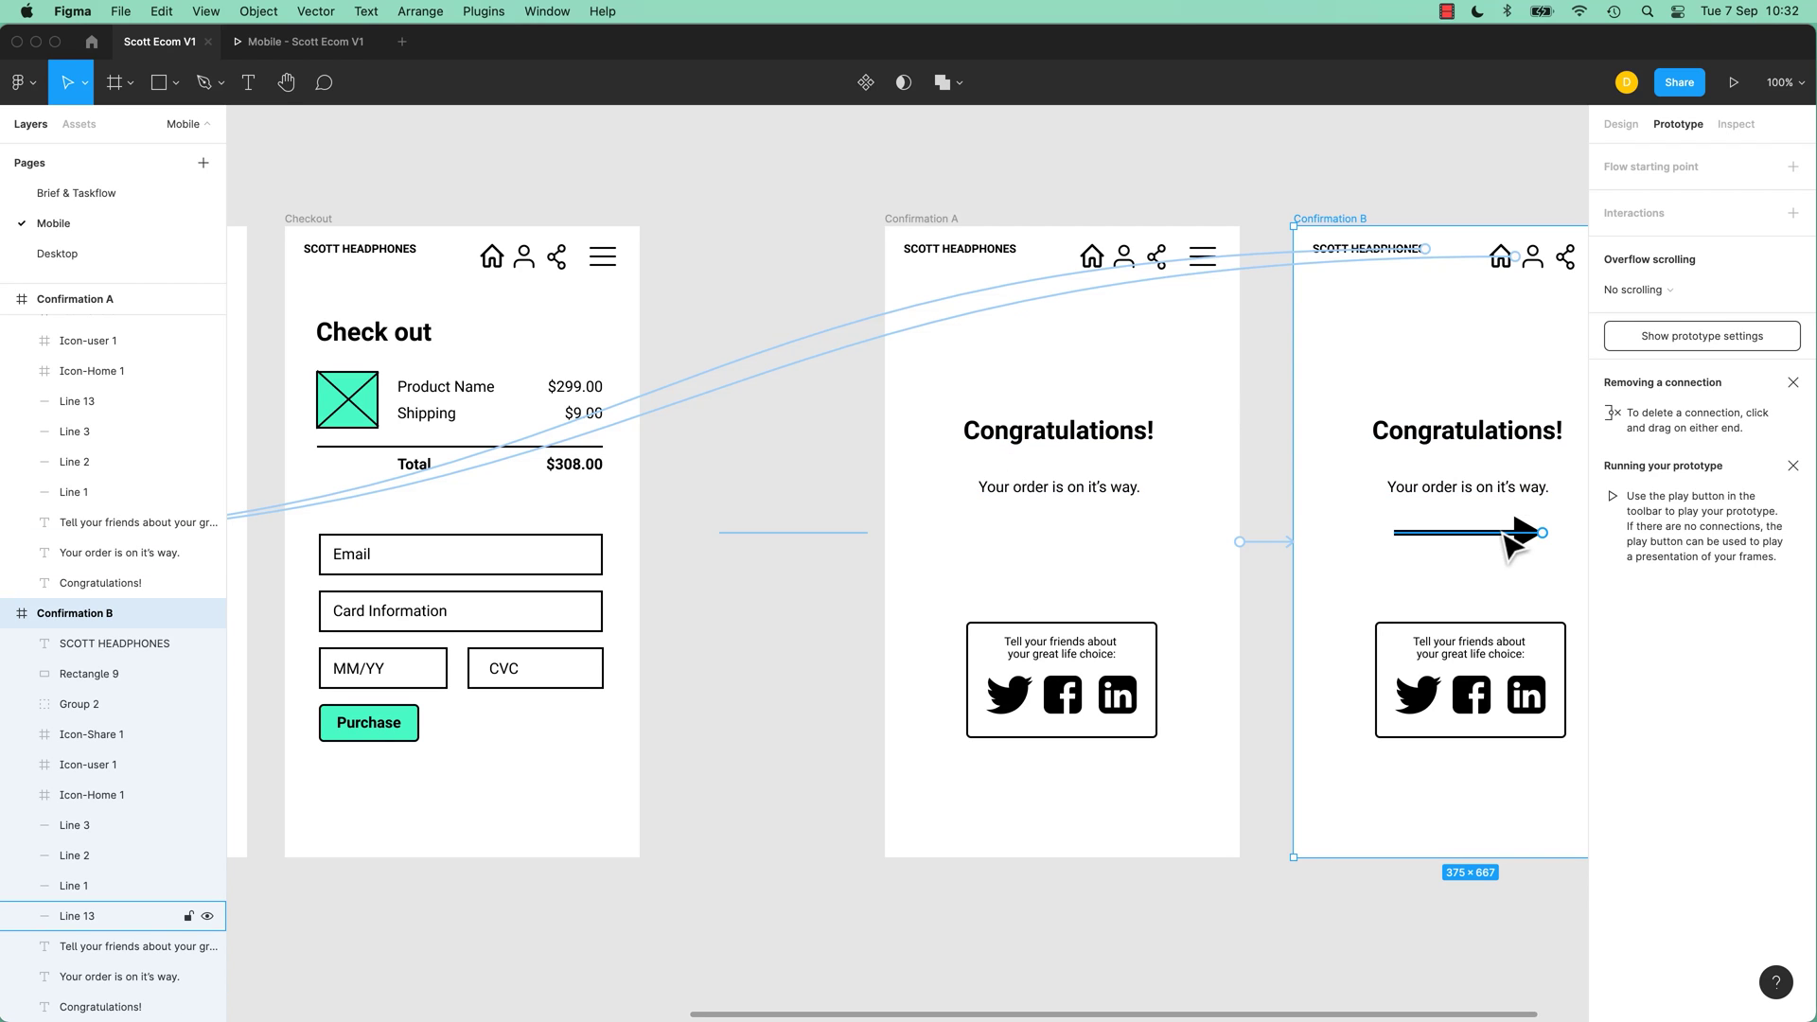
Step: Select Confirmation A and toggle Clip content off and back on in the Design panel
{"action": "left_click", "coordinate": [802, 523]}
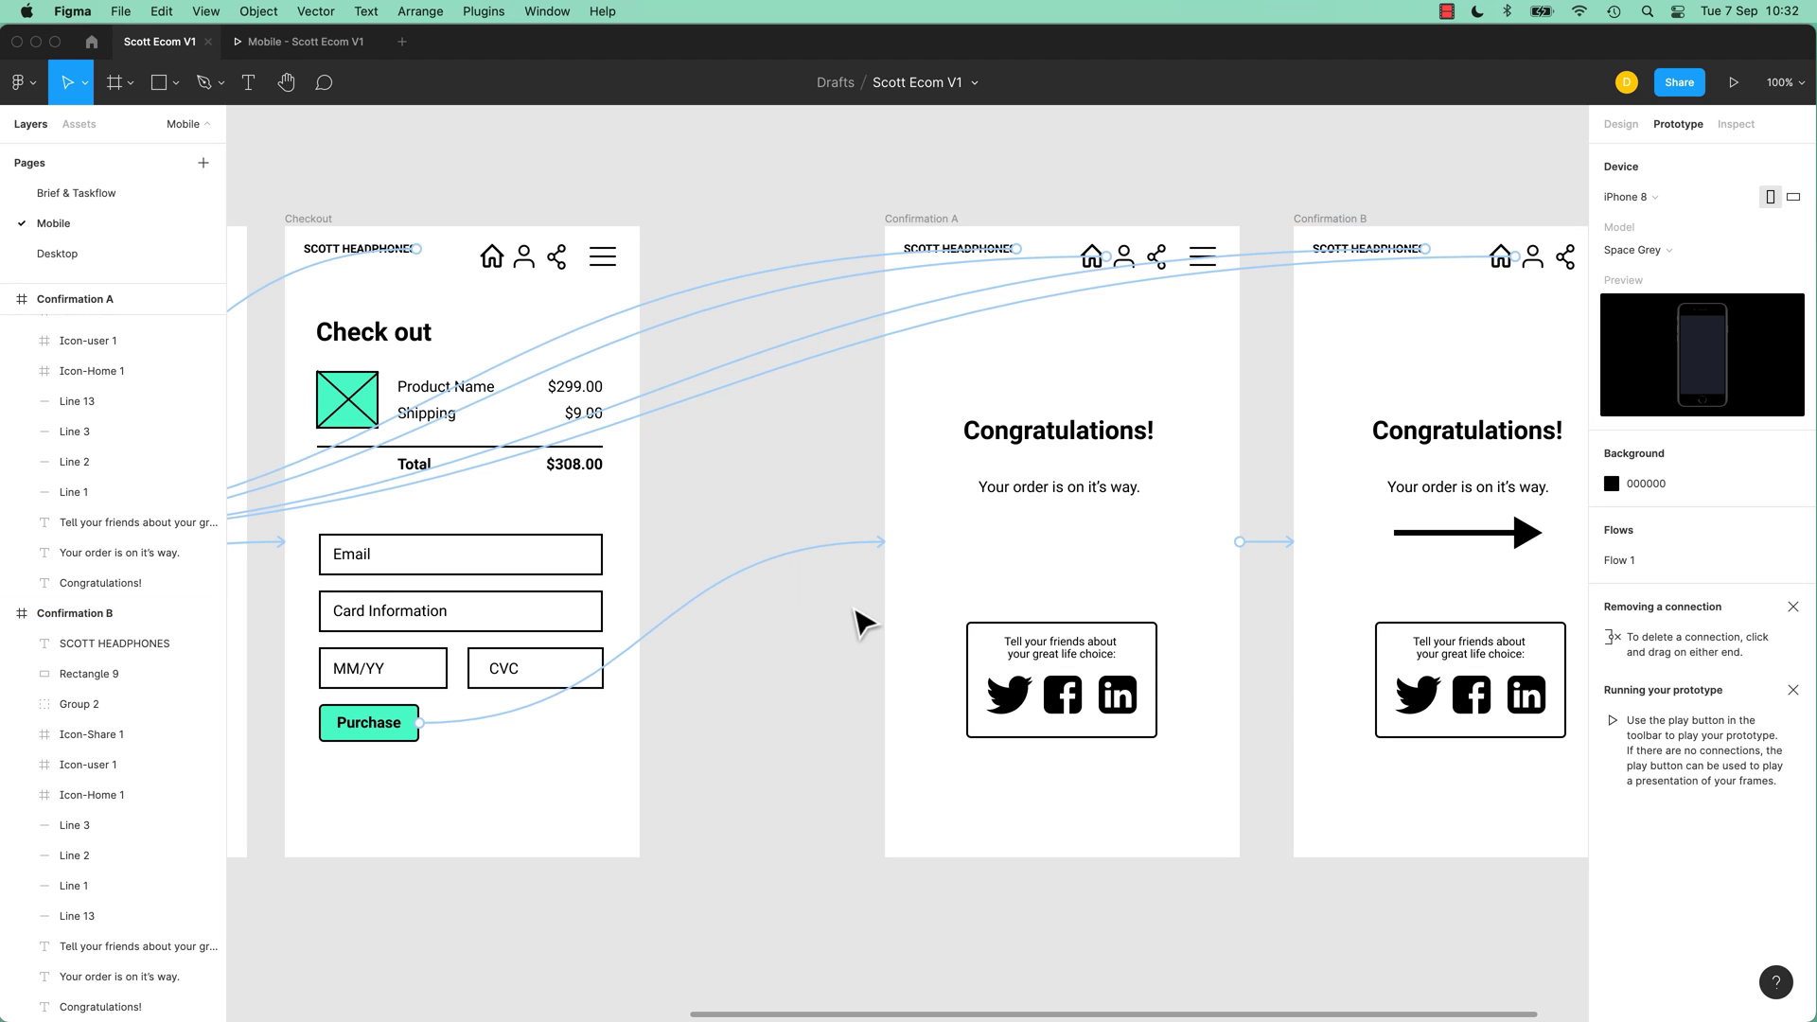
{"action": "left_click", "coordinate": [952, 227]}
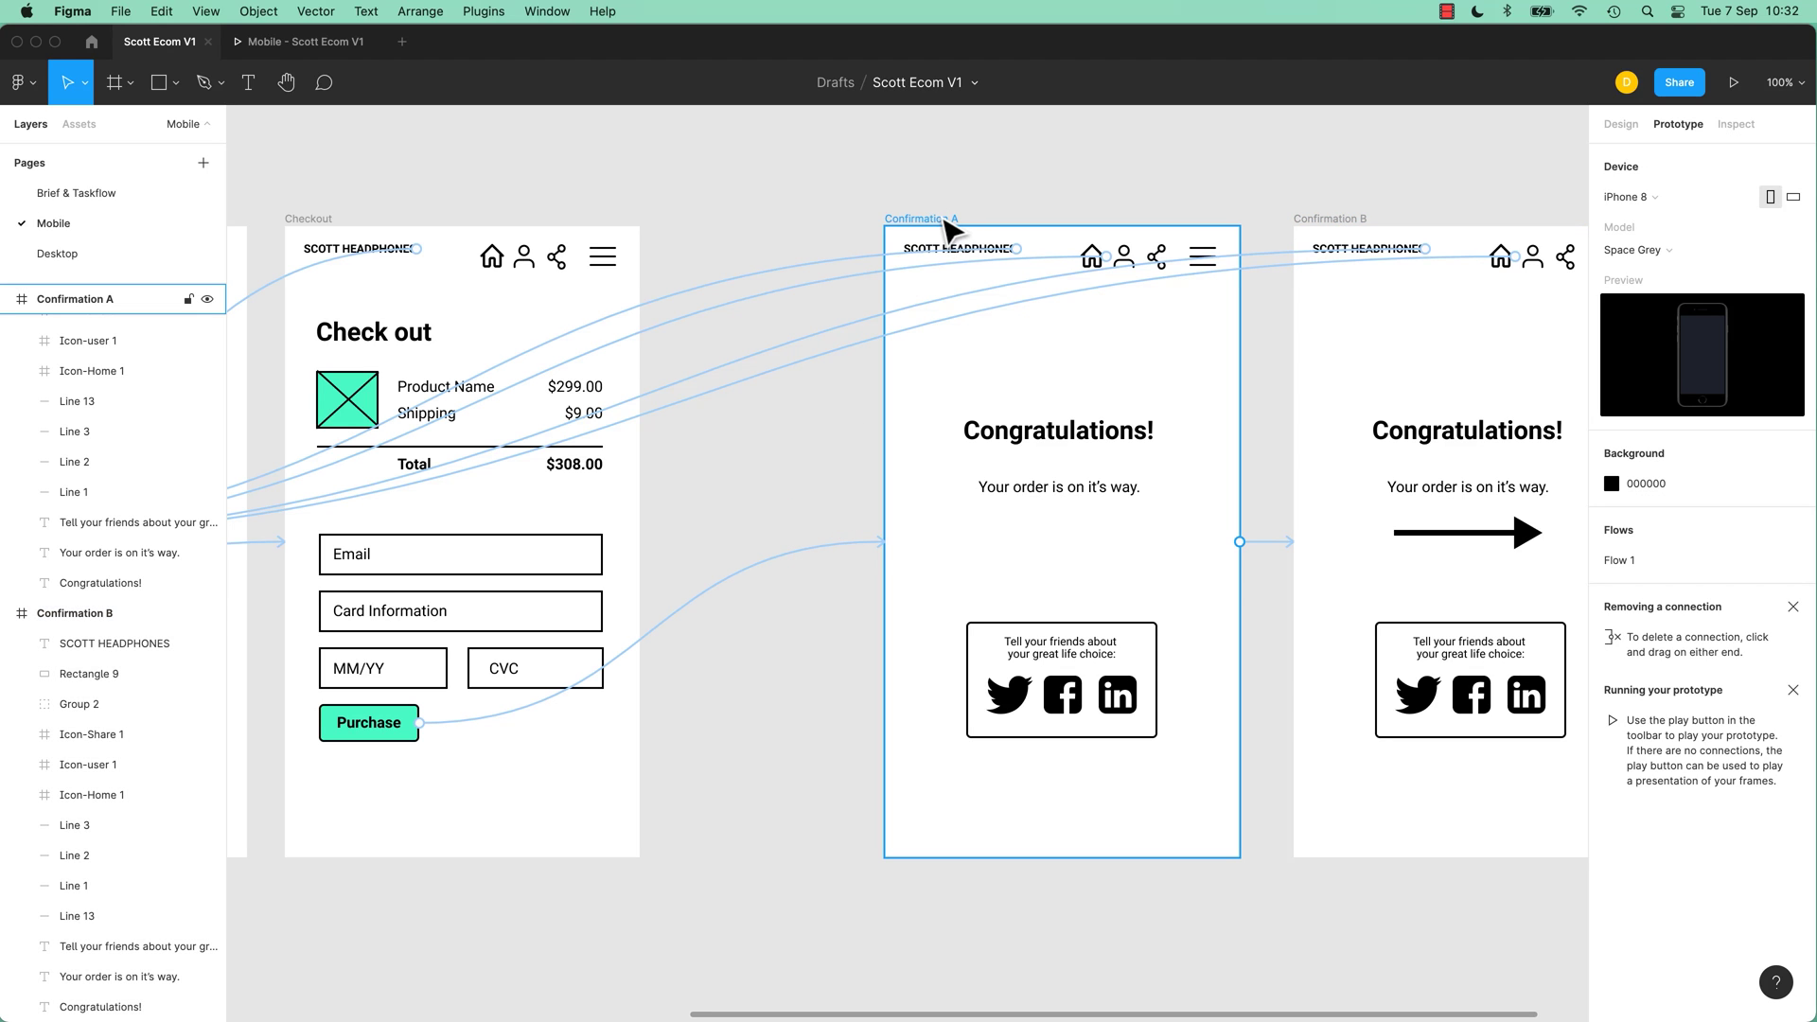
{"action": "left_click", "coordinate": [925, 223]}
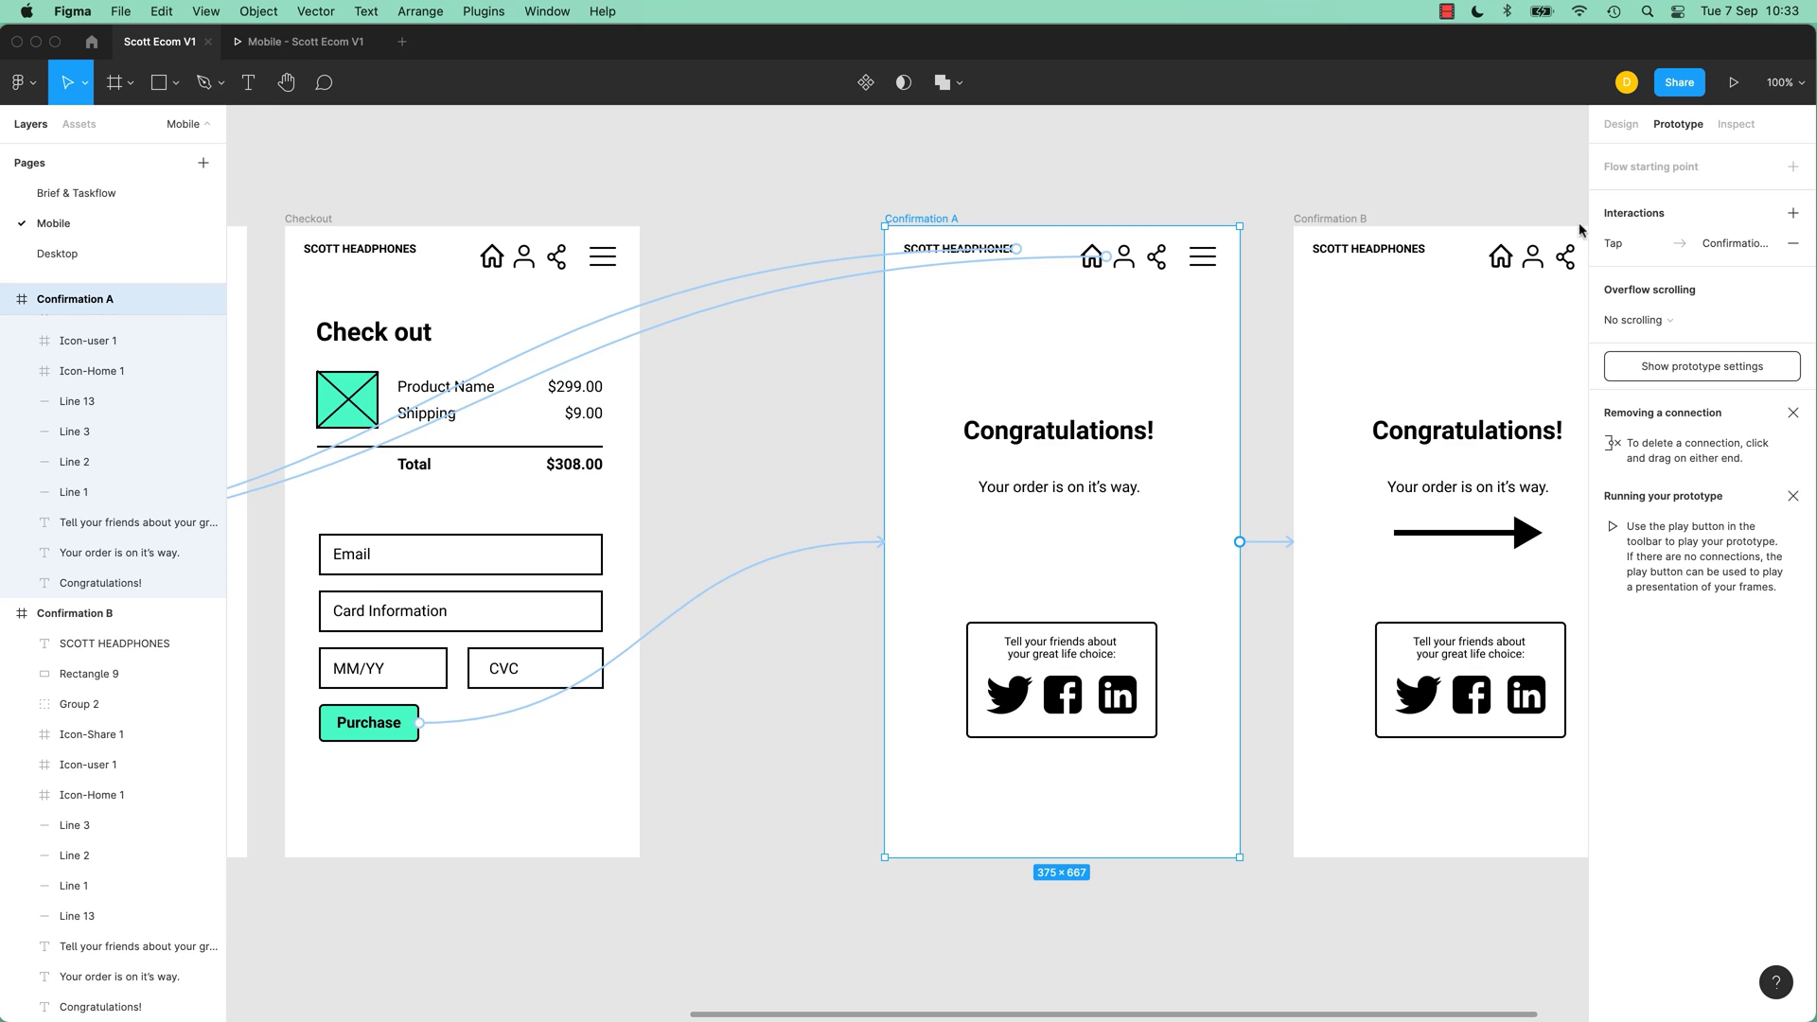
{"action": "left_click", "coordinate": [1624, 125]}
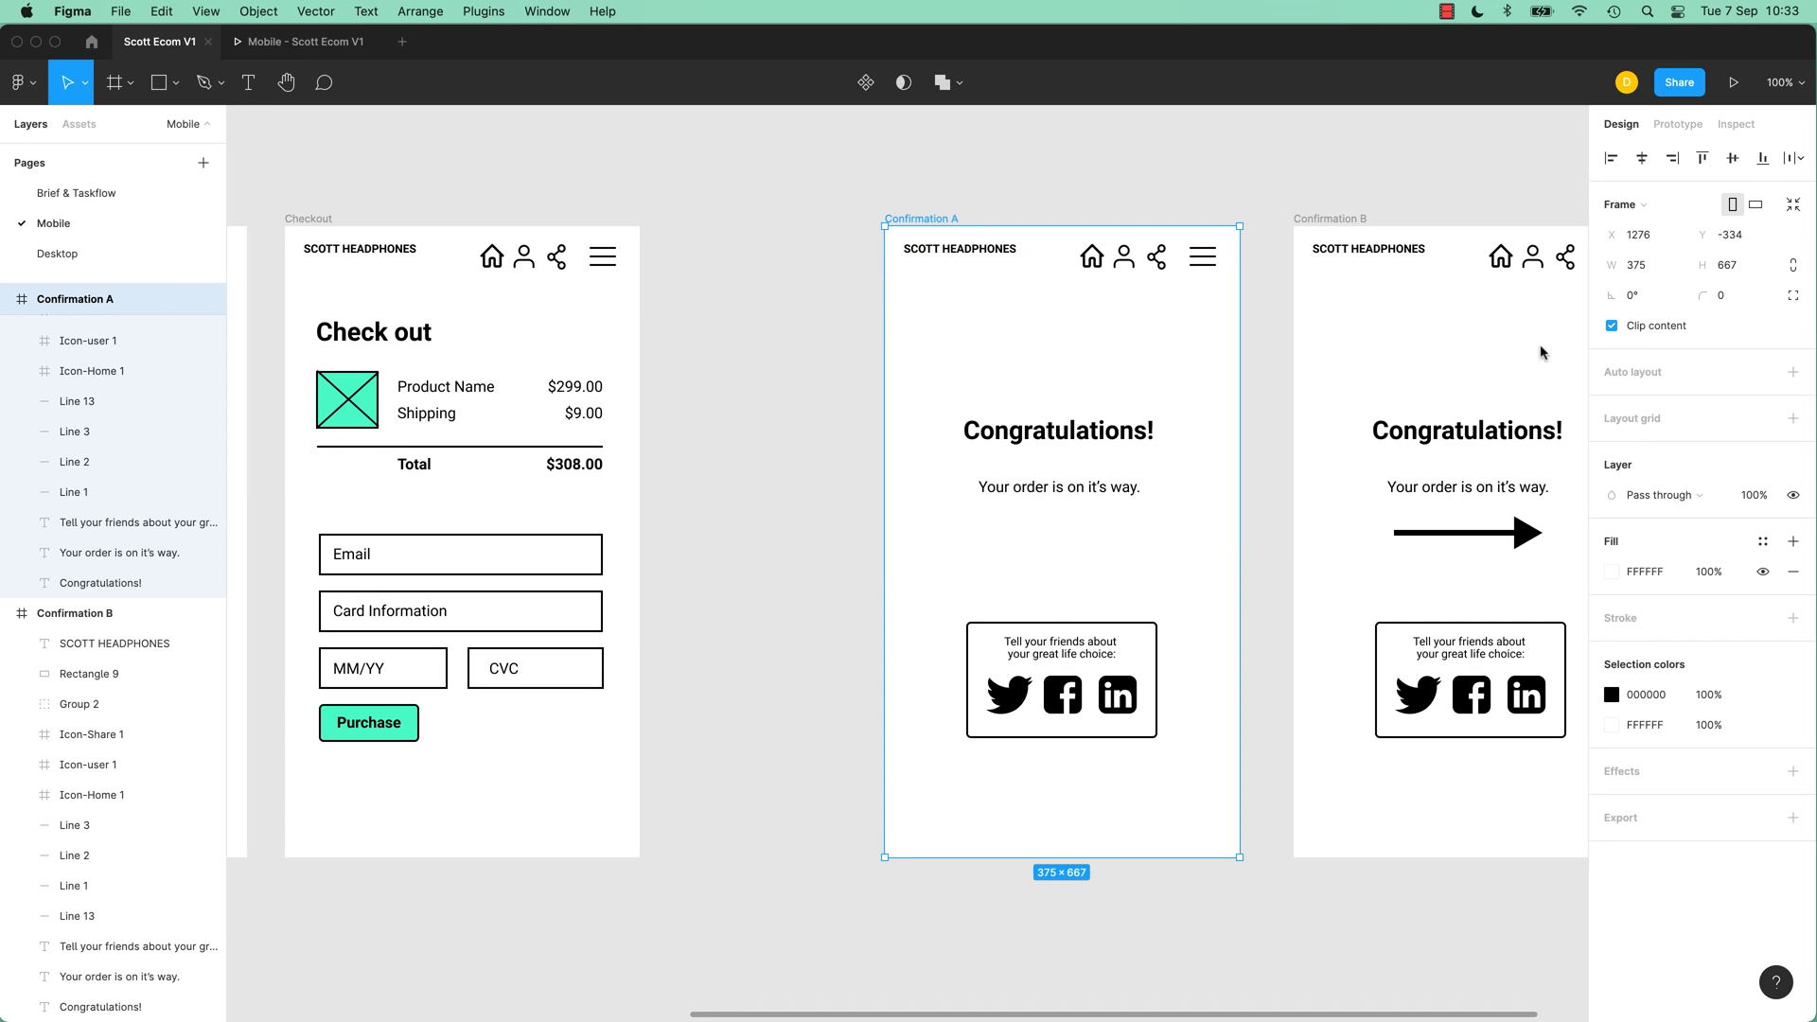
{"action": "left_click", "coordinate": [1679, 327]}
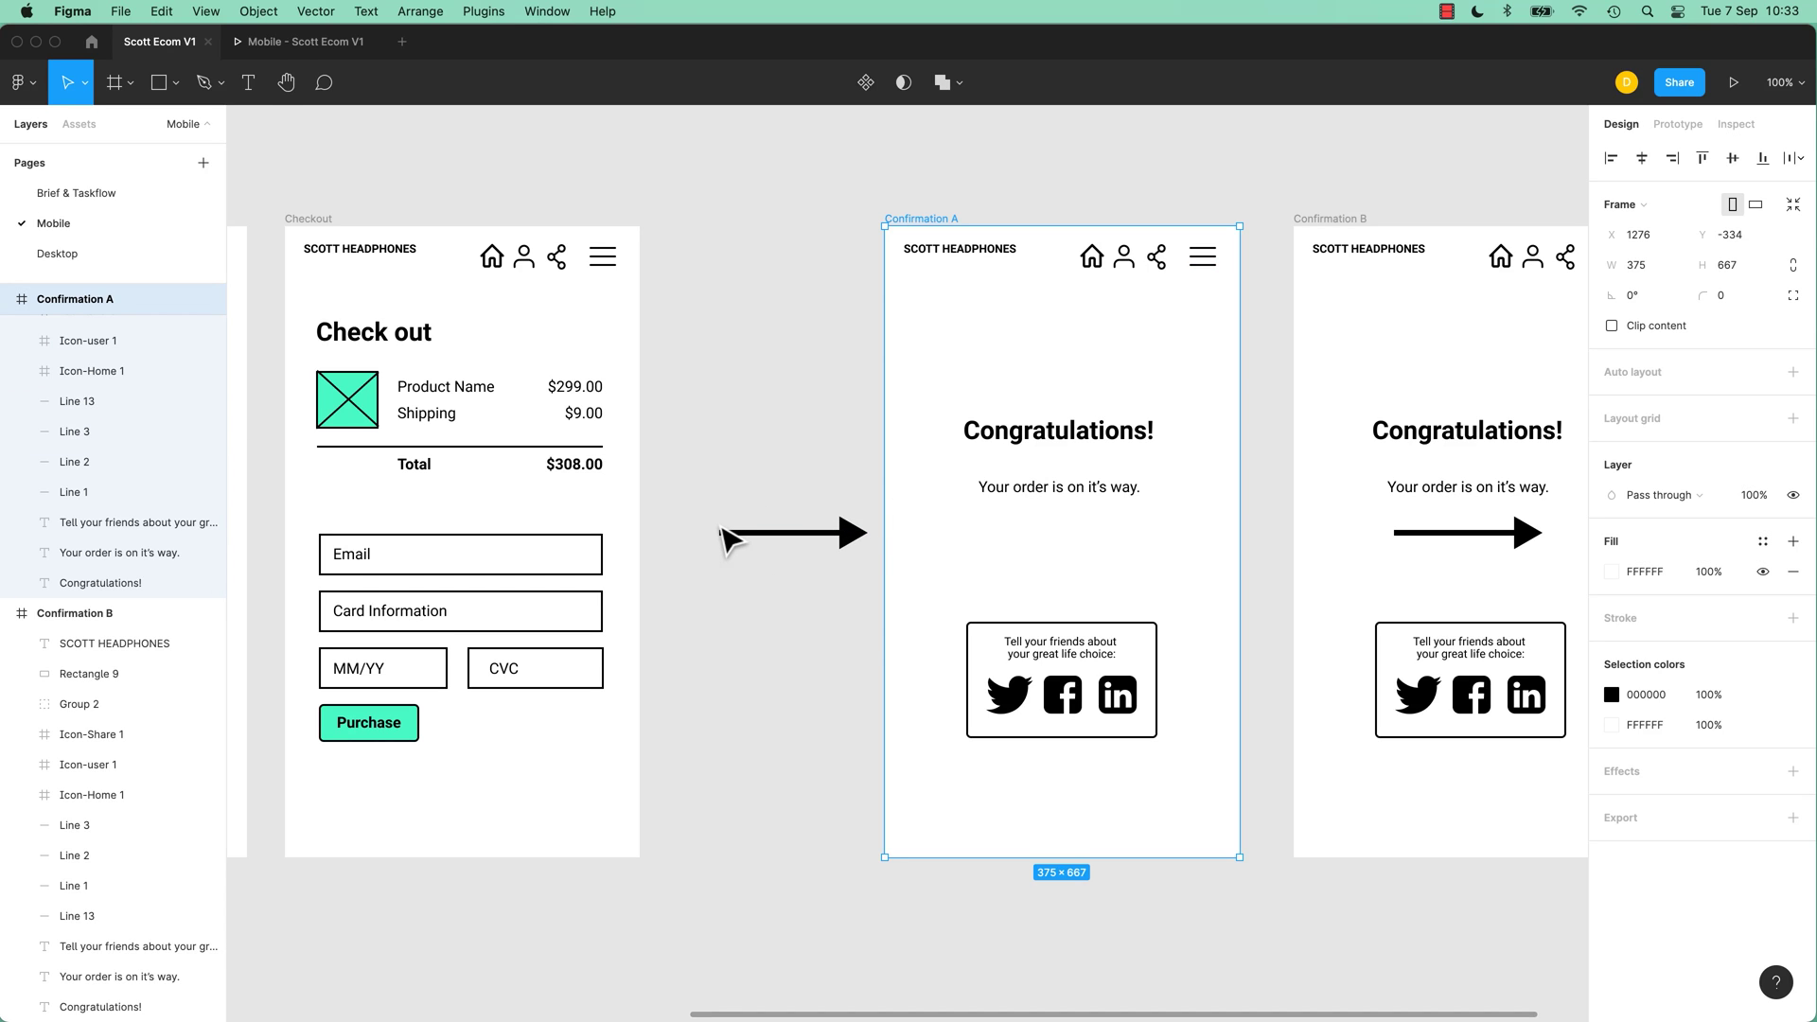
{"action": "left_click", "coordinate": [1668, 332]}
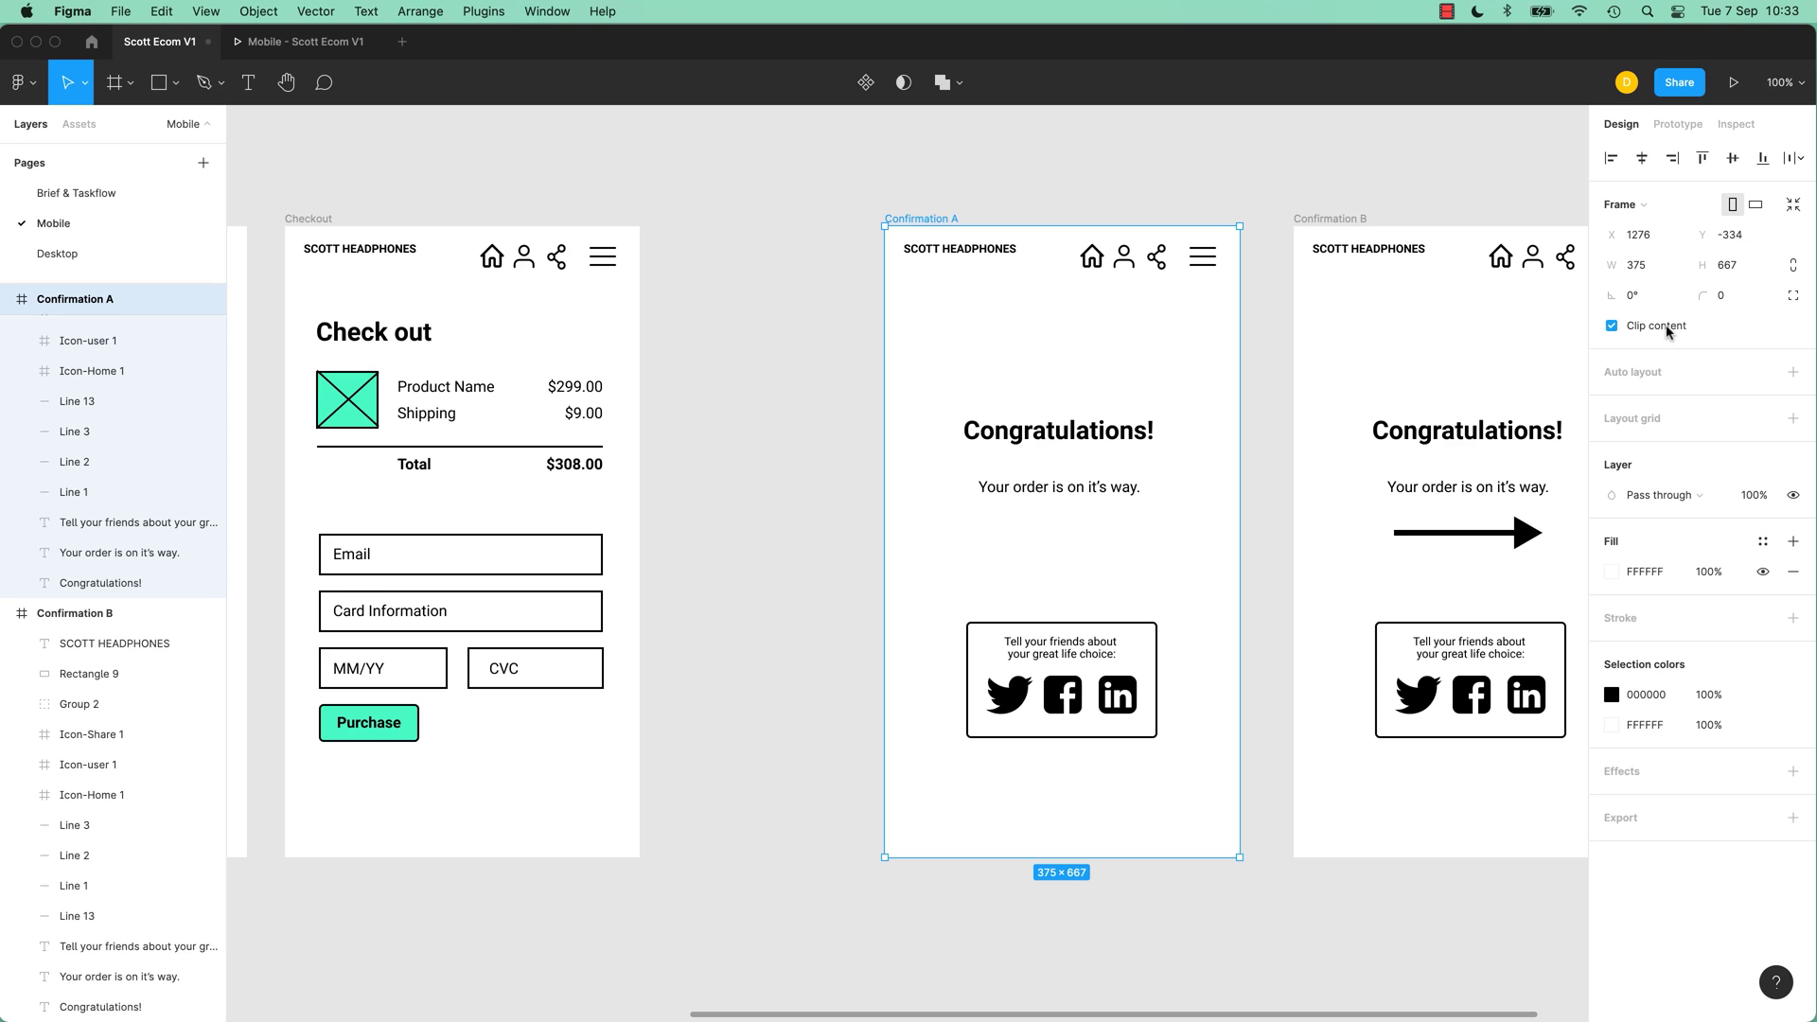
Step: Move Confirmation A's arrow to X -41 and lower its opacity to 10%
{"action": "left_click", "coordinate": [1669, 328]}
{"action": "left_click", "coordinate": [814, 537]}
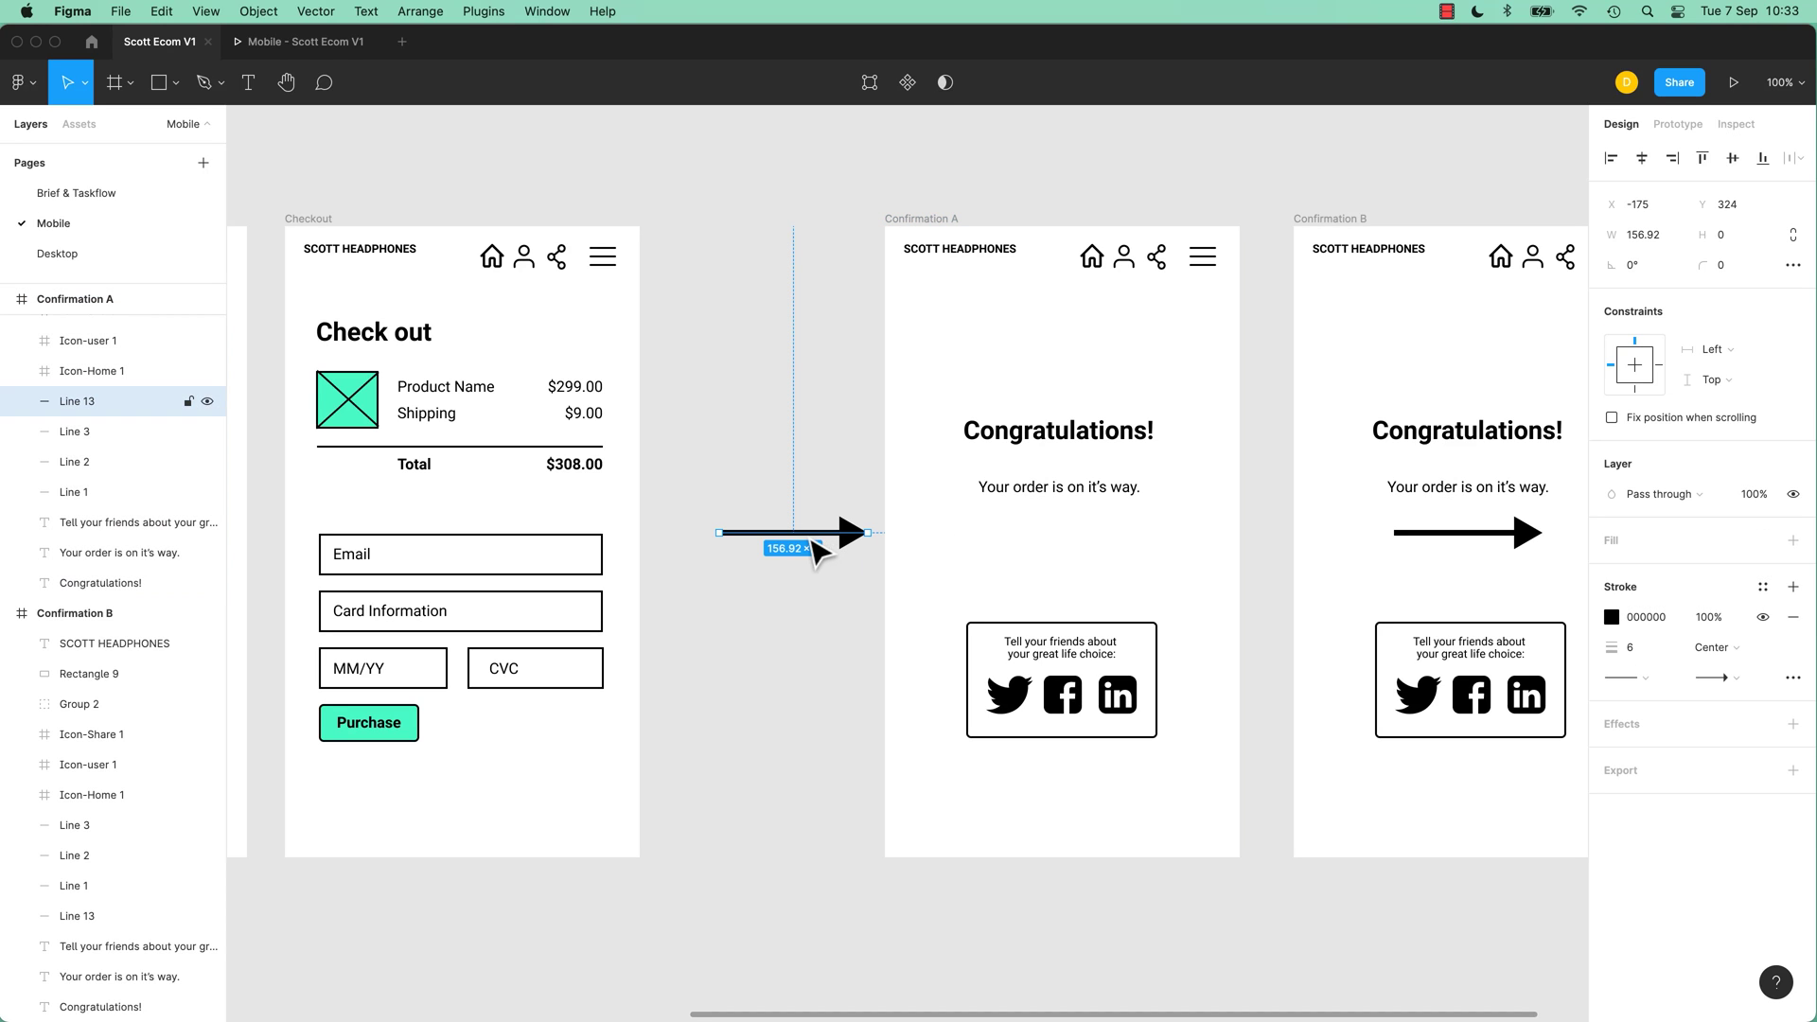
{"action": "left_click_drag", "start_coordinate": [814, 547], "coordinate": [925, 547]}
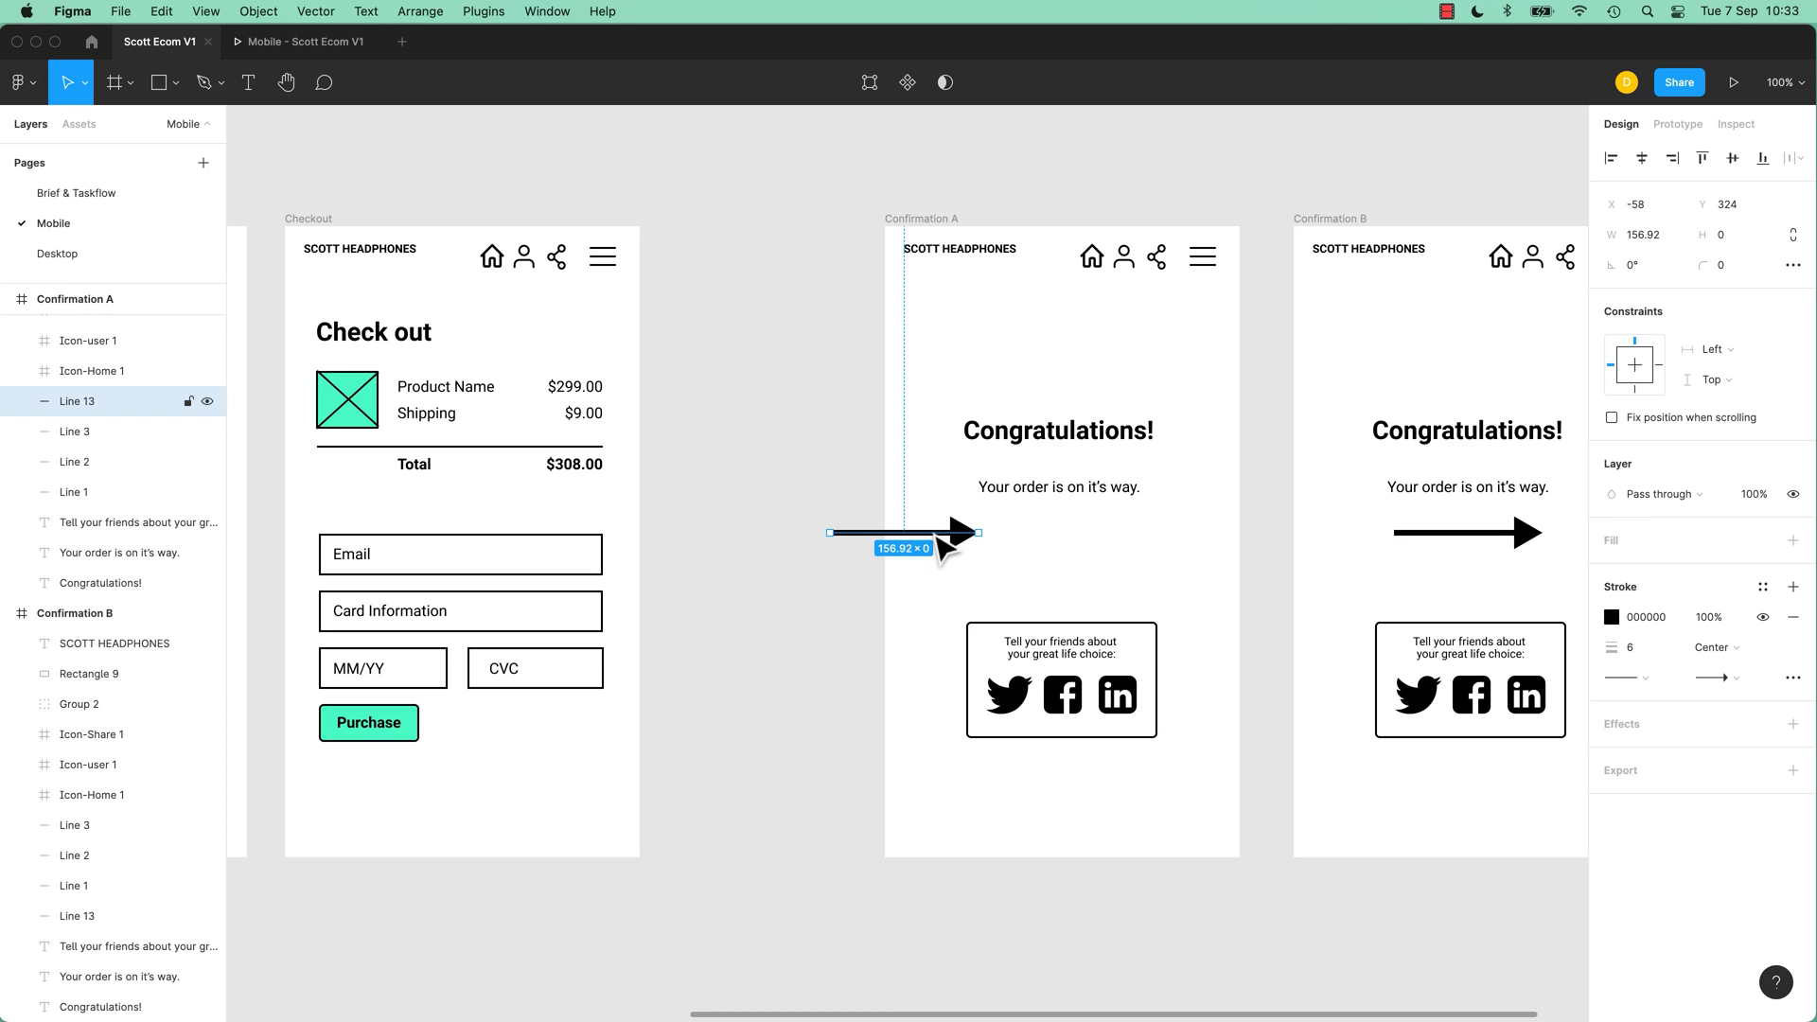
{"action": "left_click_drag", "start_coordinate": [935, 533], "coordinate": [951, 533]}
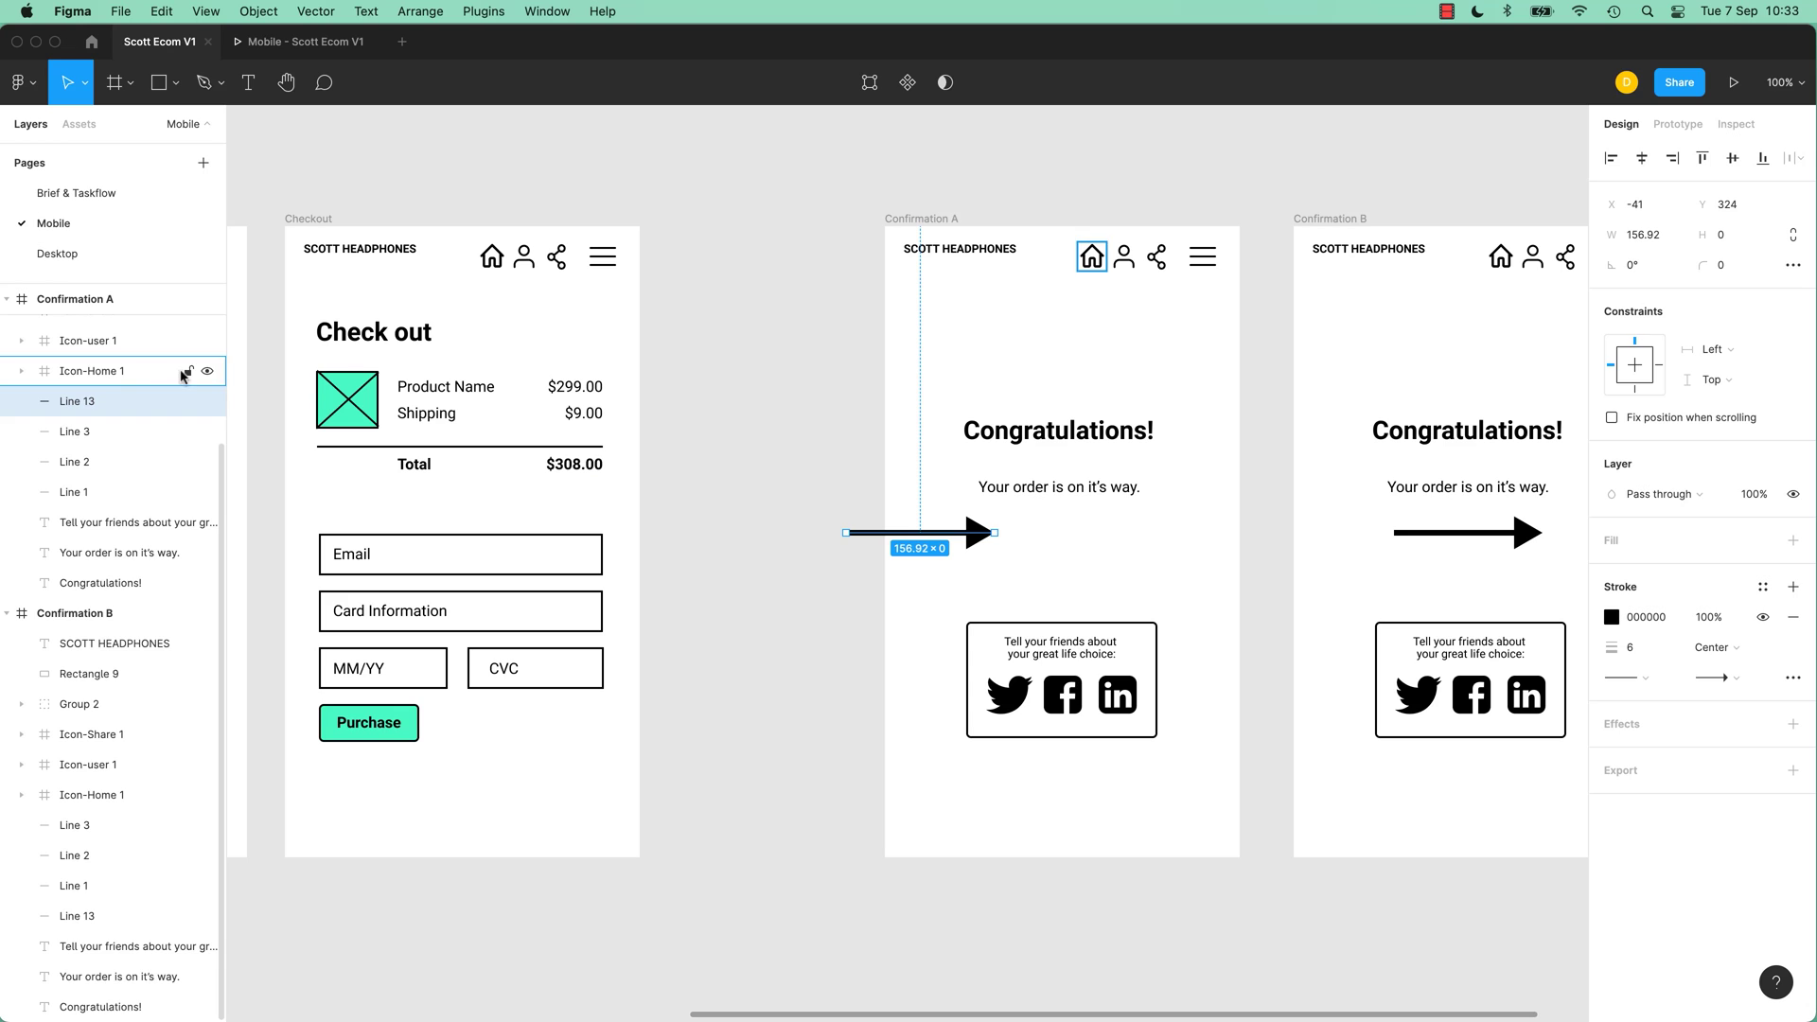
{"action": "scroll", "coordinate": [78, 421], "scroll_direction": "up", "scroll_amount": 2}
{"action": "scroll", "coordinate": [76, 416], "scroll_direction": "up", "scroll_amount": 3}
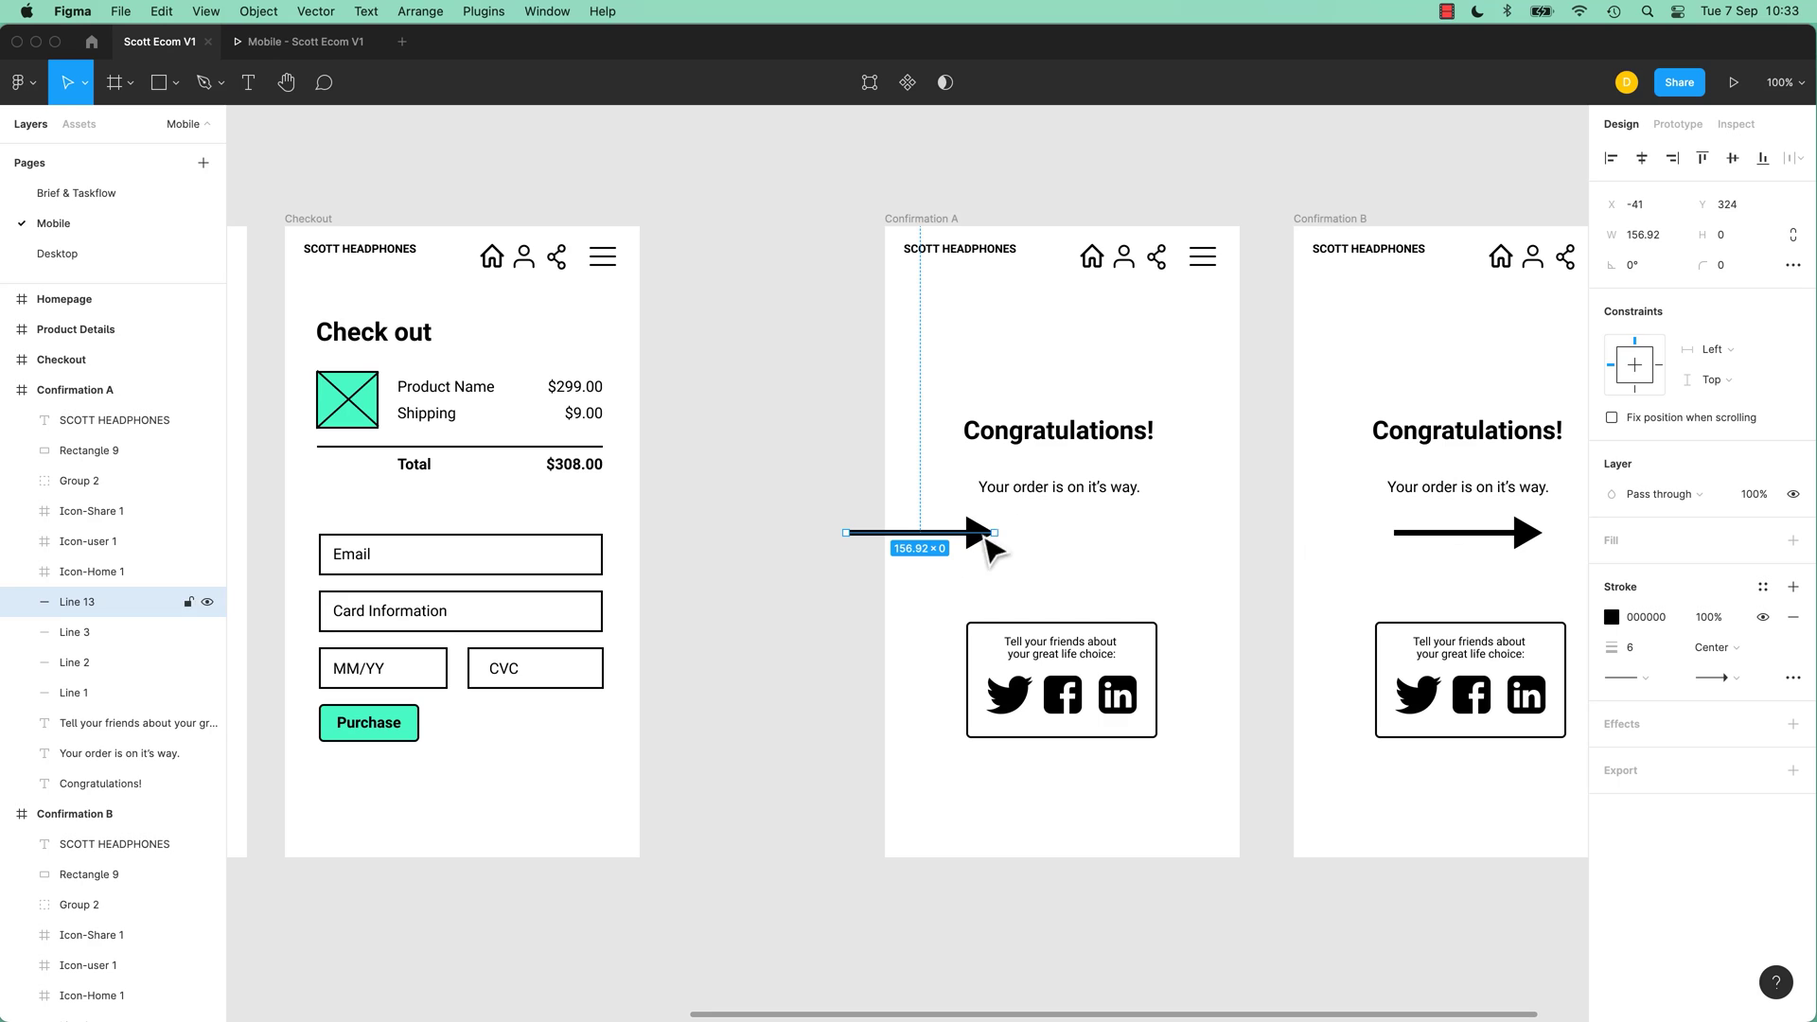
{"action": "left_click", "coordinate": [1752, 500]}
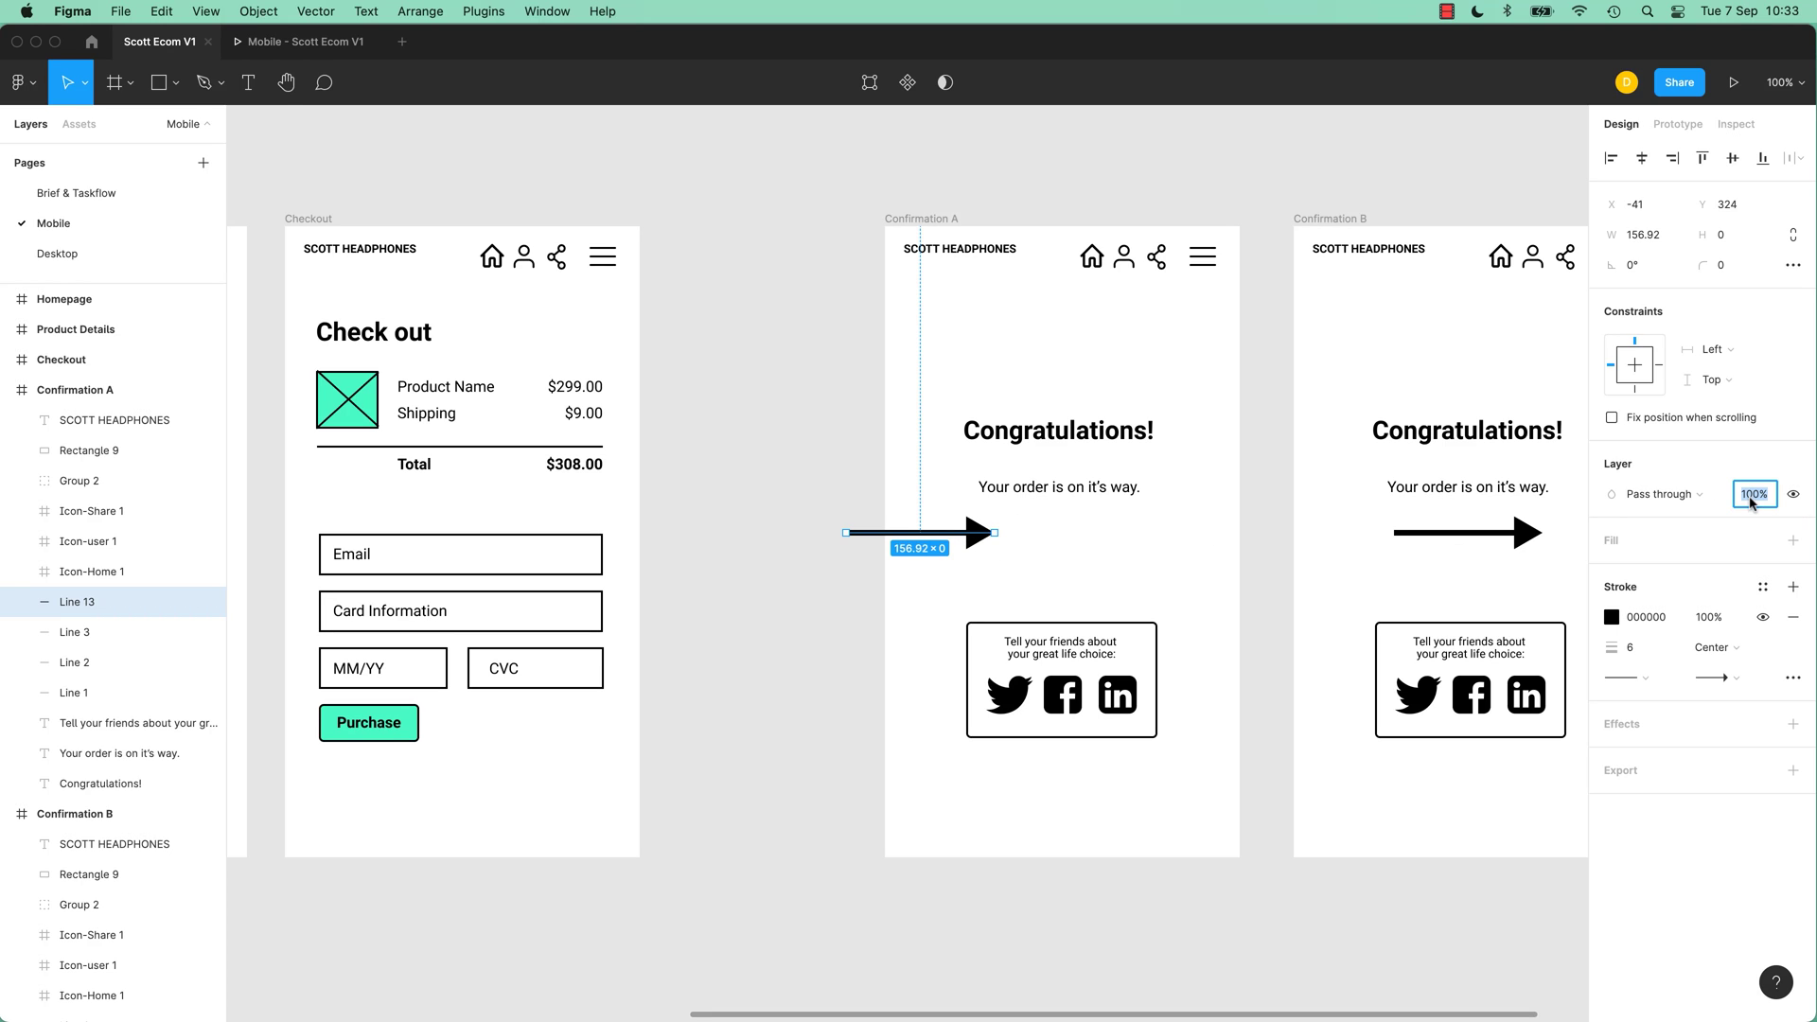
{"action": "key", "text": "Tab"}
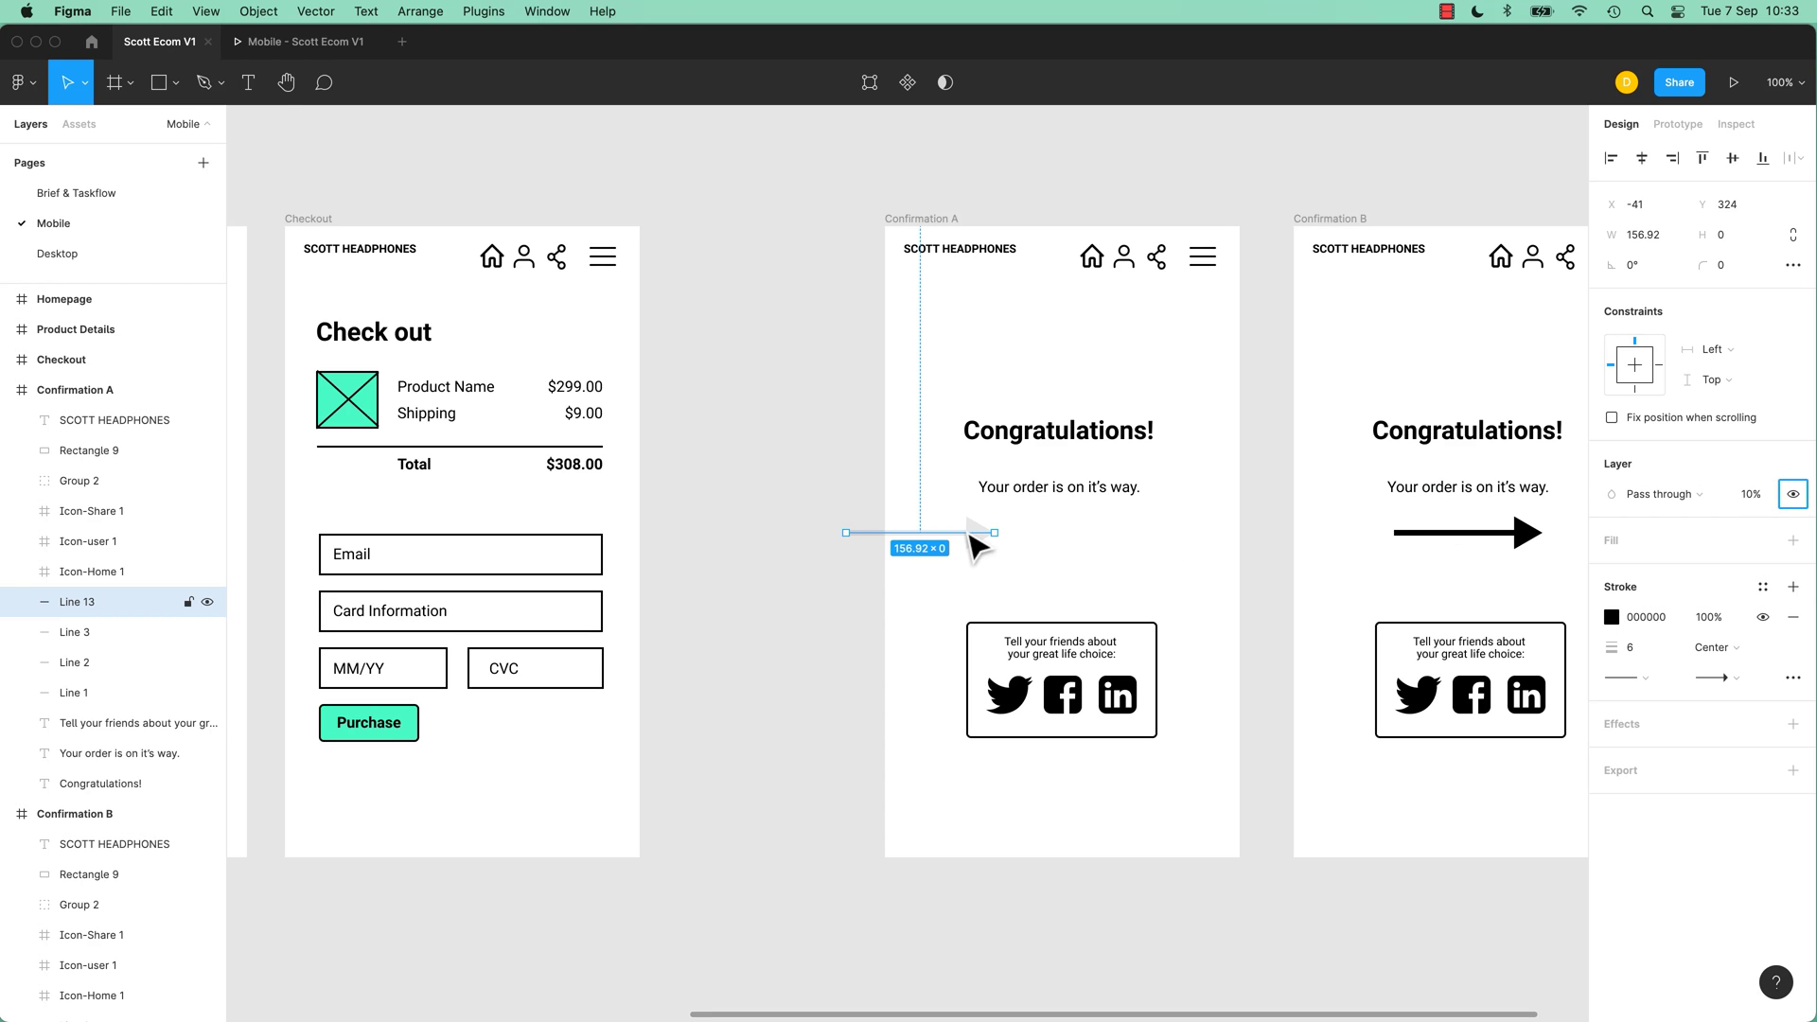
{"action": "left_click", "coordinate": [311, 46]}
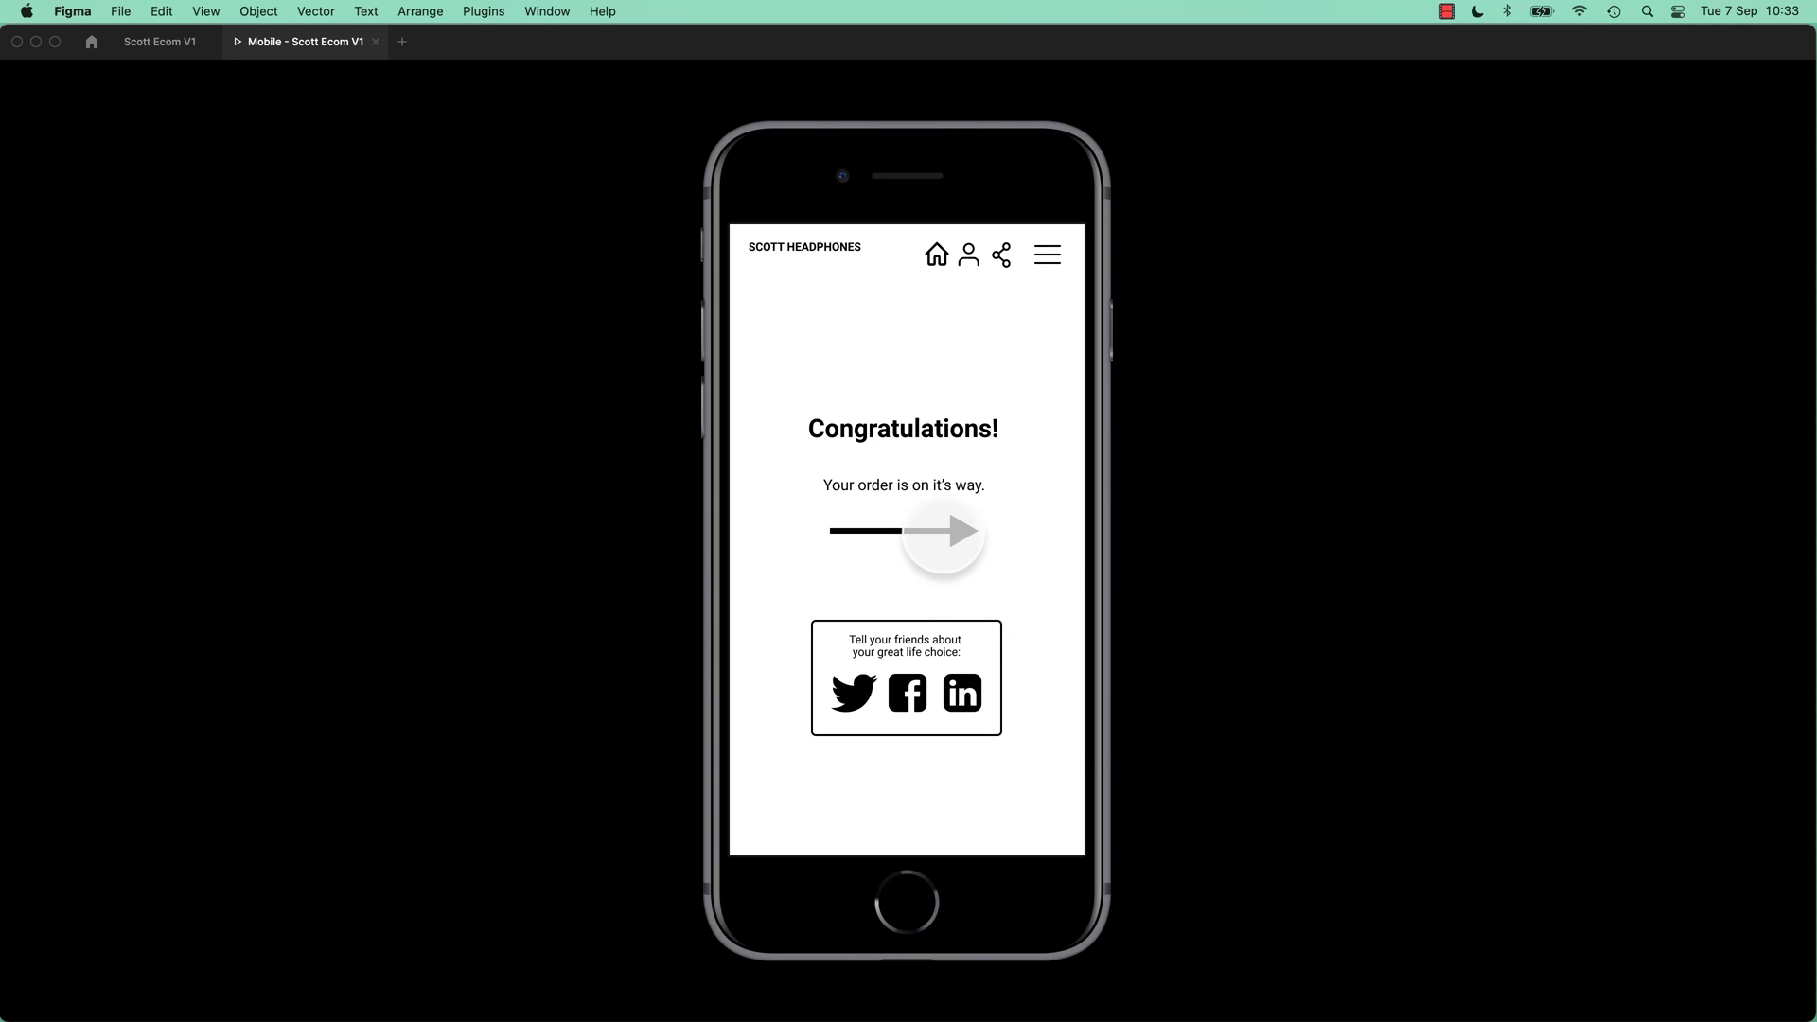
{"action": "left_click", "coordinate": [174, 50]}
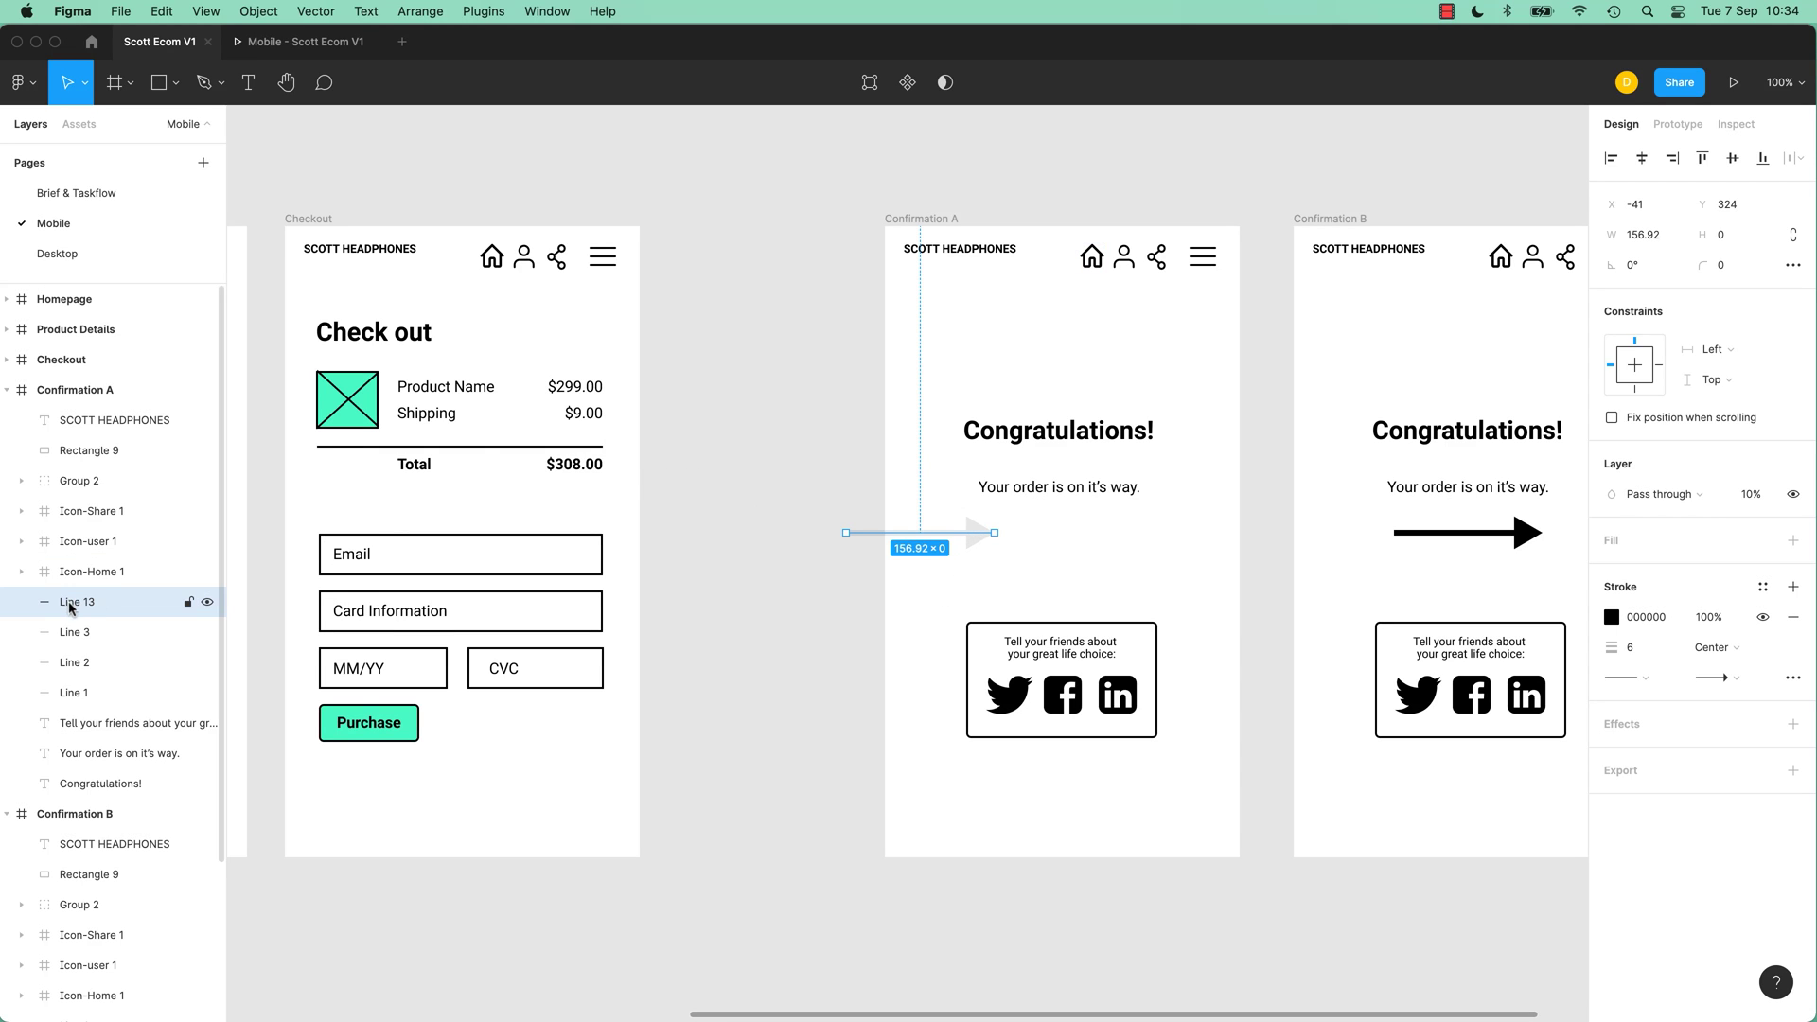
Step: Rename Confirmation A's Line 13 layer to Arrow and check it in the prototype preview
{"action": "scroll", "coordinate": [86, 606], "scroll_direction": "down", "scroll_amount": 4}
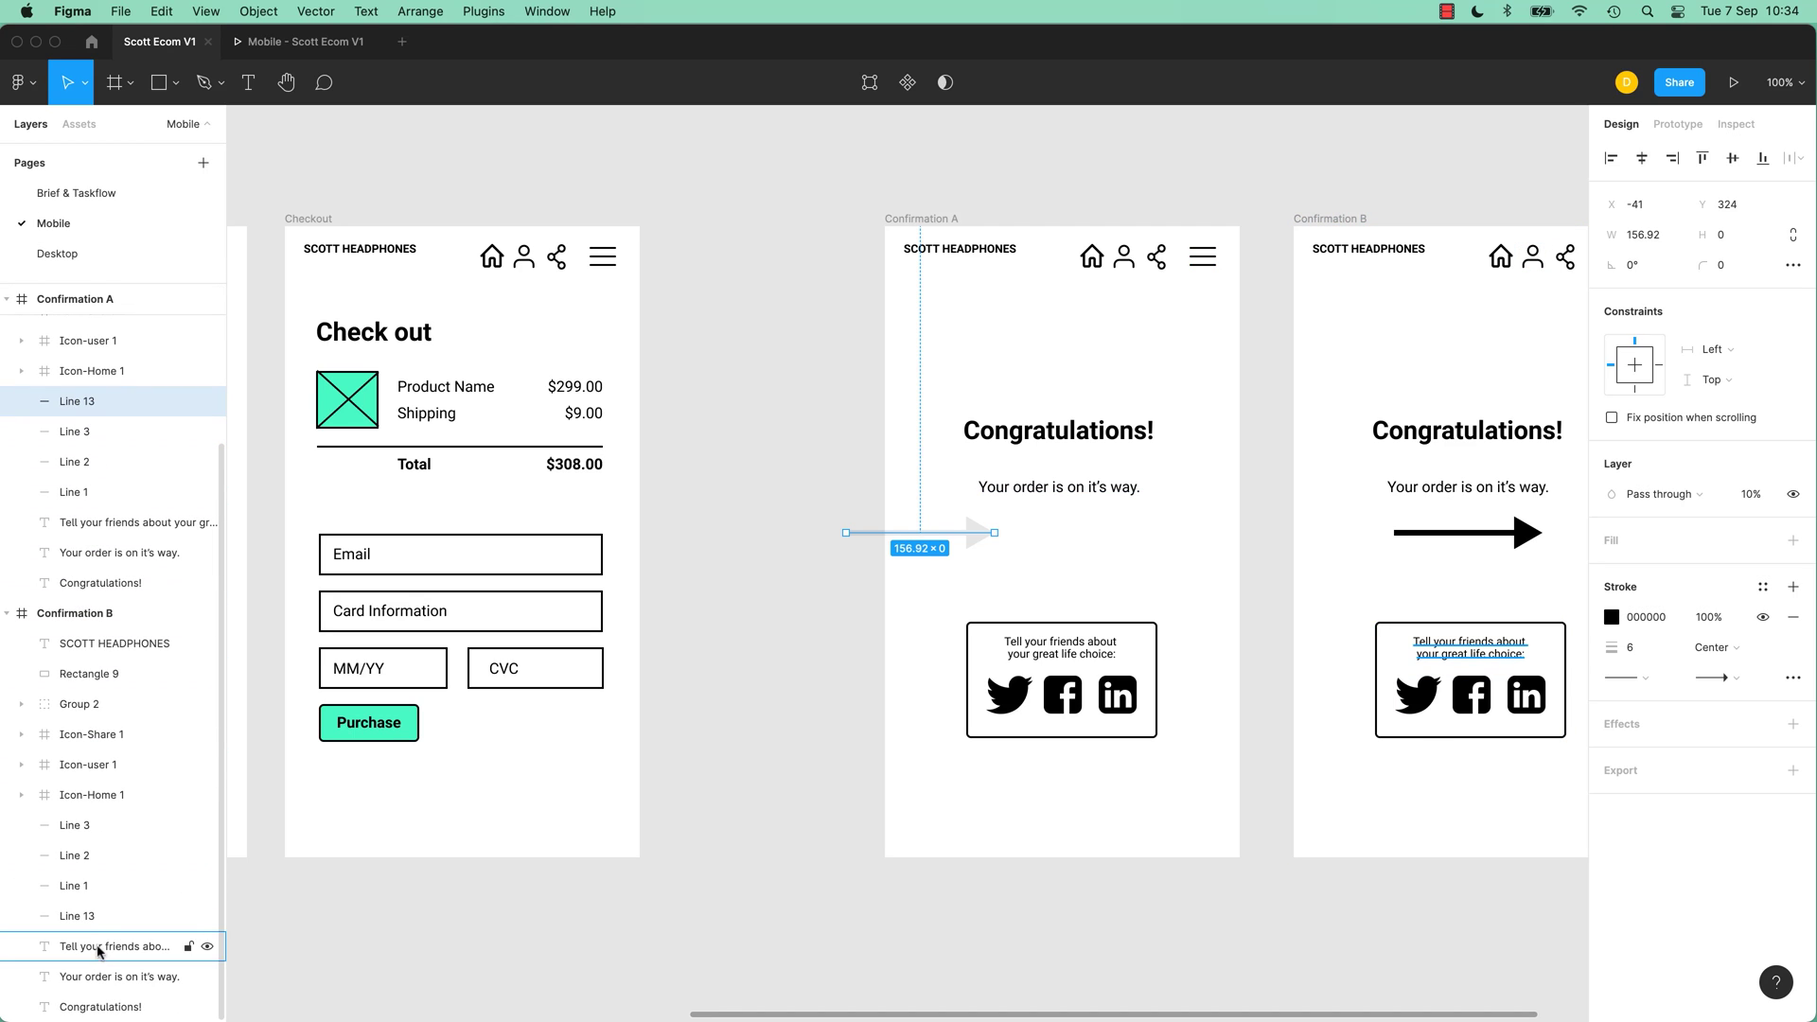
{"action": "double_click", "coordinate": [80, 403]}
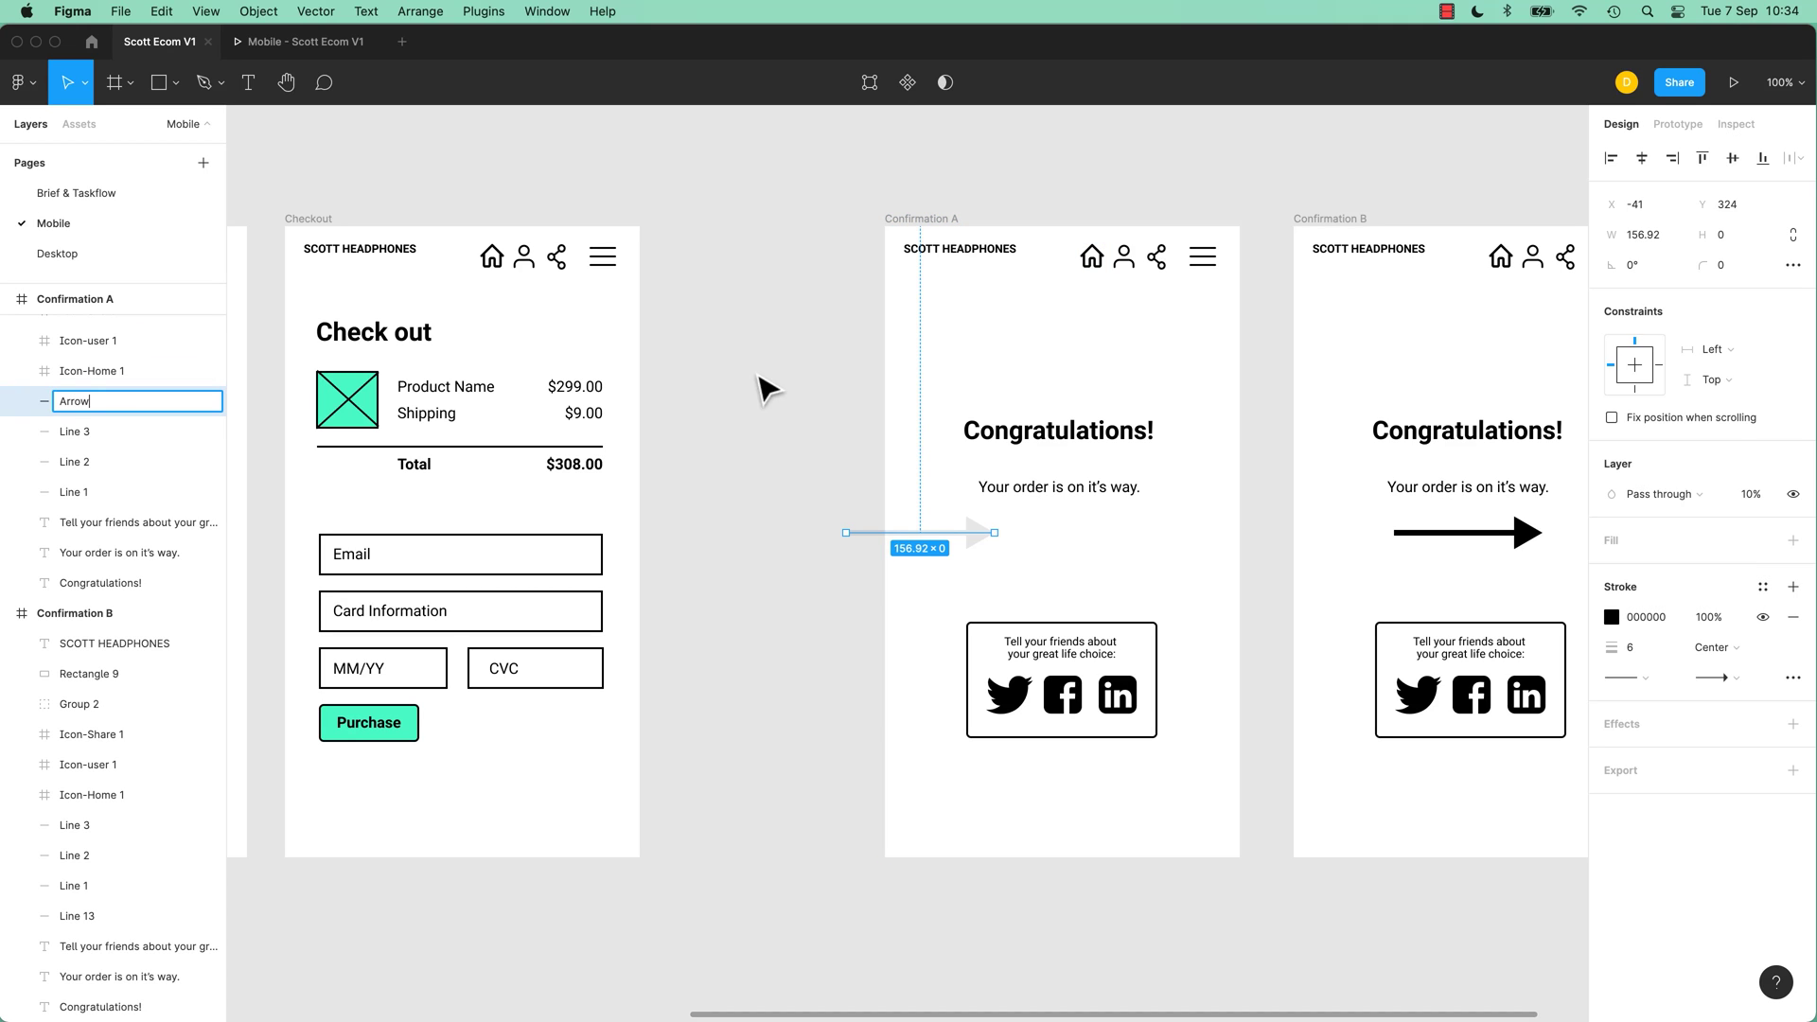
{"action": "left_click", "coordinate": [784, 388]}
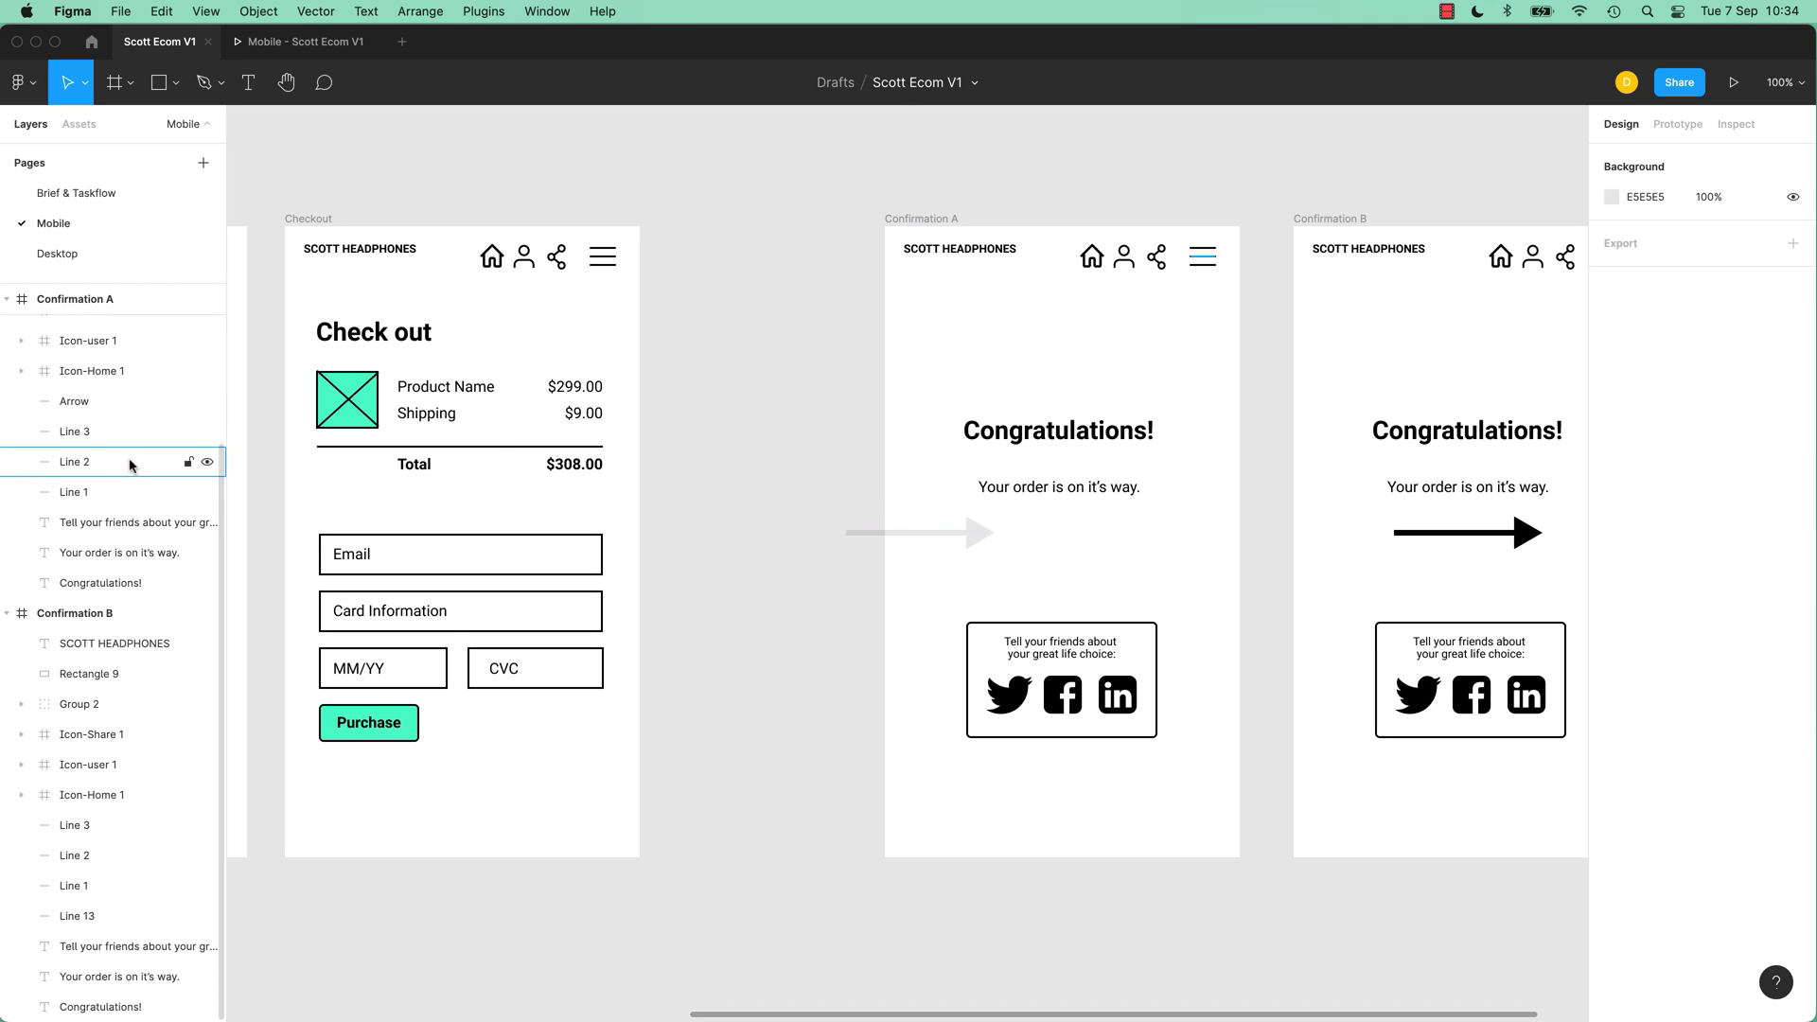
{"action": "left_click", "coordinate": [288, 43]}
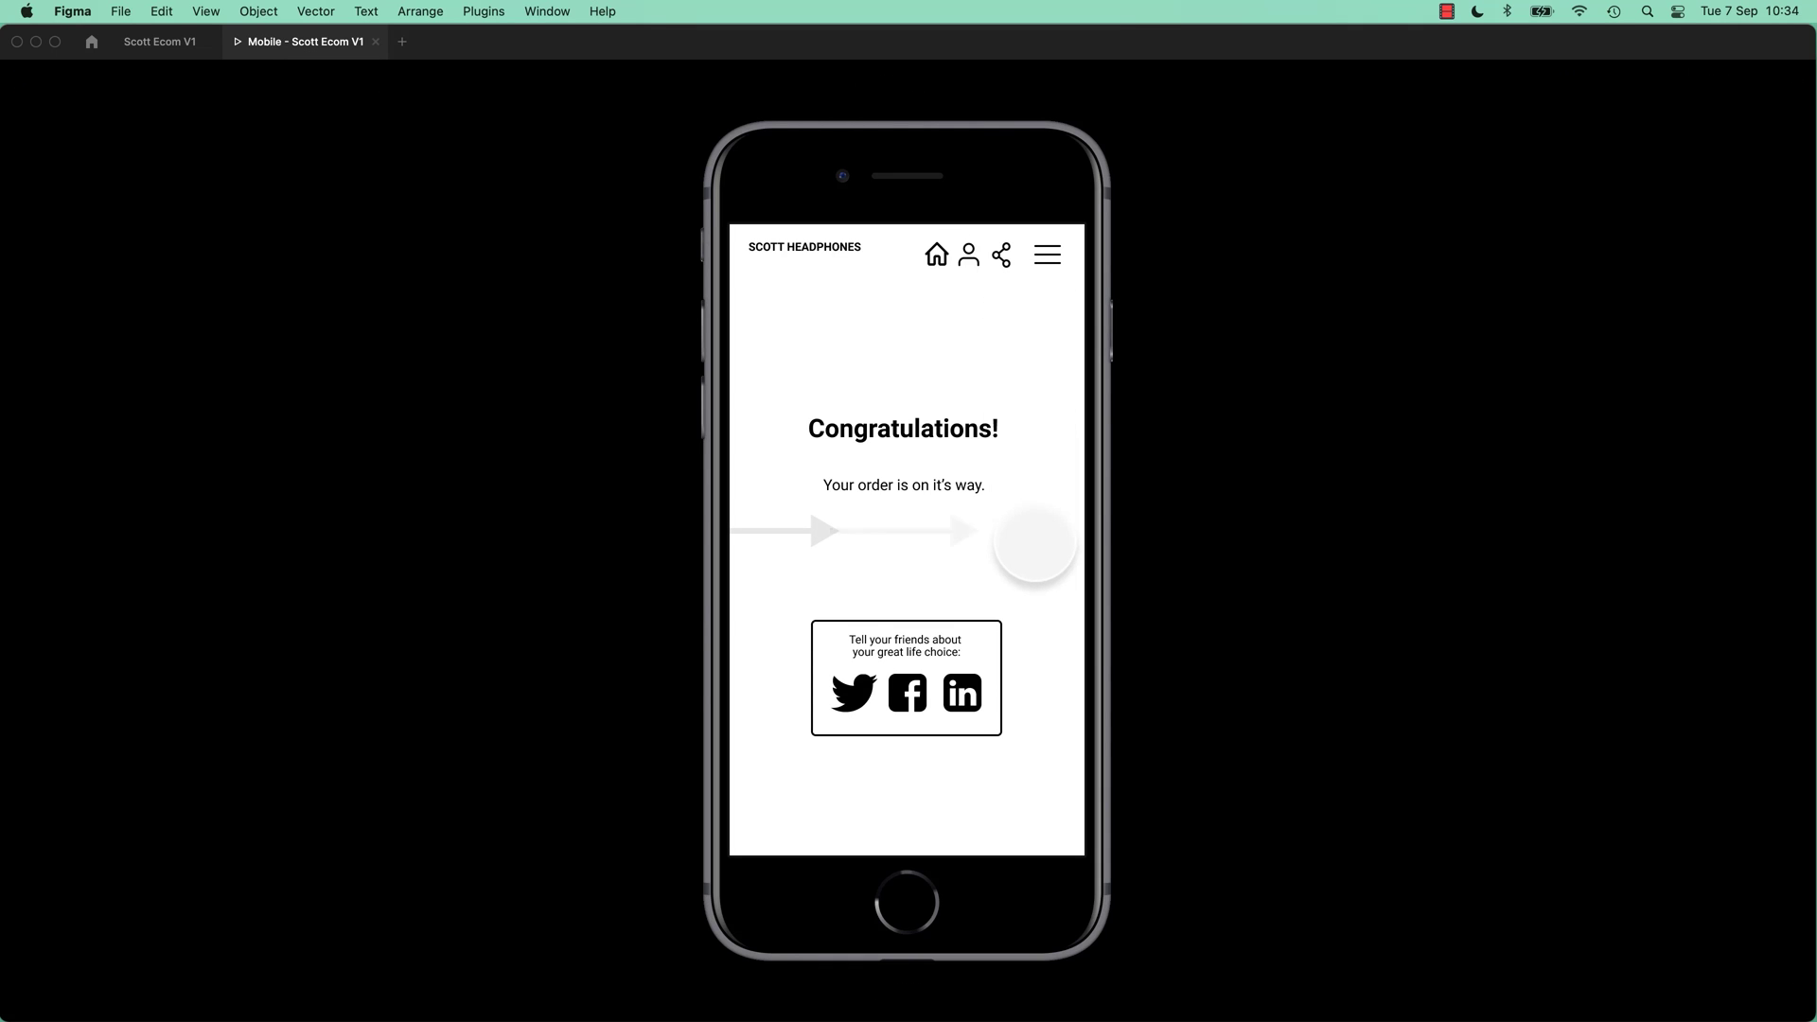
{"action": "left_click", "coordinate": [149, 45]}
Step: Rename Confirmation B's Line 13 layer to Arrow and preview its animation
{"action": "left_click", "coordinate": [76, 403]}
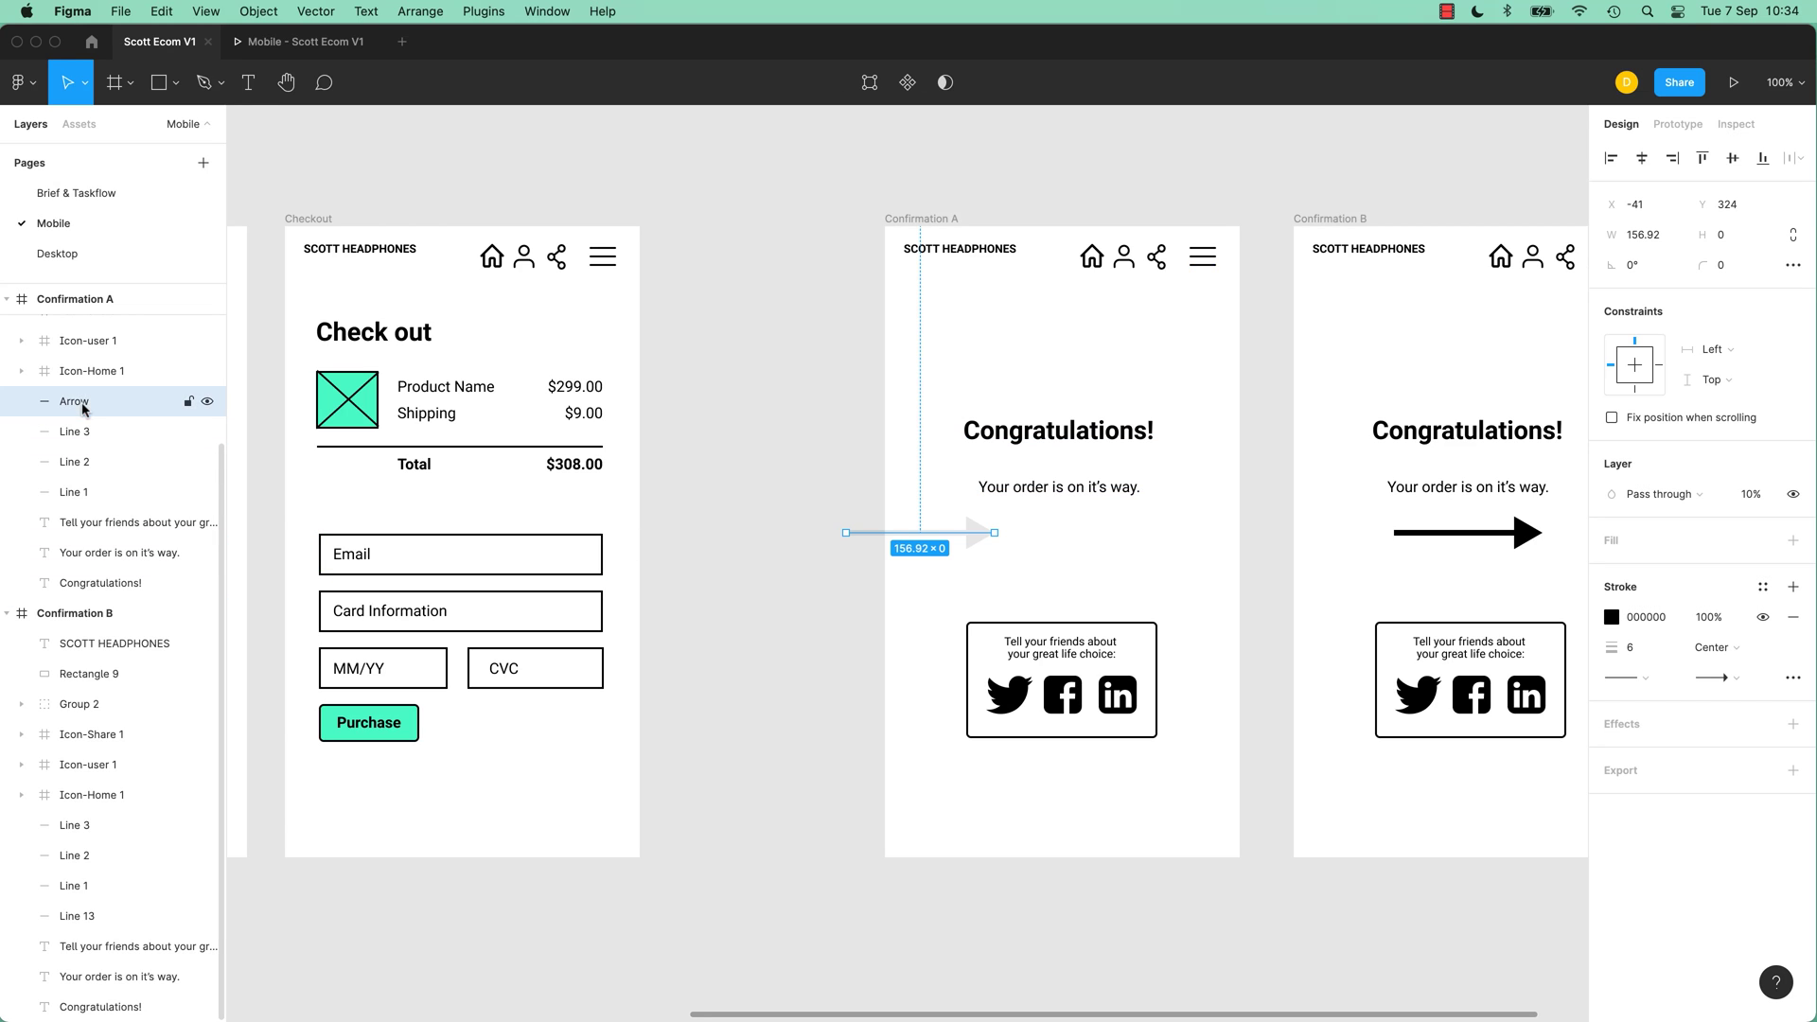
{"action": "double_click", "coordinate": [78, 915]}
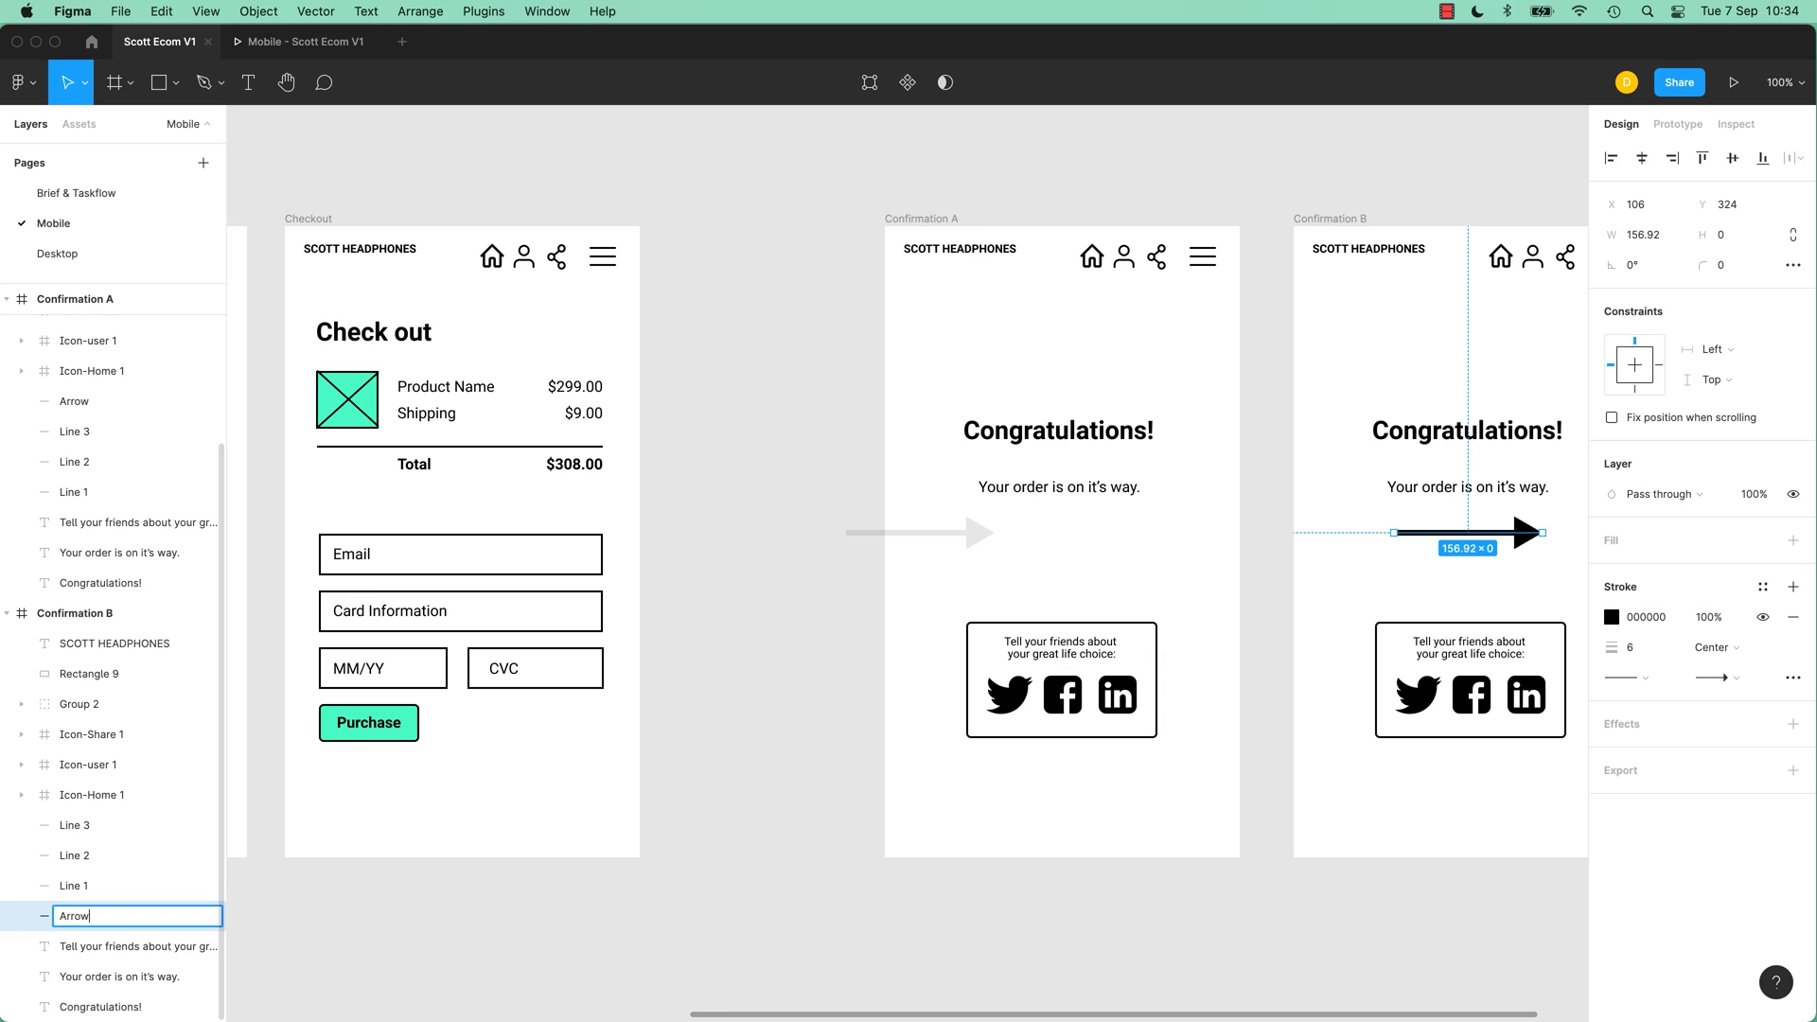
{"action": "key", "text": "Return"}
{"action": "left_click", "coordinate": [306, 44]}
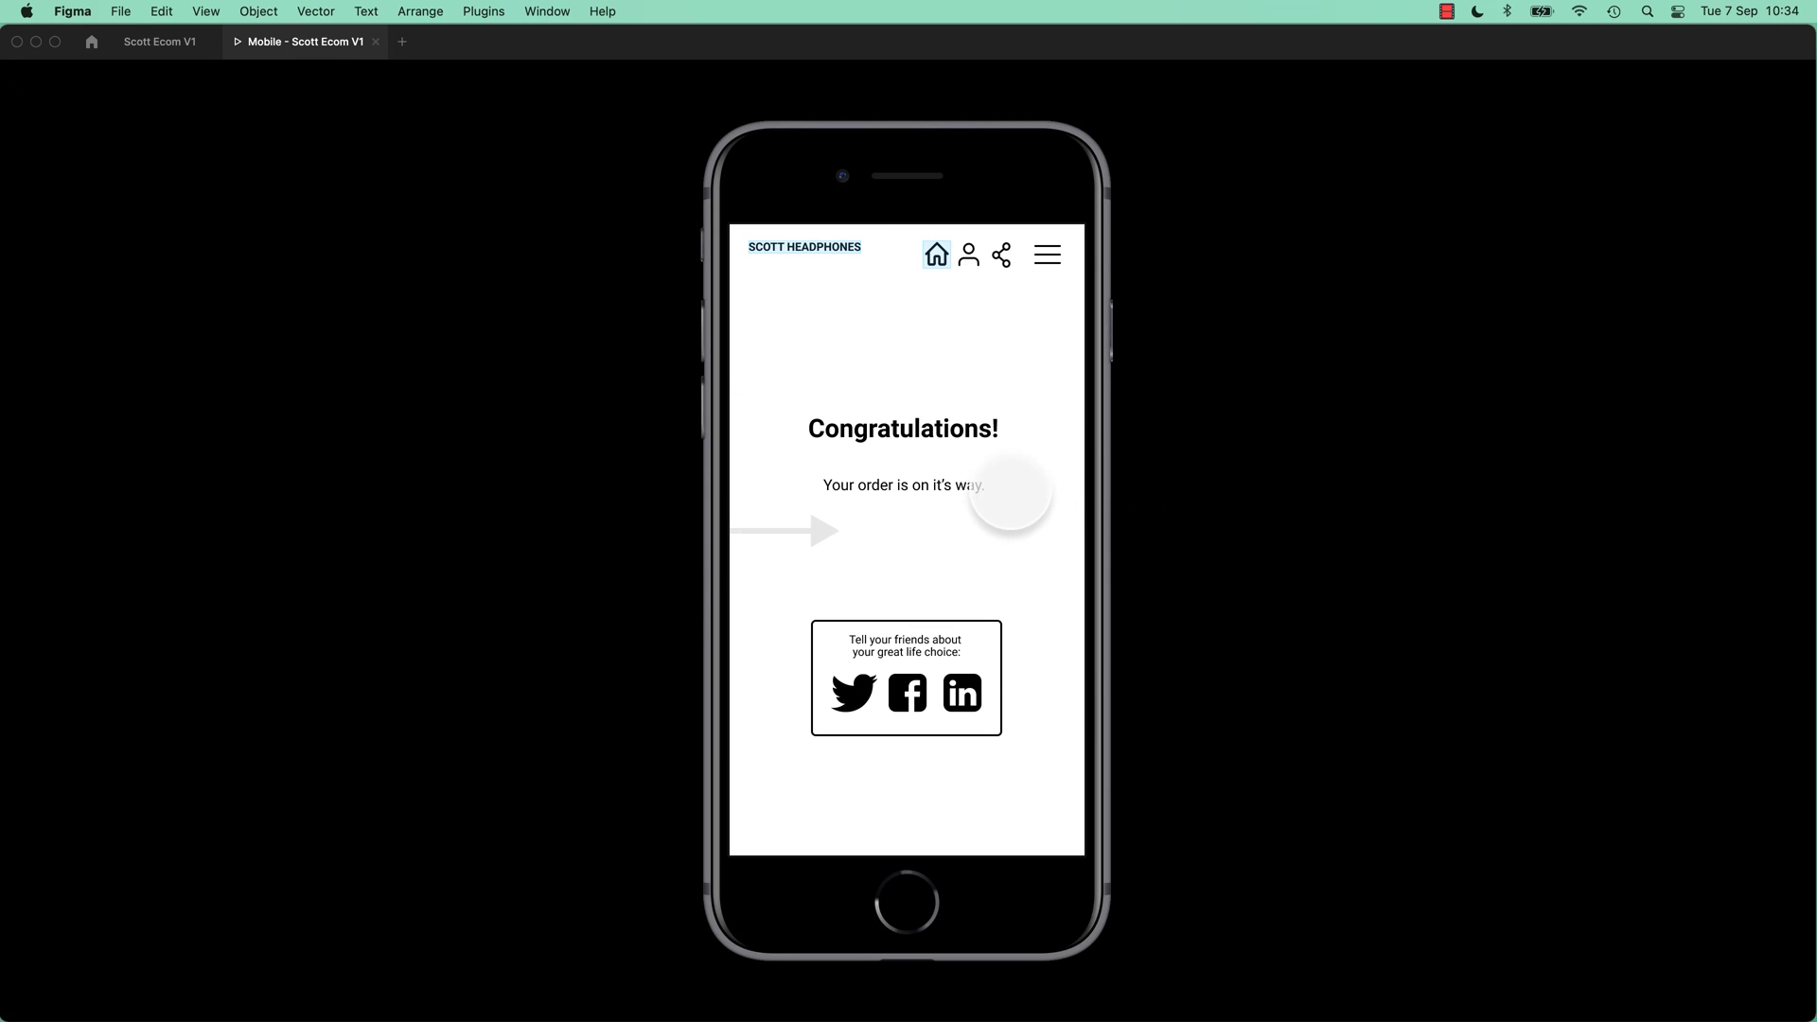
{"action": "left_click", "coordinate": [135, 44]}
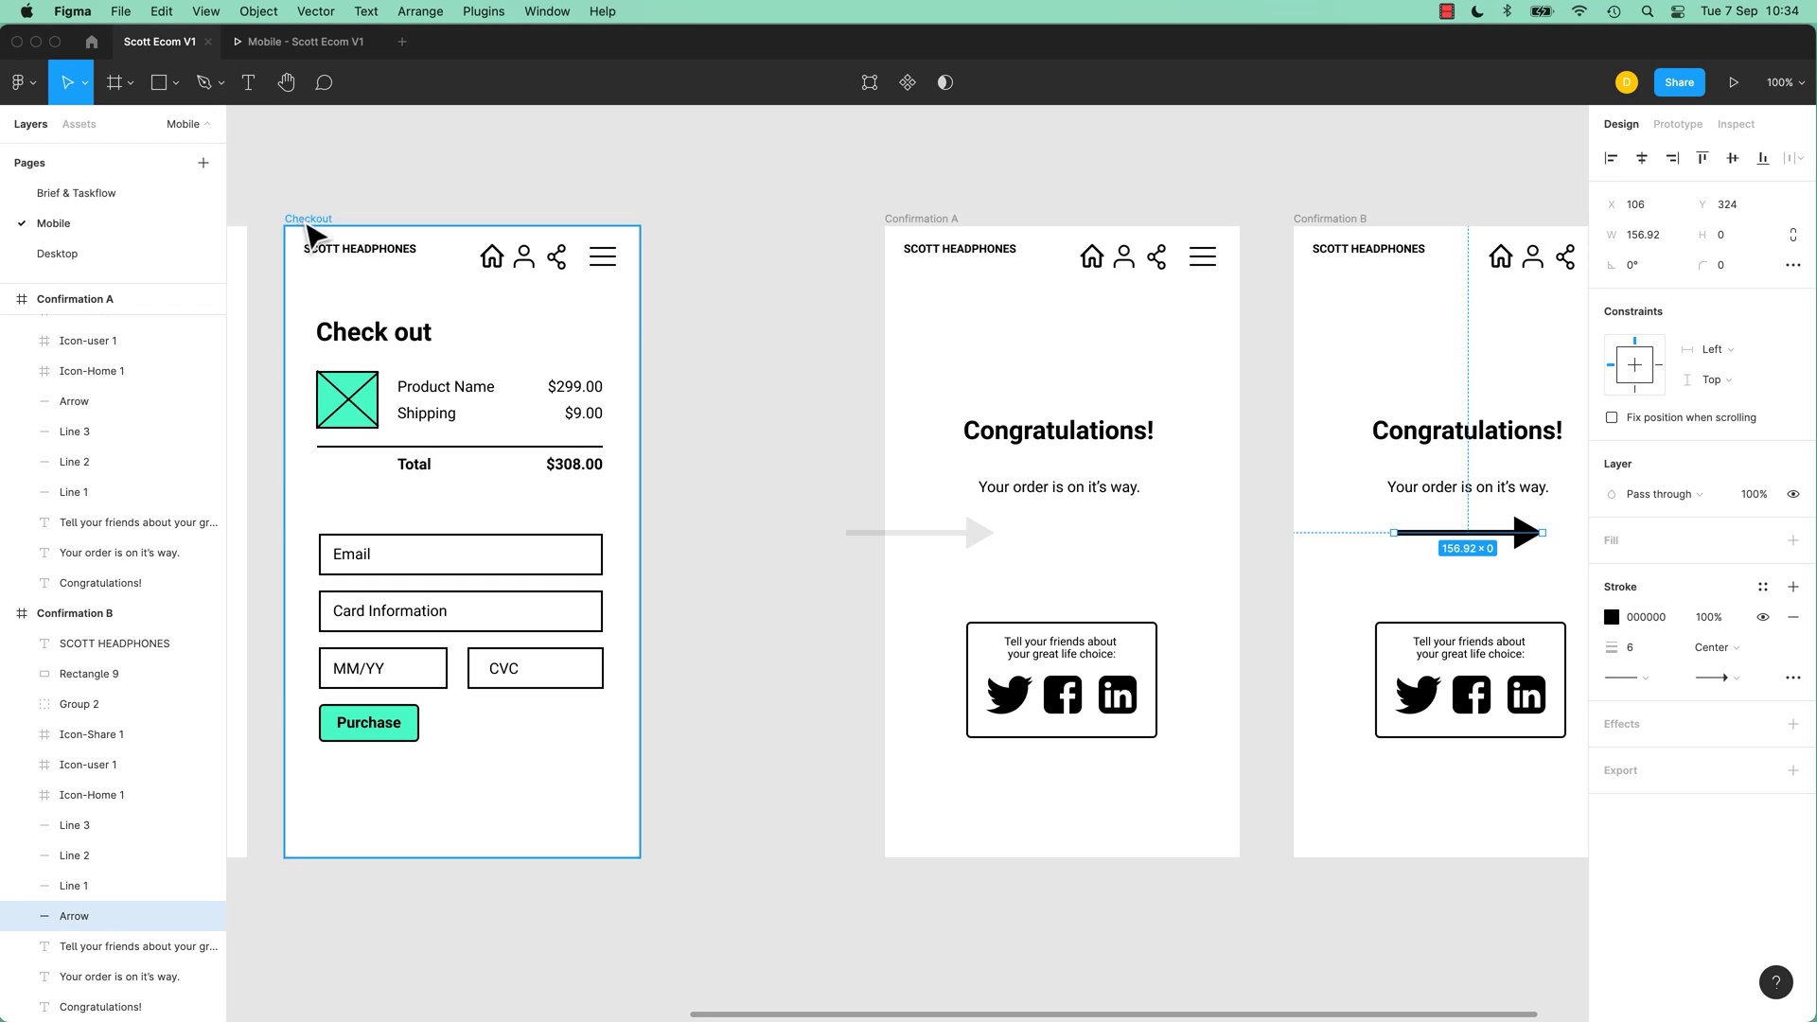
Step: Restore Confirmation A's arrow to 100% opacity
{"action": "left_click", "coordinate": [934, 535]}
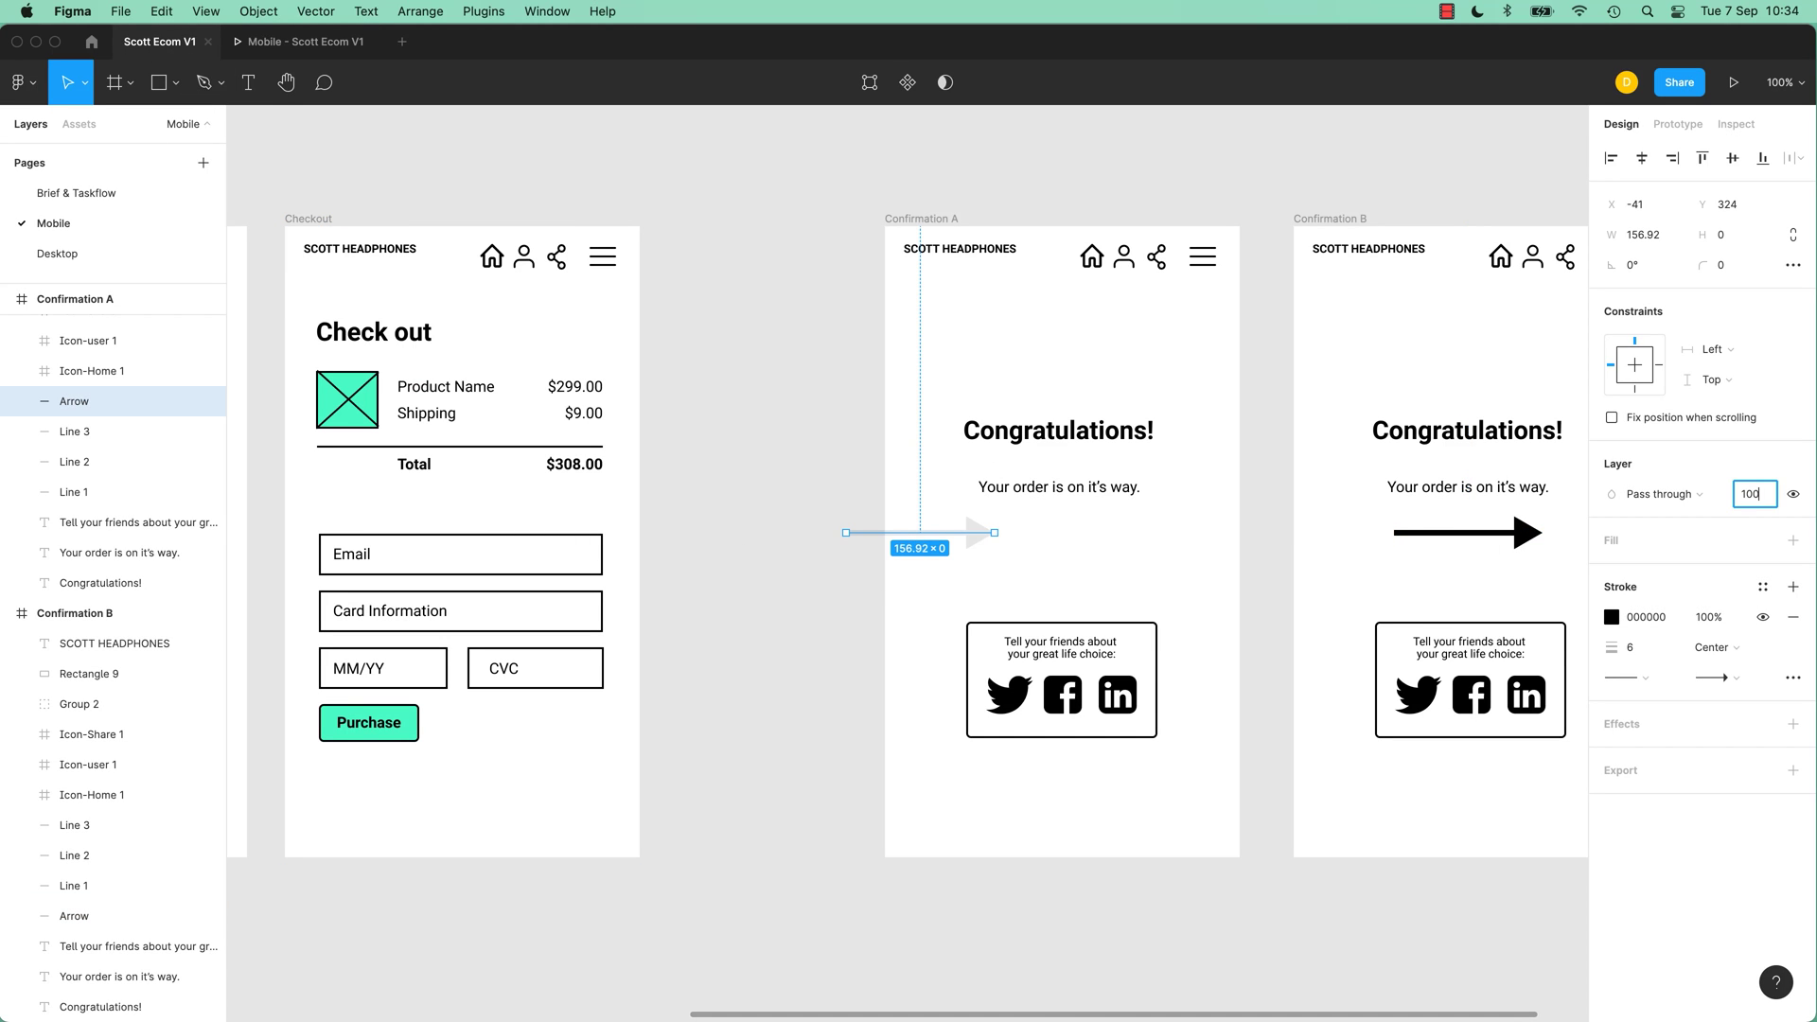
{"action": "key", "text": "Return"}
{"action": "left_click", "coordinate": [800, 621]}
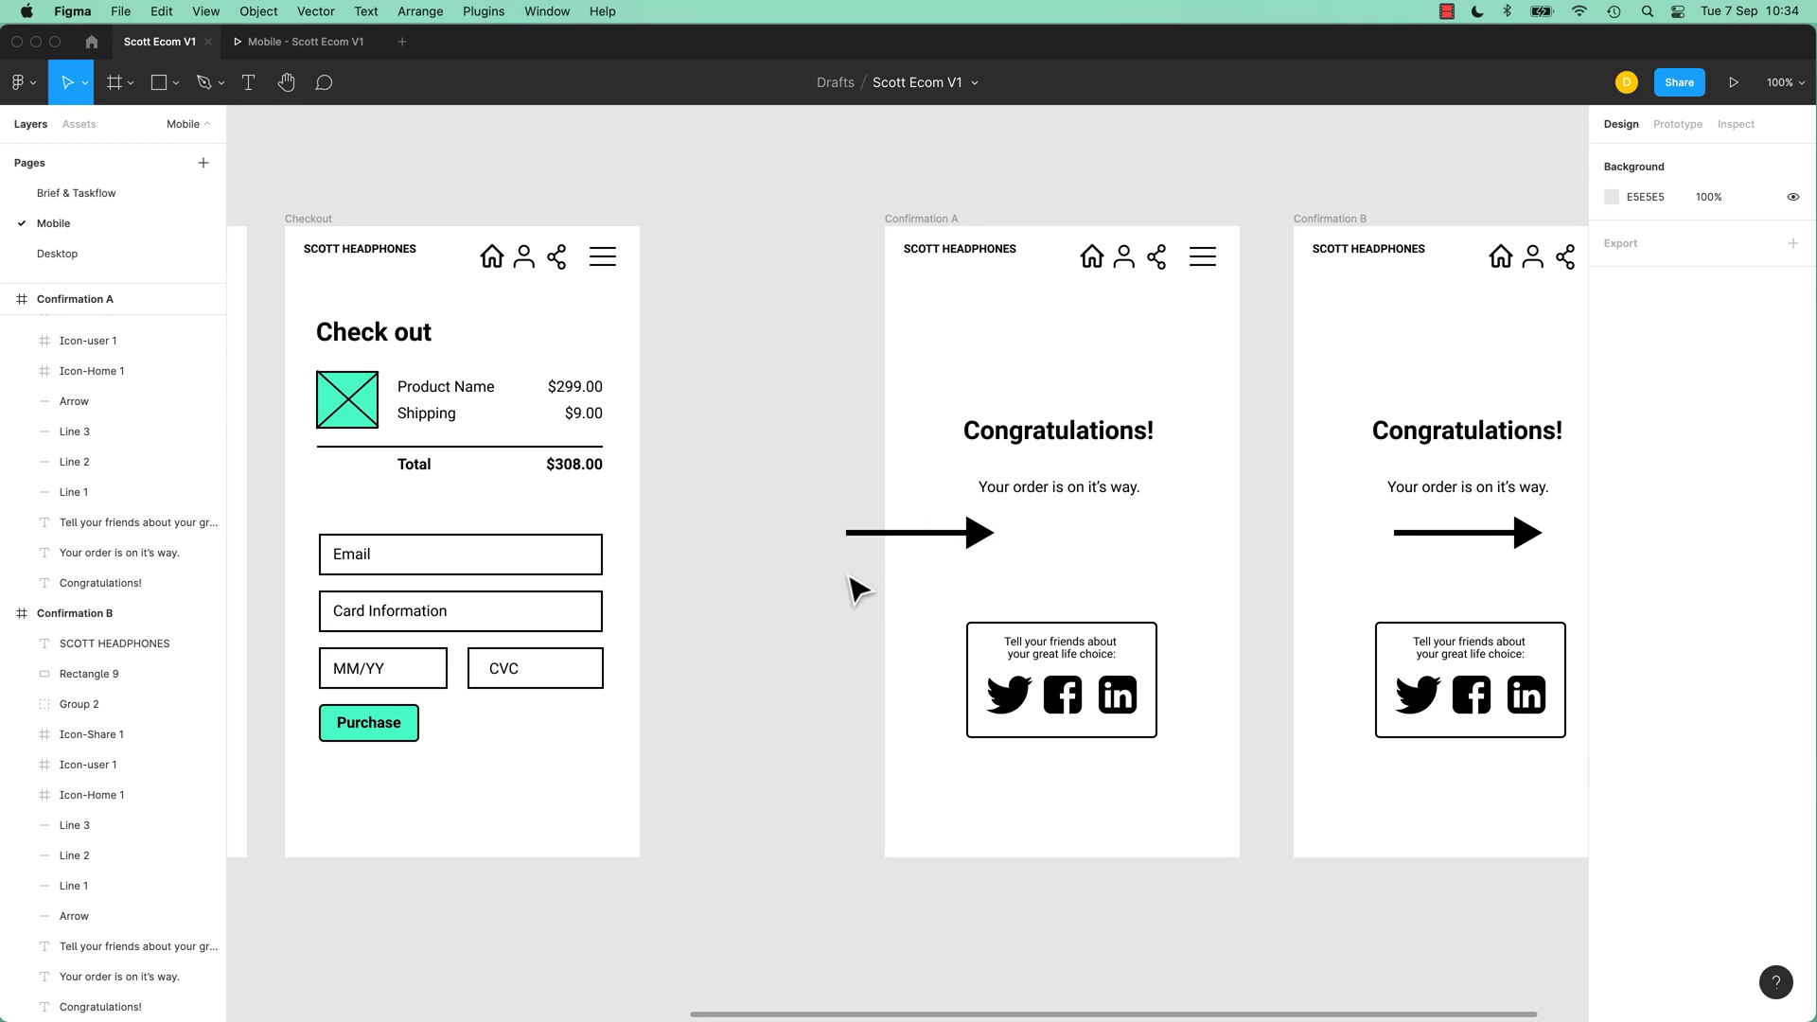
{"action": "left_click", "coordinate": [327, 233]}
{"action": "left_click", "coordinate": [1733, 82]}
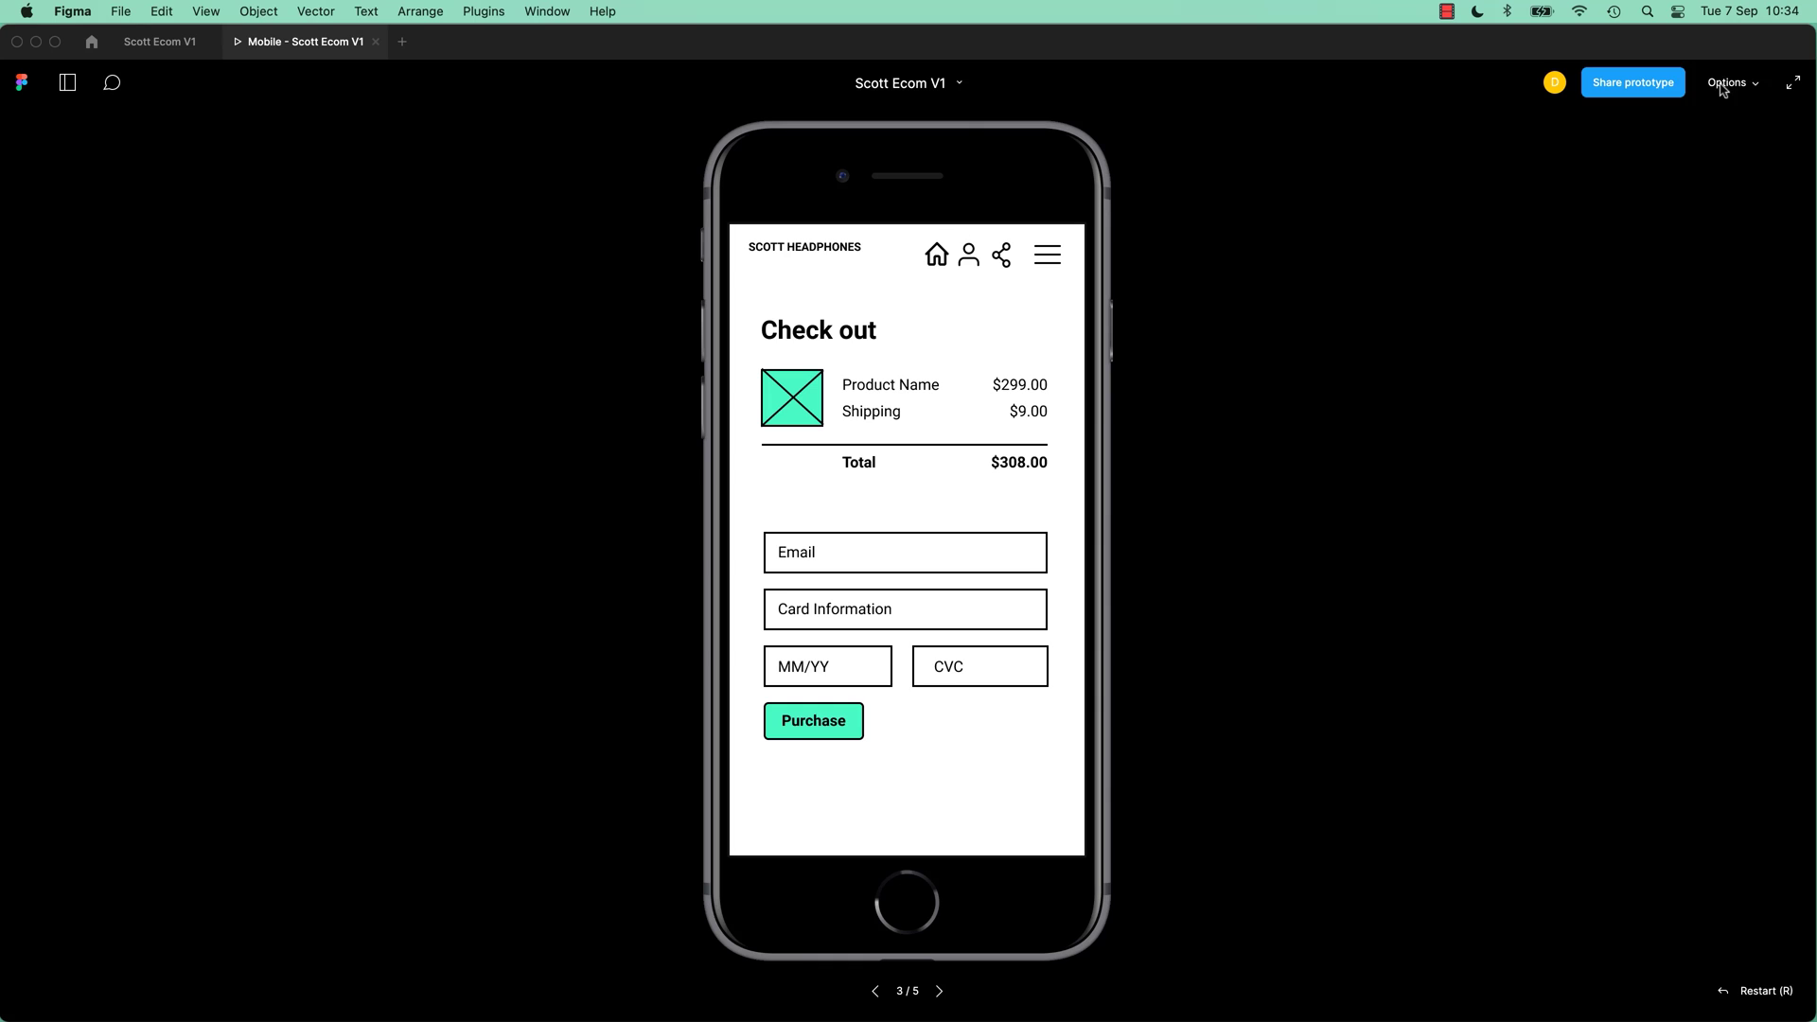
{"action": "left_click", "coordinate": [831, 722]}
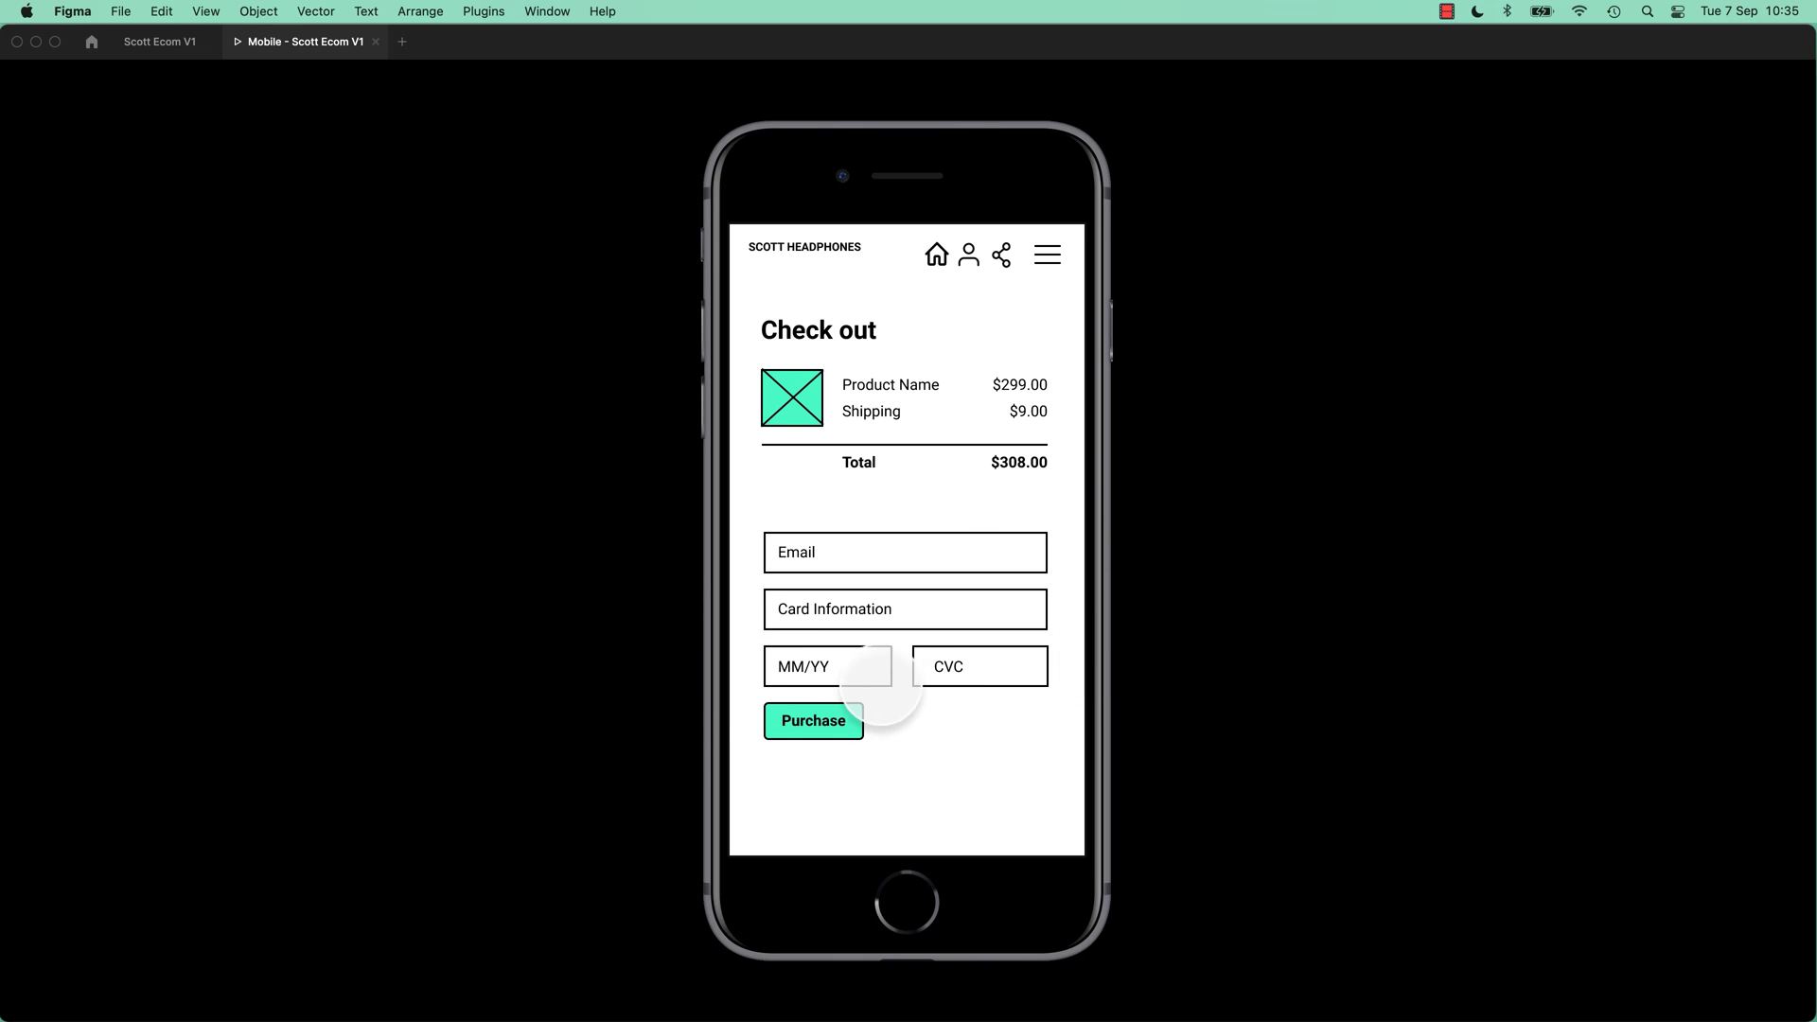
{"action": "left_click", "coordinate": [833, 721]}
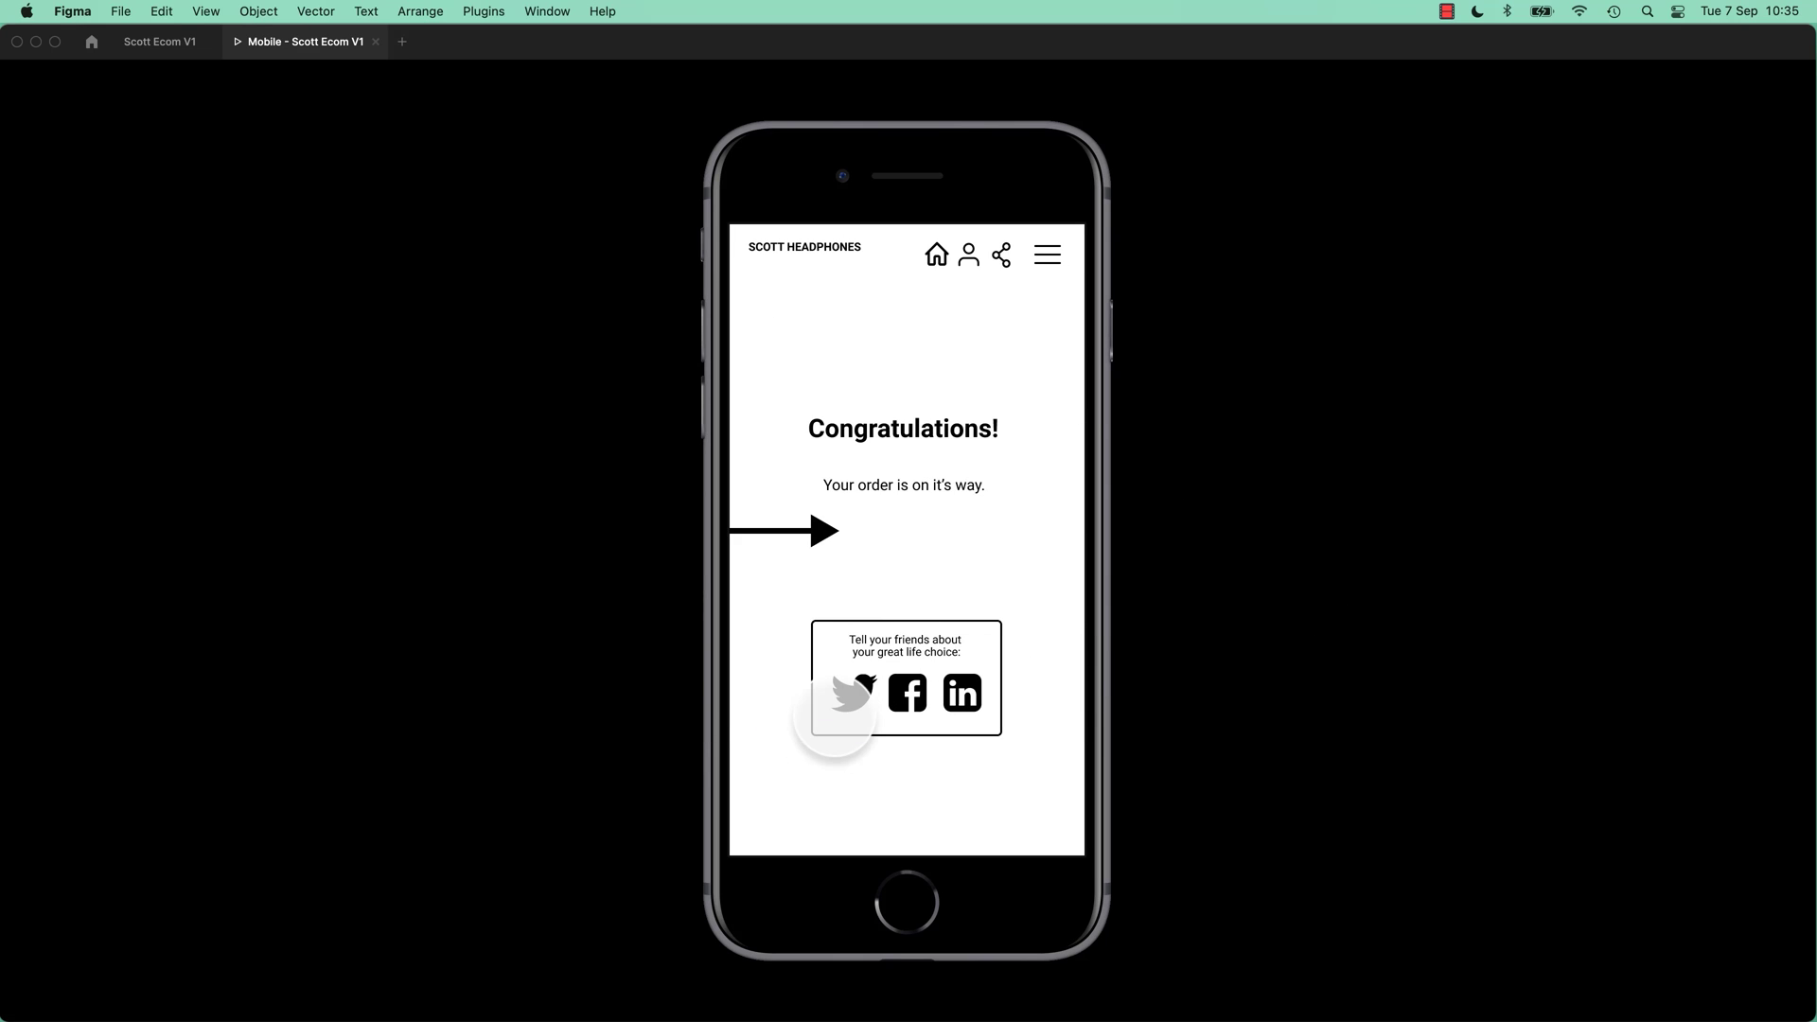
{"action": "left_click", "coordinate": [175, 42]}
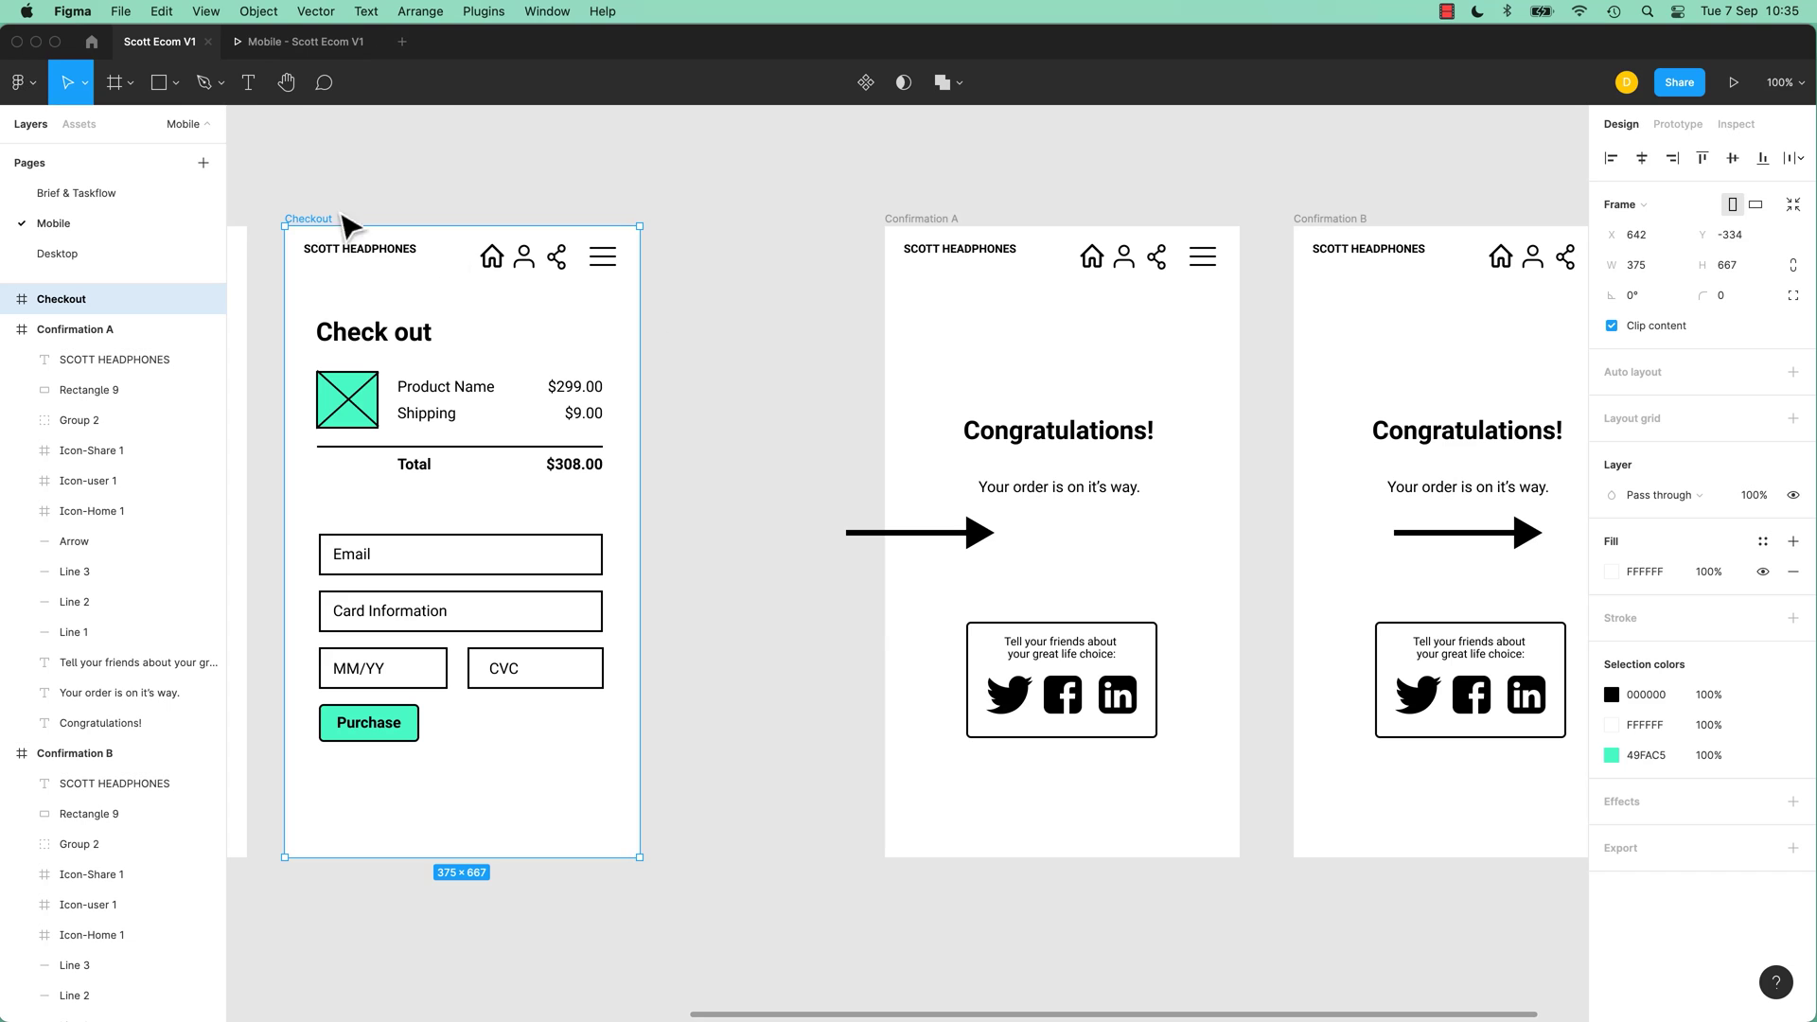
Step: Change the Purchase to Confirmation A transition from Move in to Instant
{"action": "left_click", "coordinate": [1679, 126]}
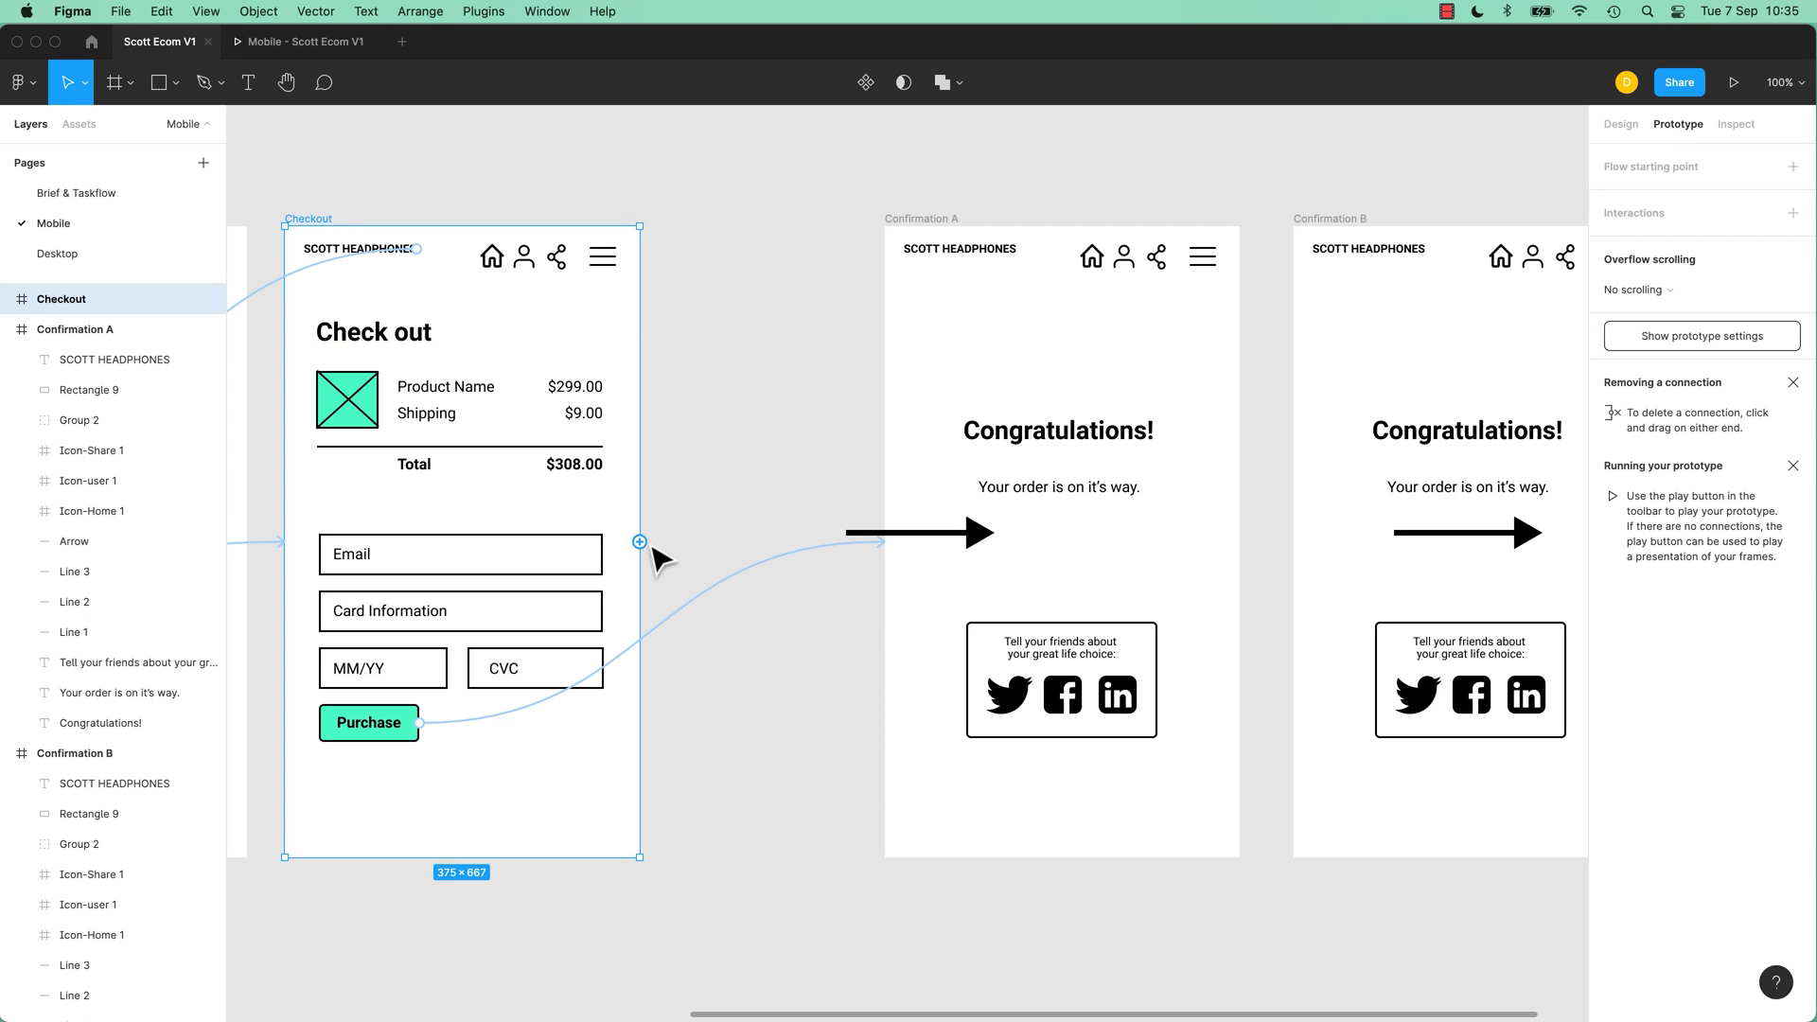
{"action": "left_click", "coordinate": [426, 725]}
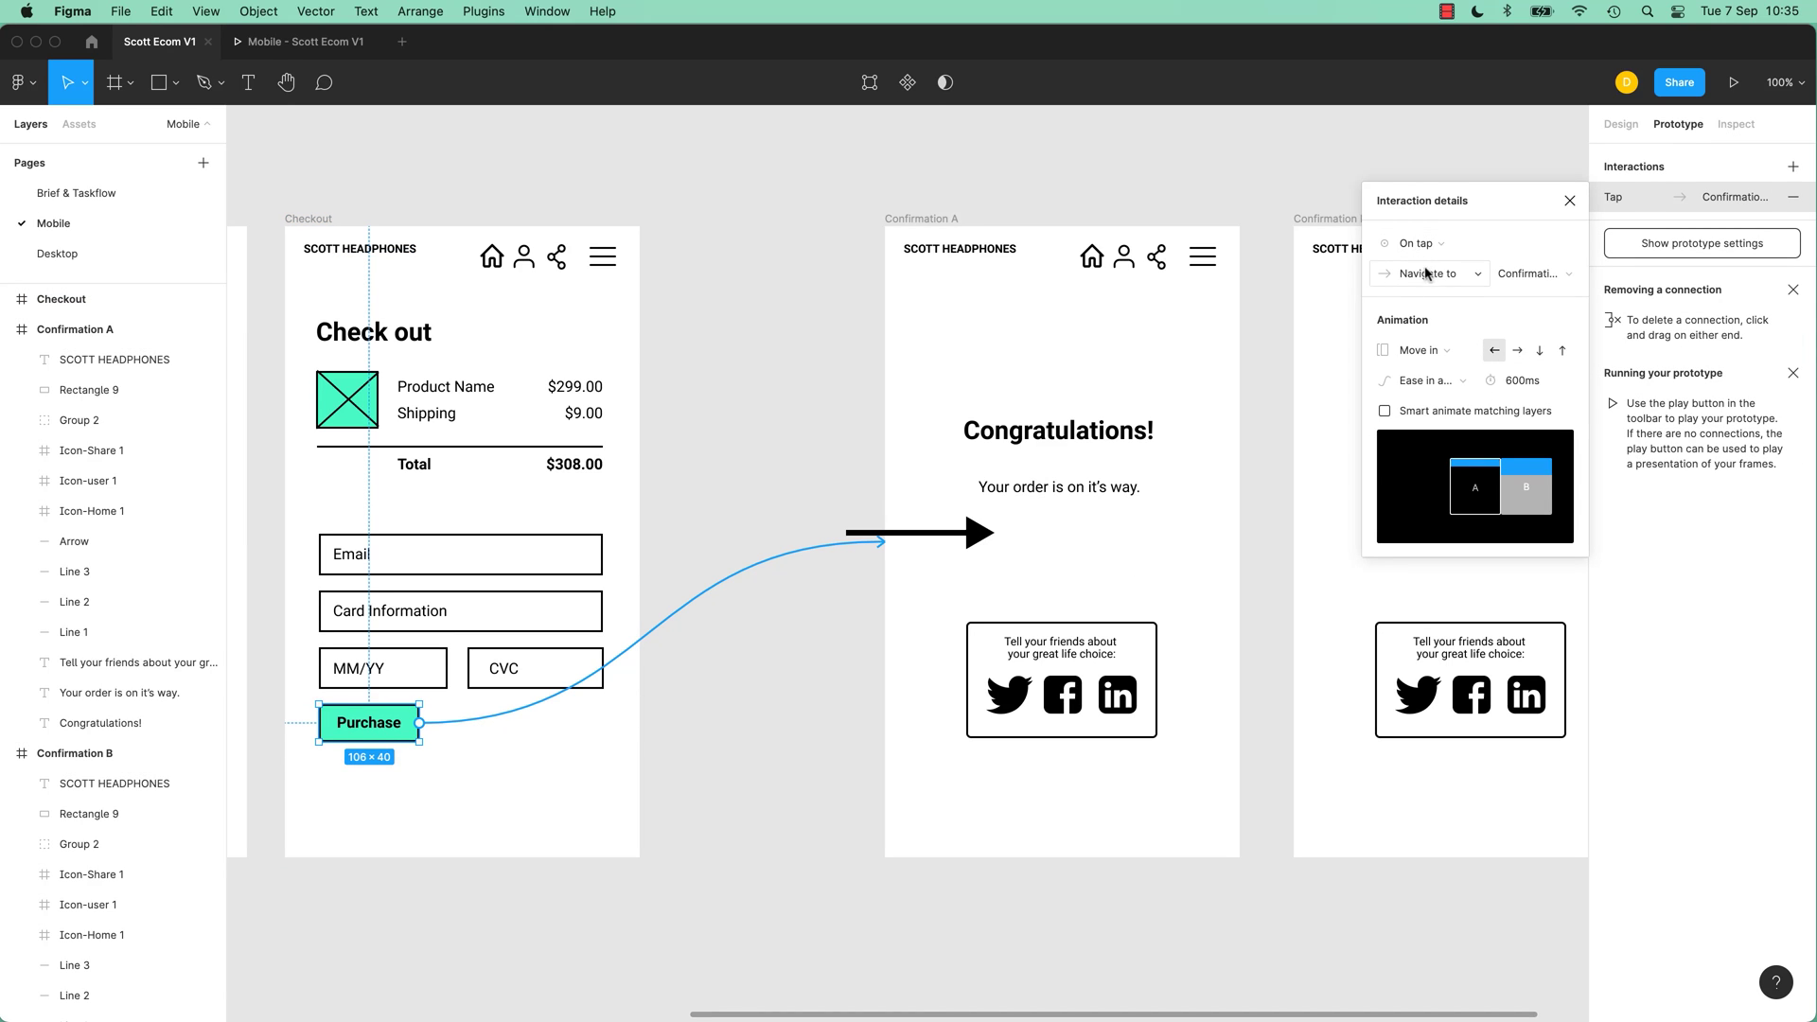
{"action": "left_click", "coordinate": [1447, 351]}
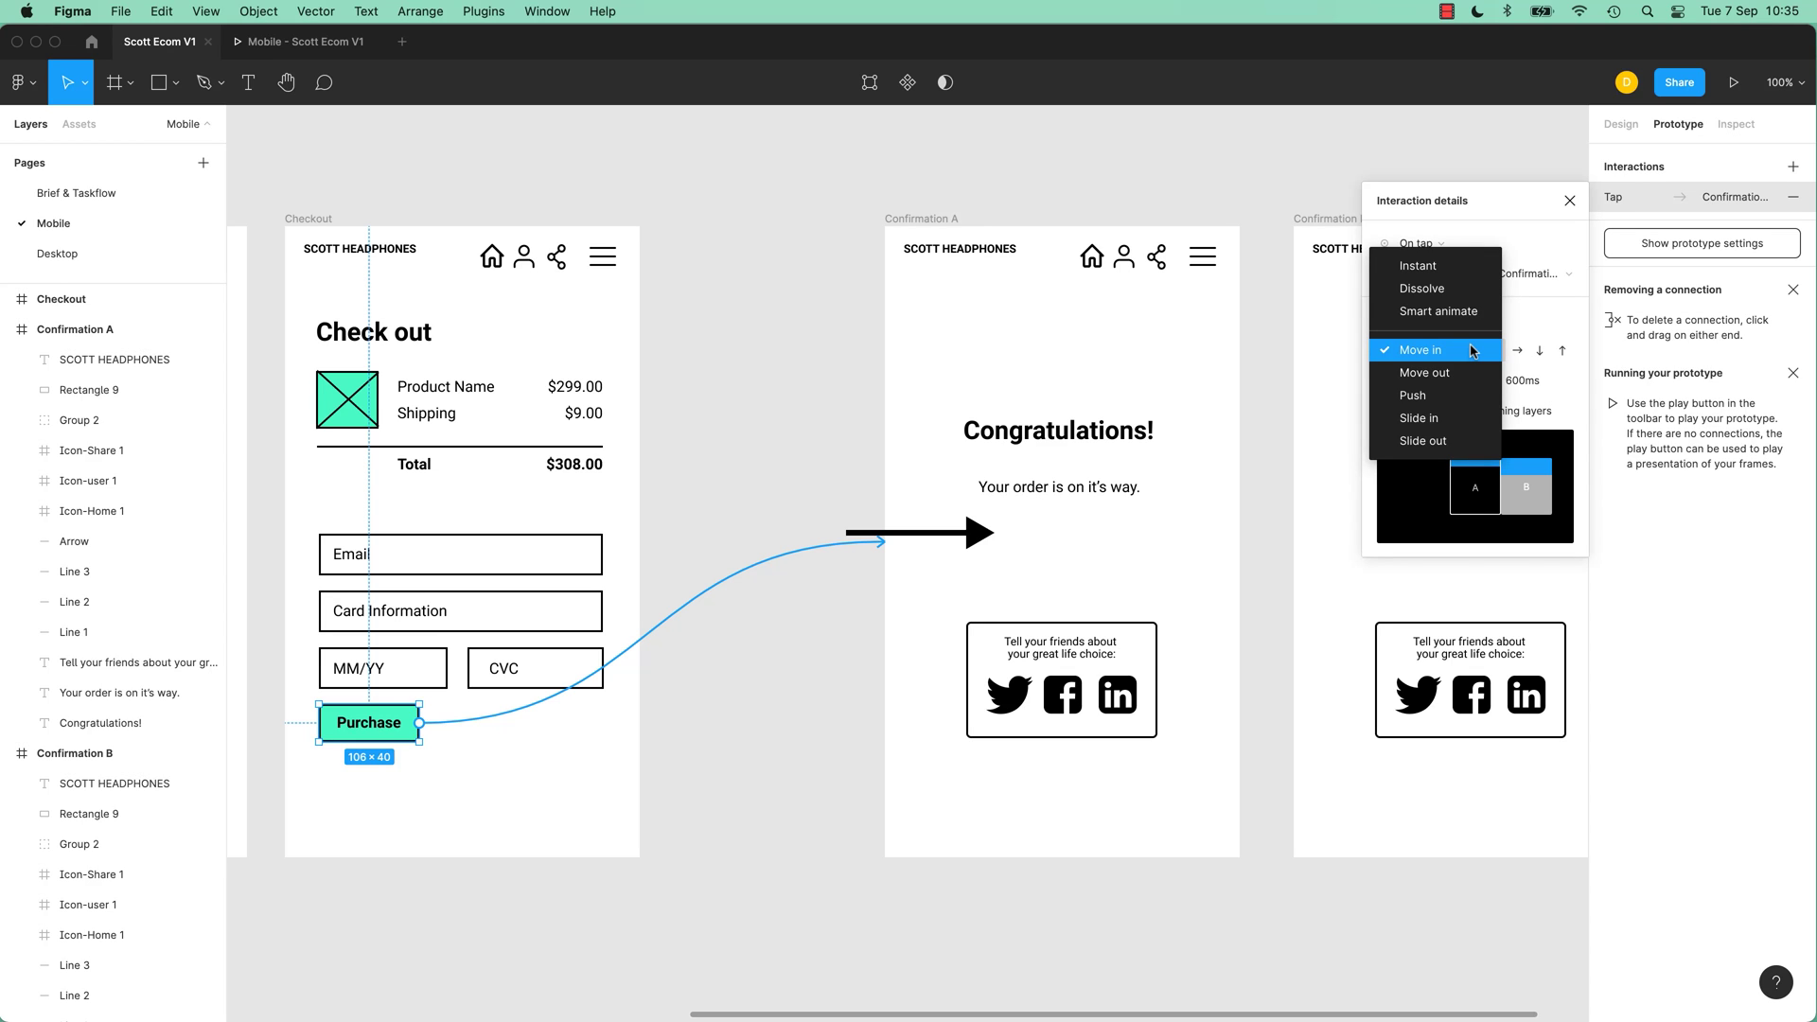
{"action": "left_click", "coordinate": [1441, 272]}
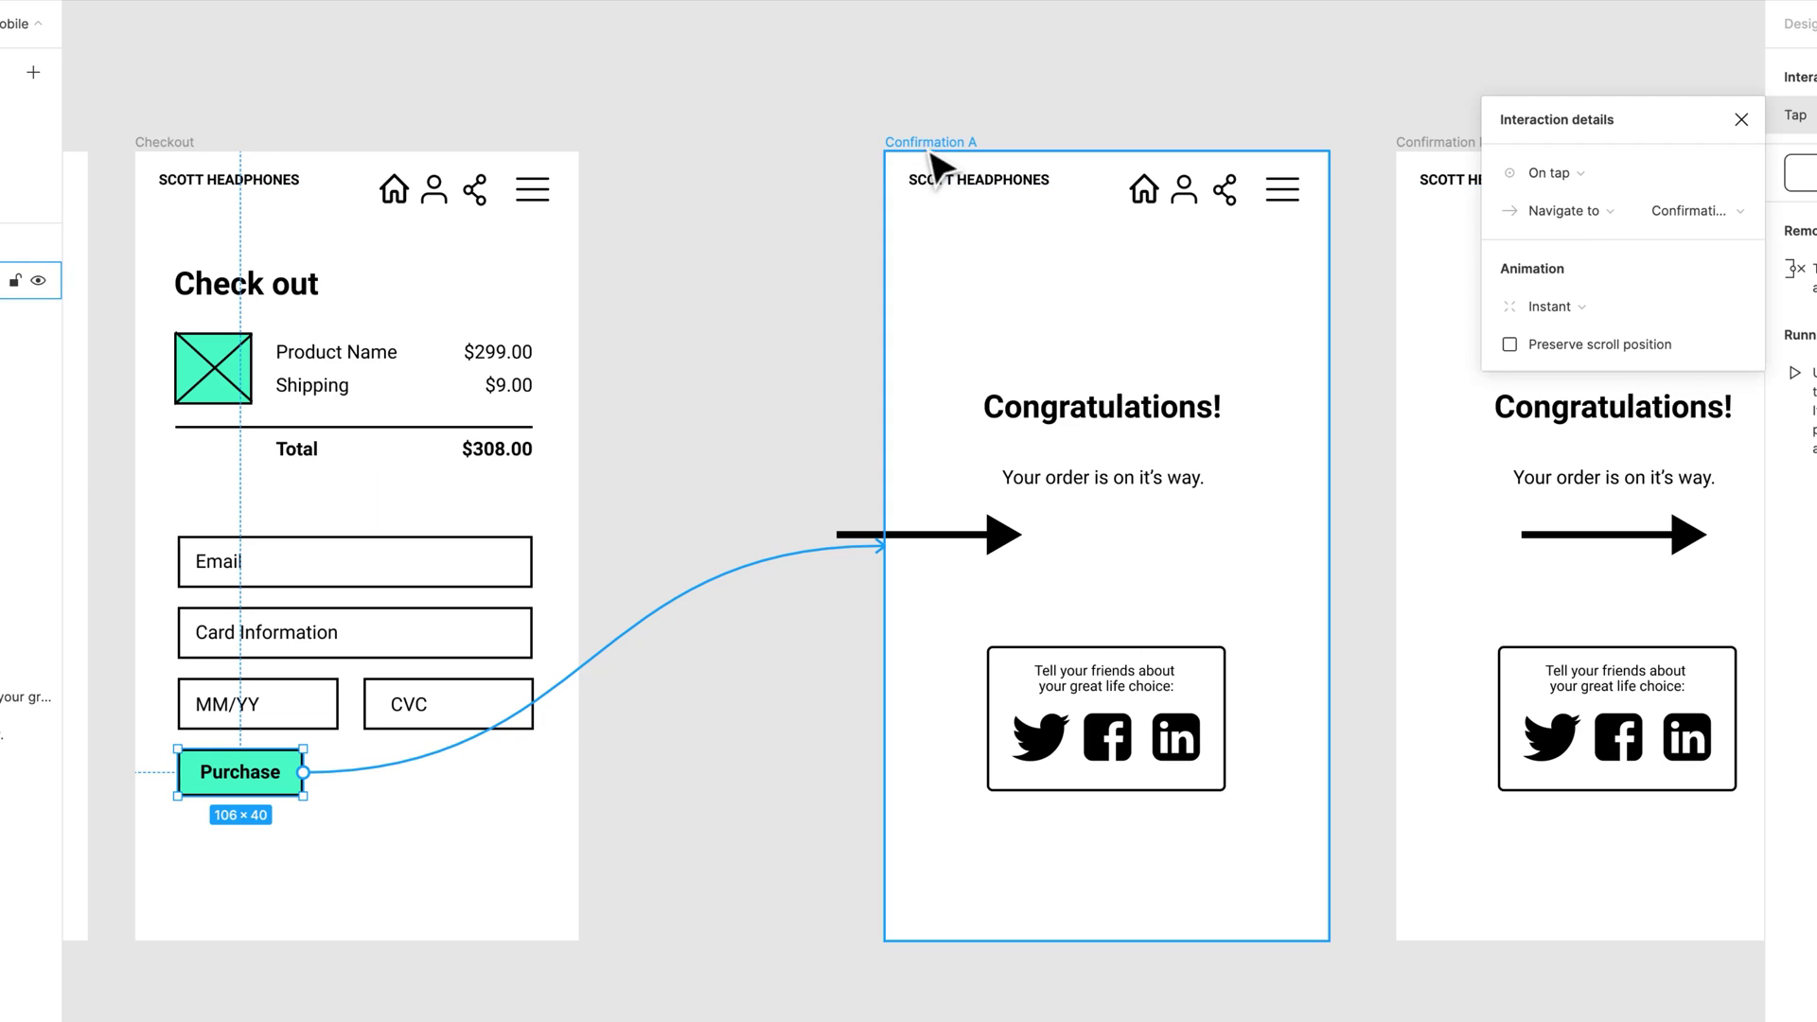
{"action": "left_click", "coordinate": [931, 153]}
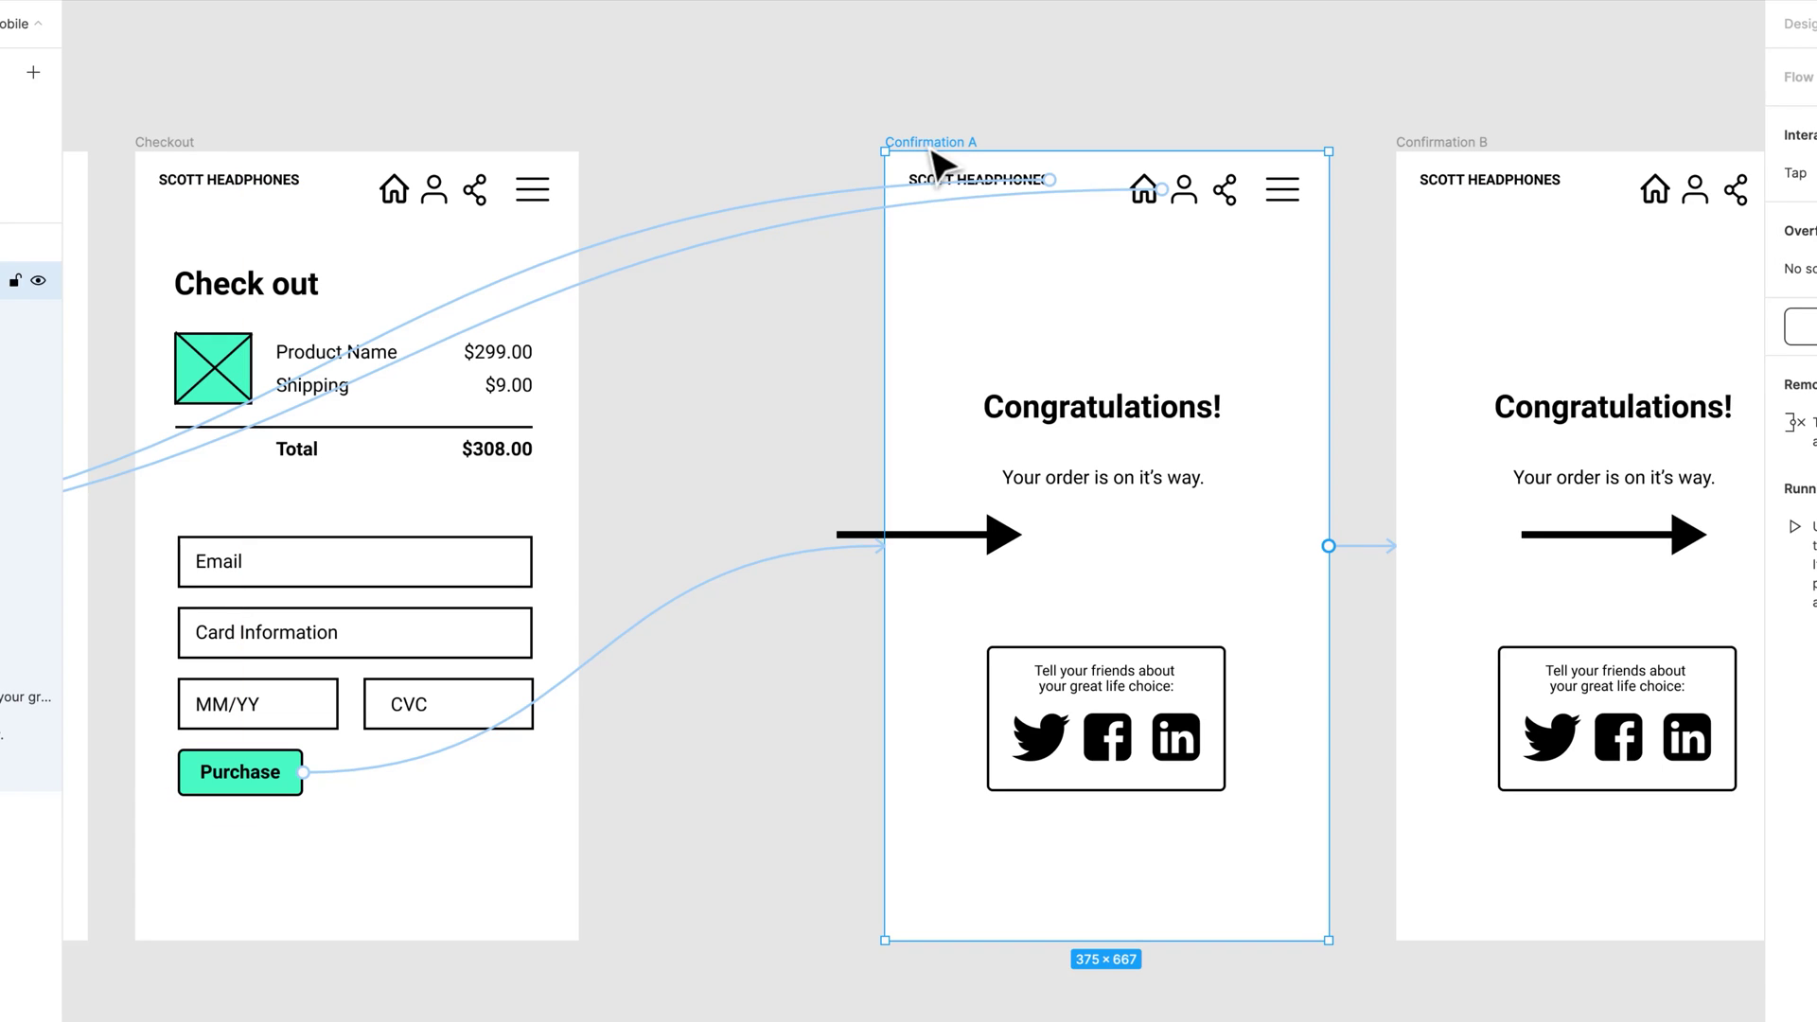
Step: Drag the Arrow off Confirmation A's left edge, then nest its layer back inside the frame
{"action": "left_click", "coordinate": [1798, 27]}
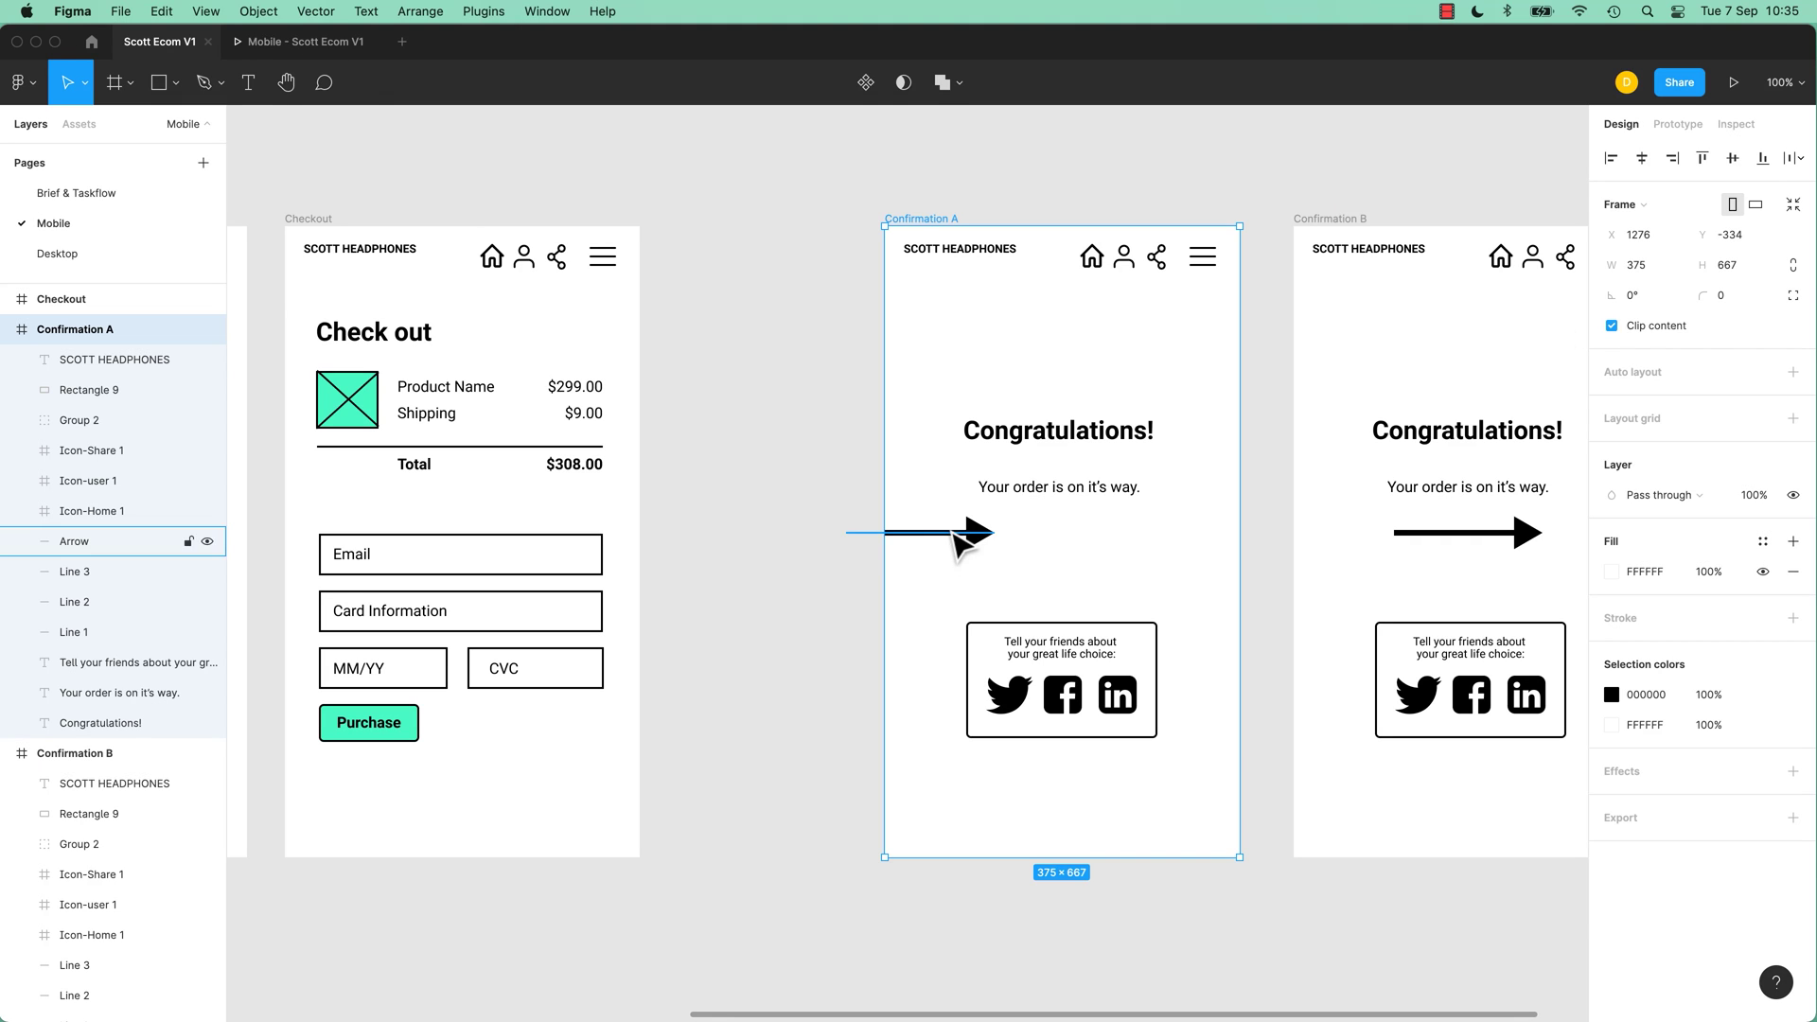
{"action": "left_click_drag", "start_coordinate": [967, 535], "coordinate": [851, 544]}
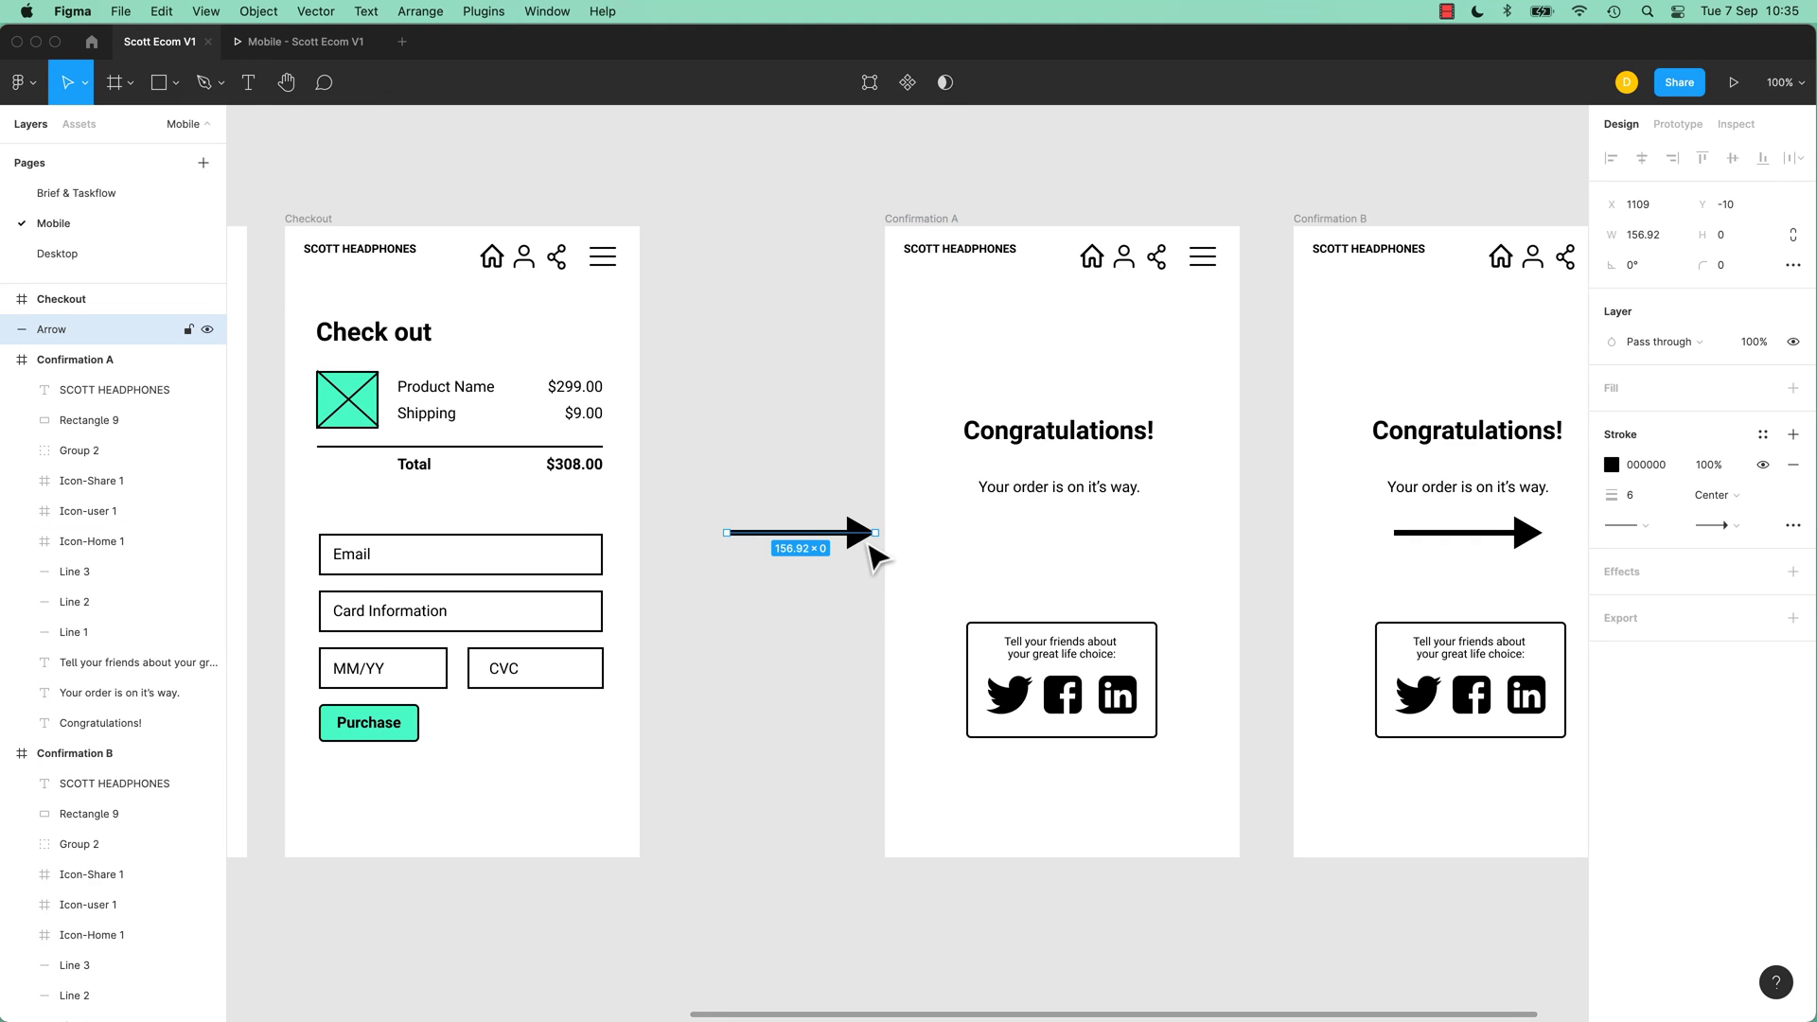
{"action": "left_click_drag", "start_coordinate": [65, 359], "coordinate": [72, 379]}
Step: Replay the Checkout-to-Purchase flow in the prototype preview, then return to the Scott Ecom V1 editor
{"action": "left_click", "coordinate": [307, 43]}
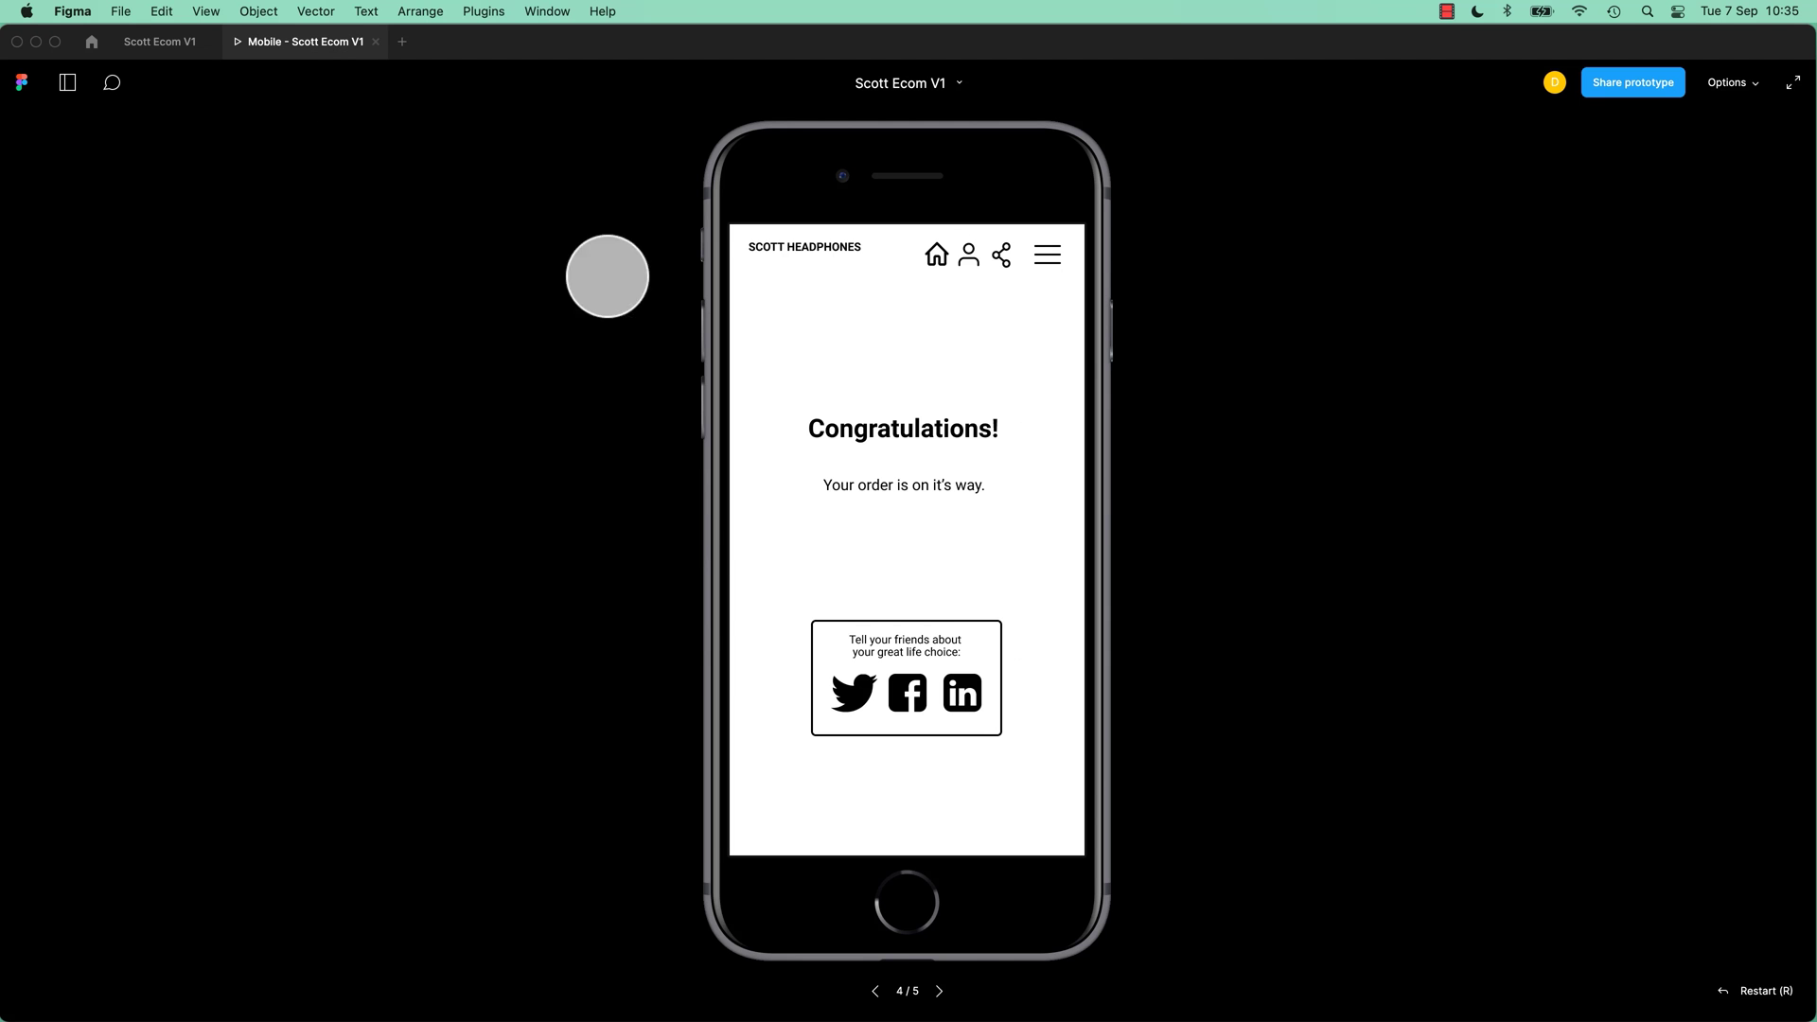
{"action": "key", "text": "Left"}
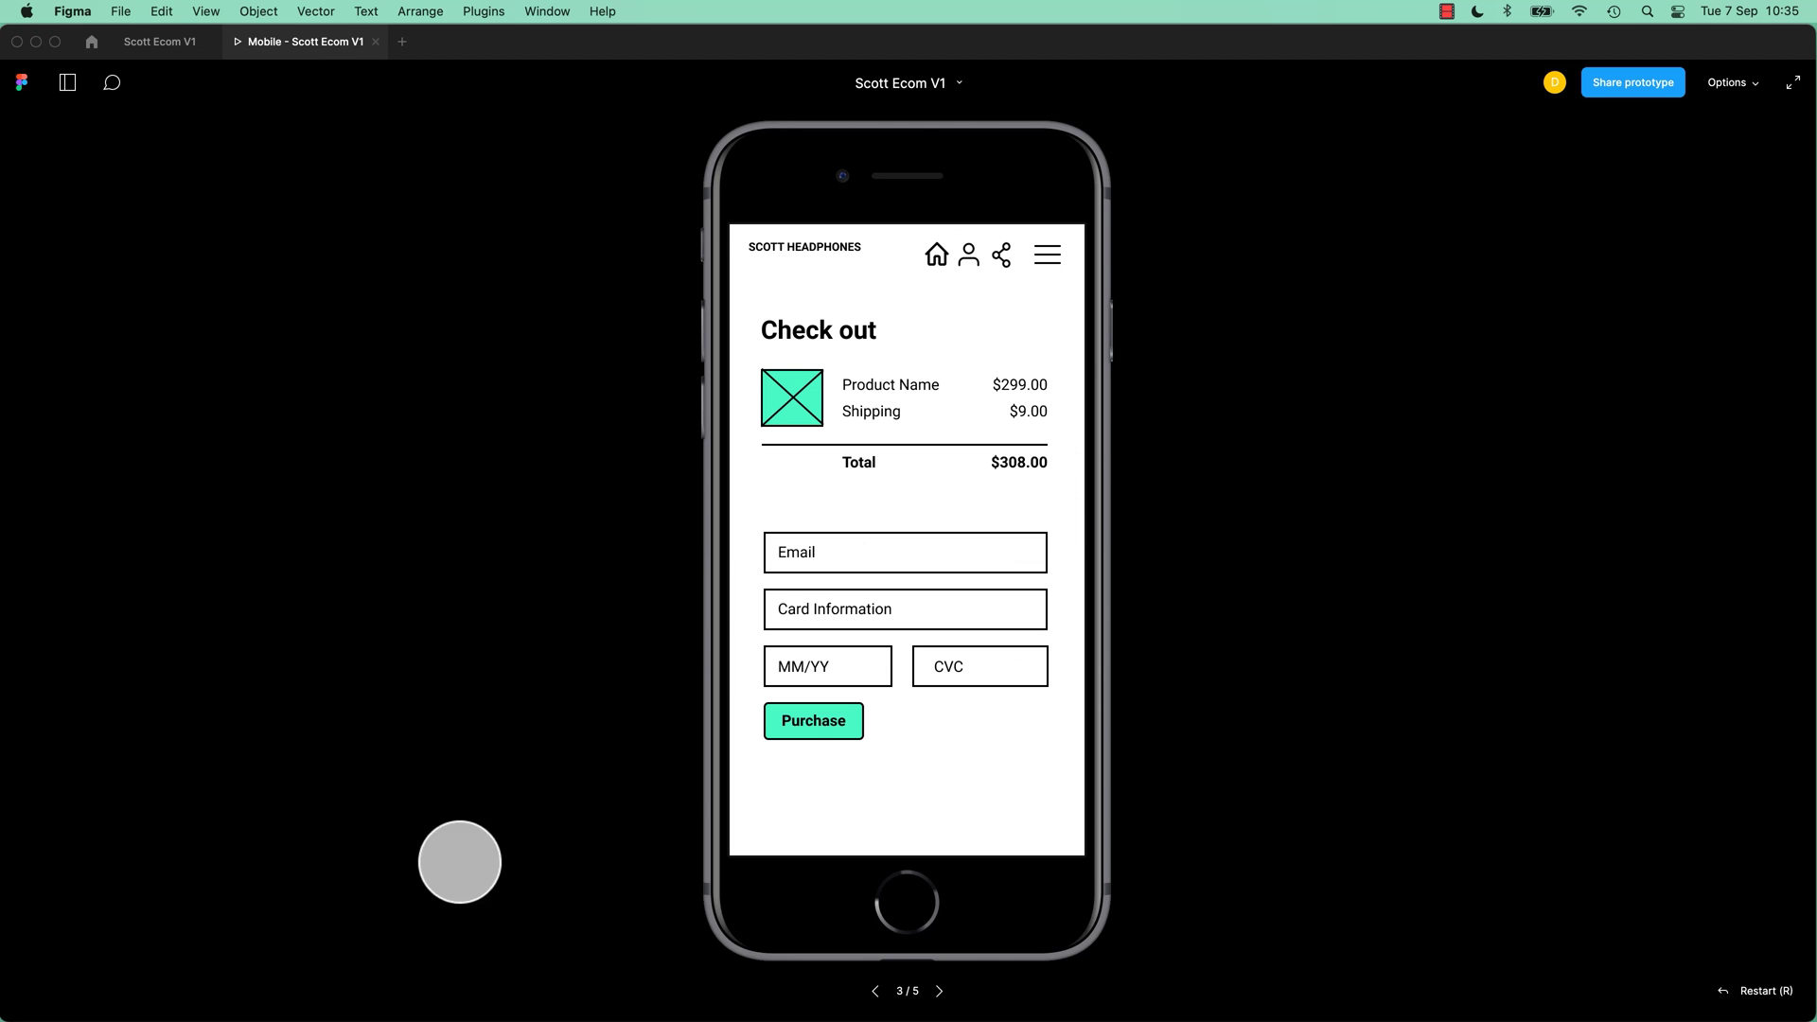
{"action": "left_click", "coordinate": [838, 723]}
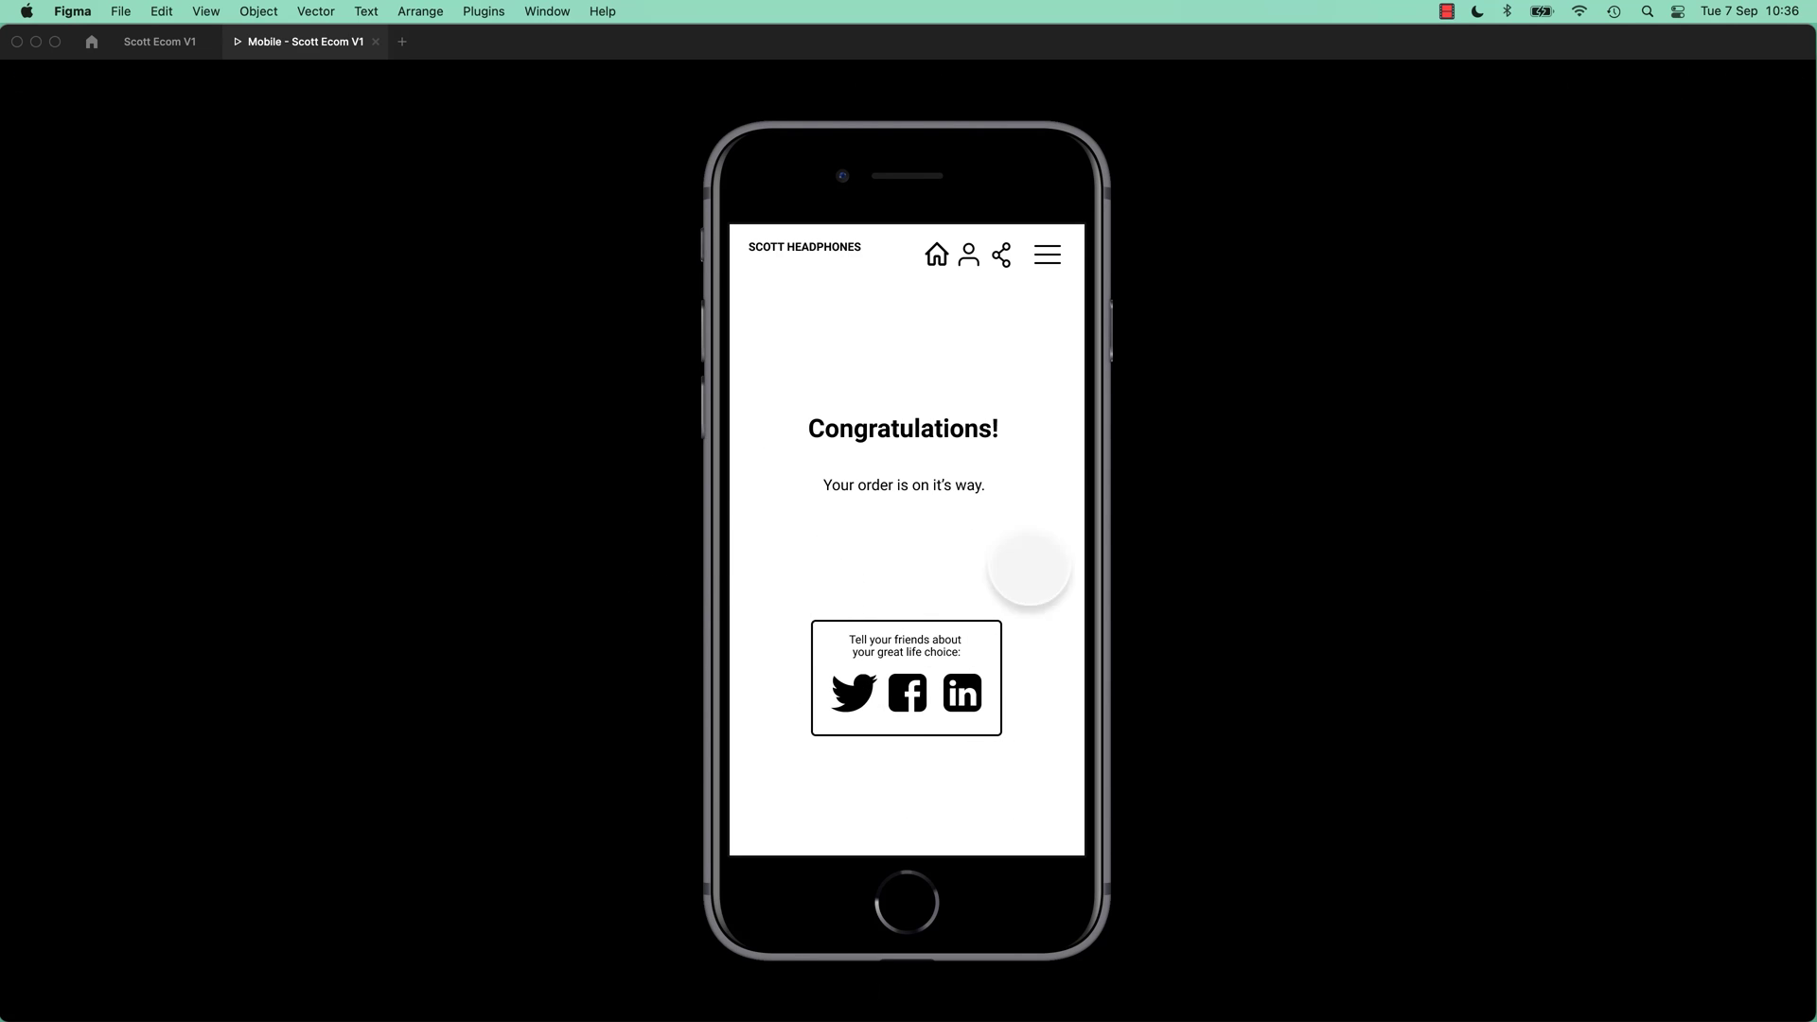
{"action": "left_click", "coordinate": [160, 42]}
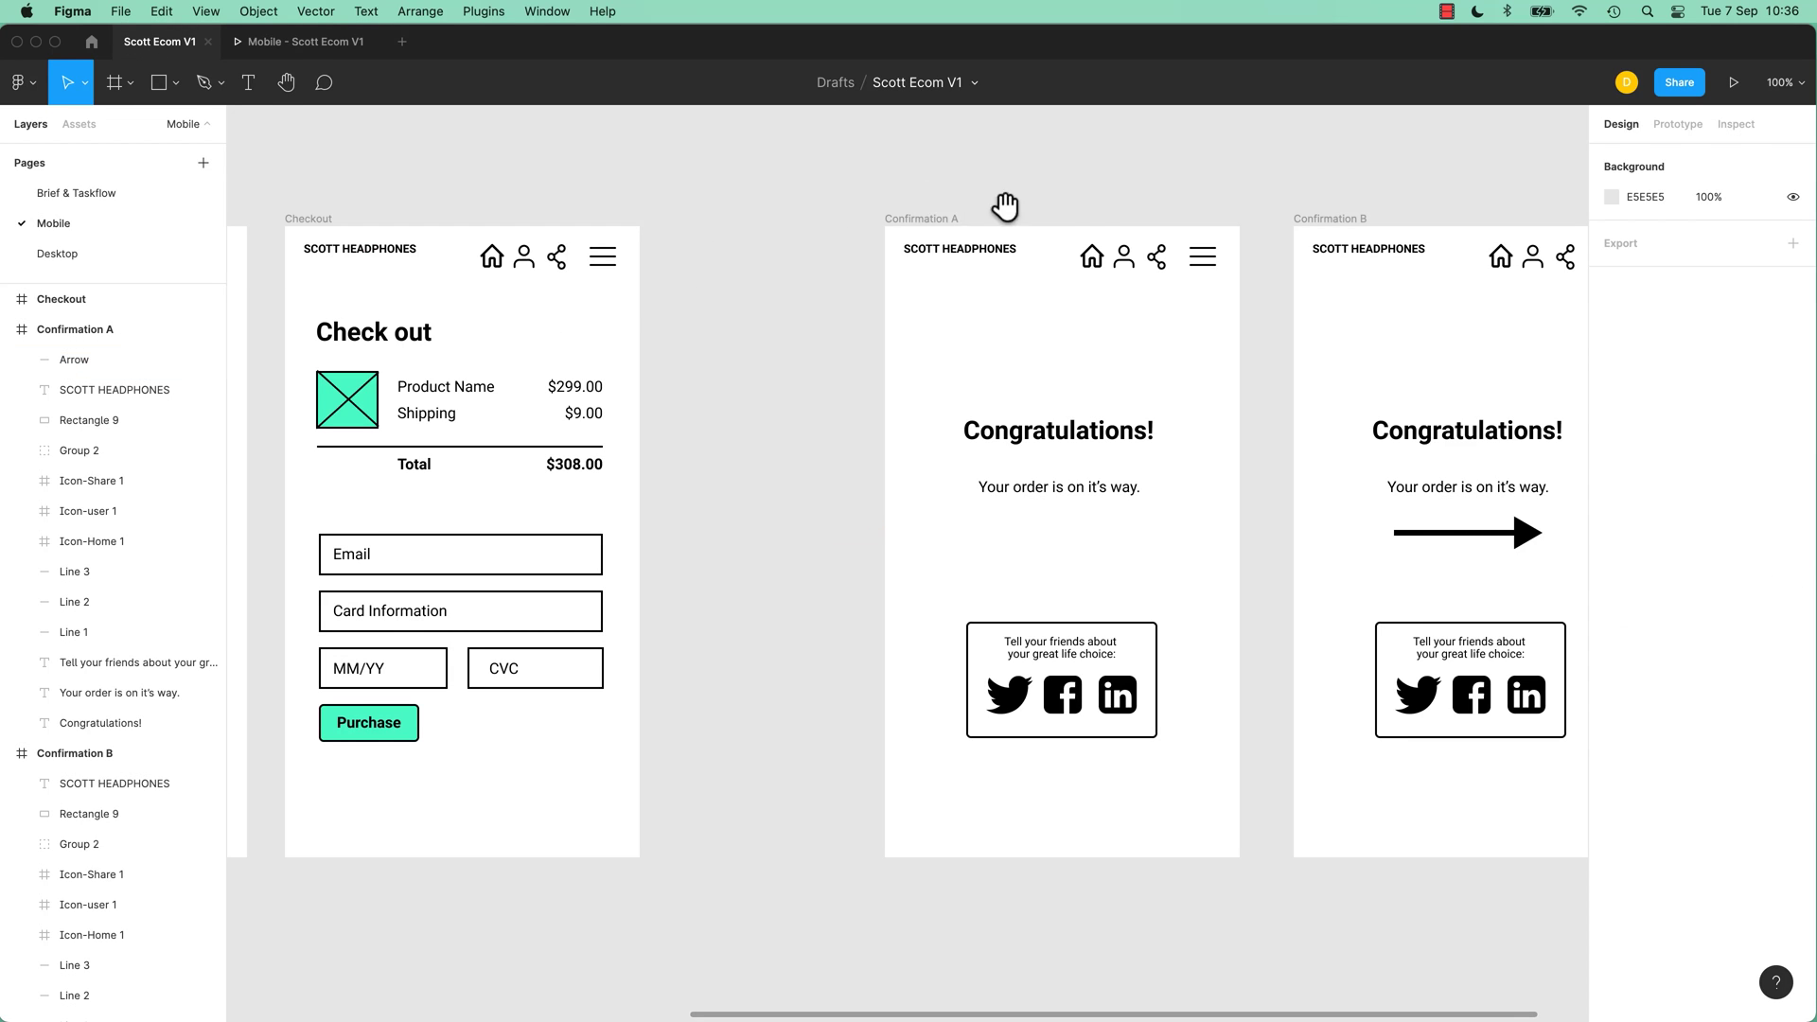
Step: Change Confirmation A's trigger from On tap to After delay with a 1ms delay
{"action": "scroll", "coordinate": [1005, 205], "scroll_direction": "right", "scroll_amount": 5}
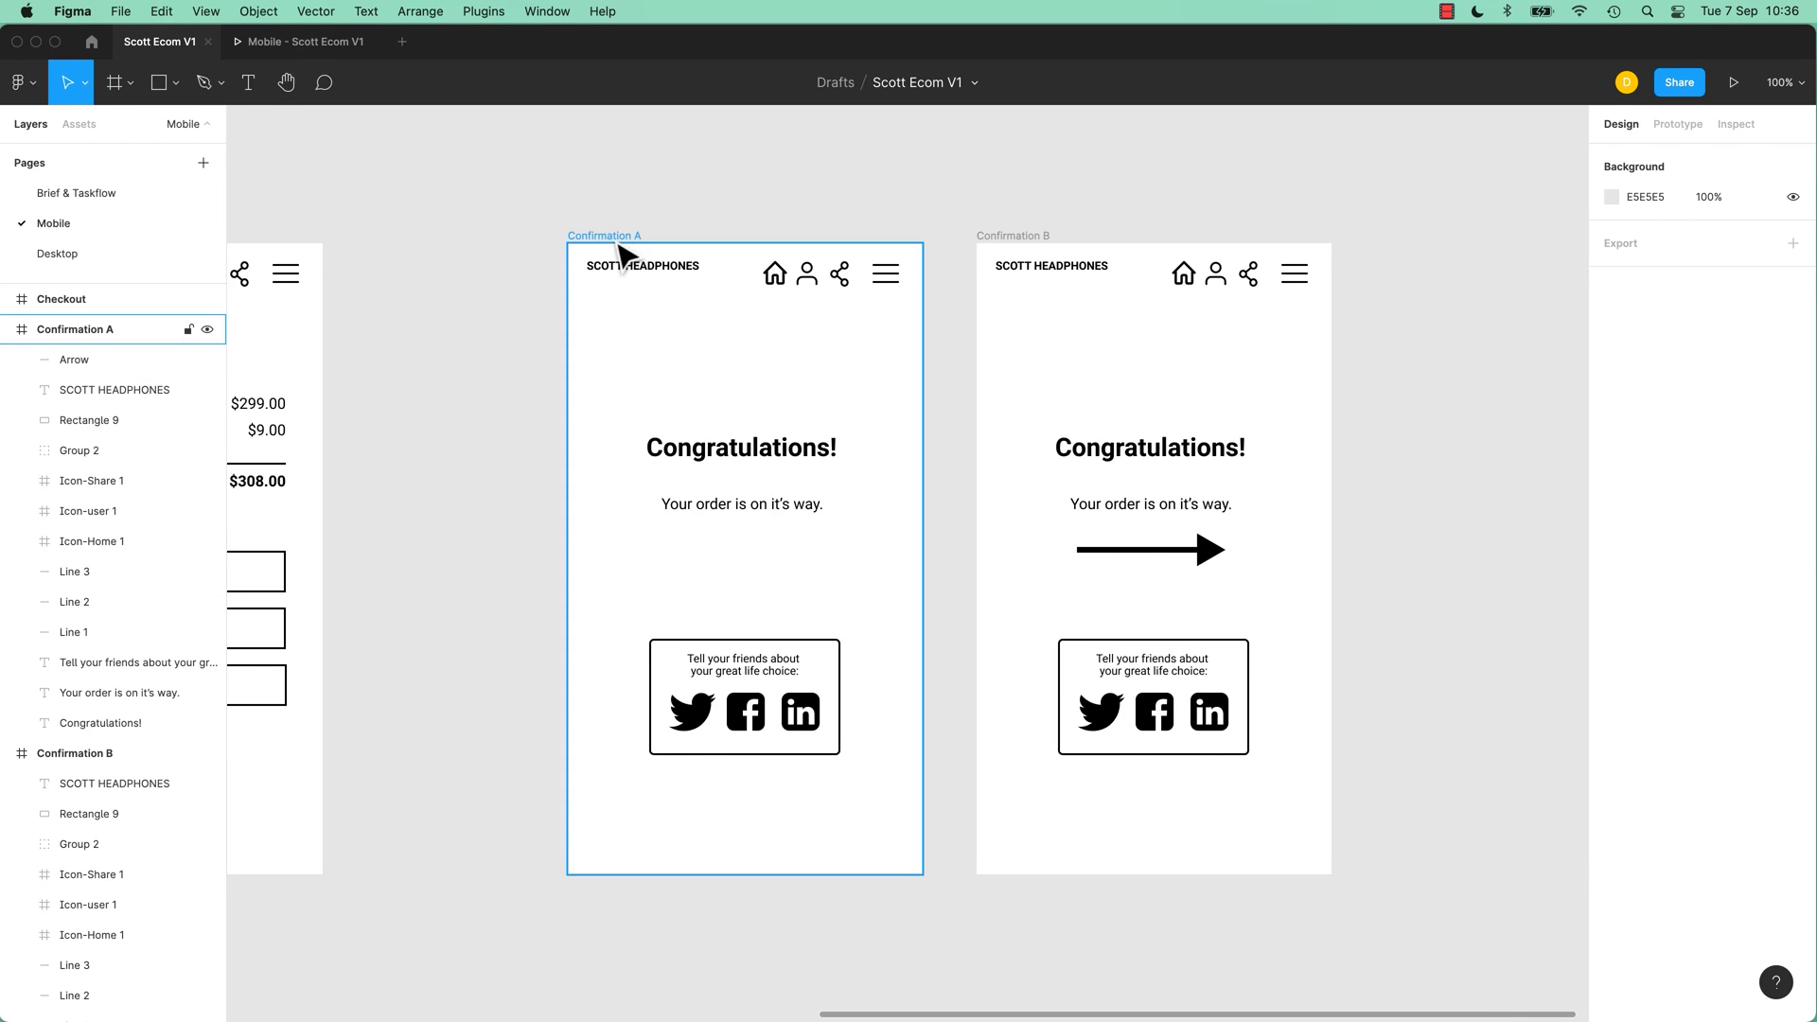
{"action": "scroll", "coordinate": [617, 320], "scroll_direction": "left", "scroll_amount": 3}
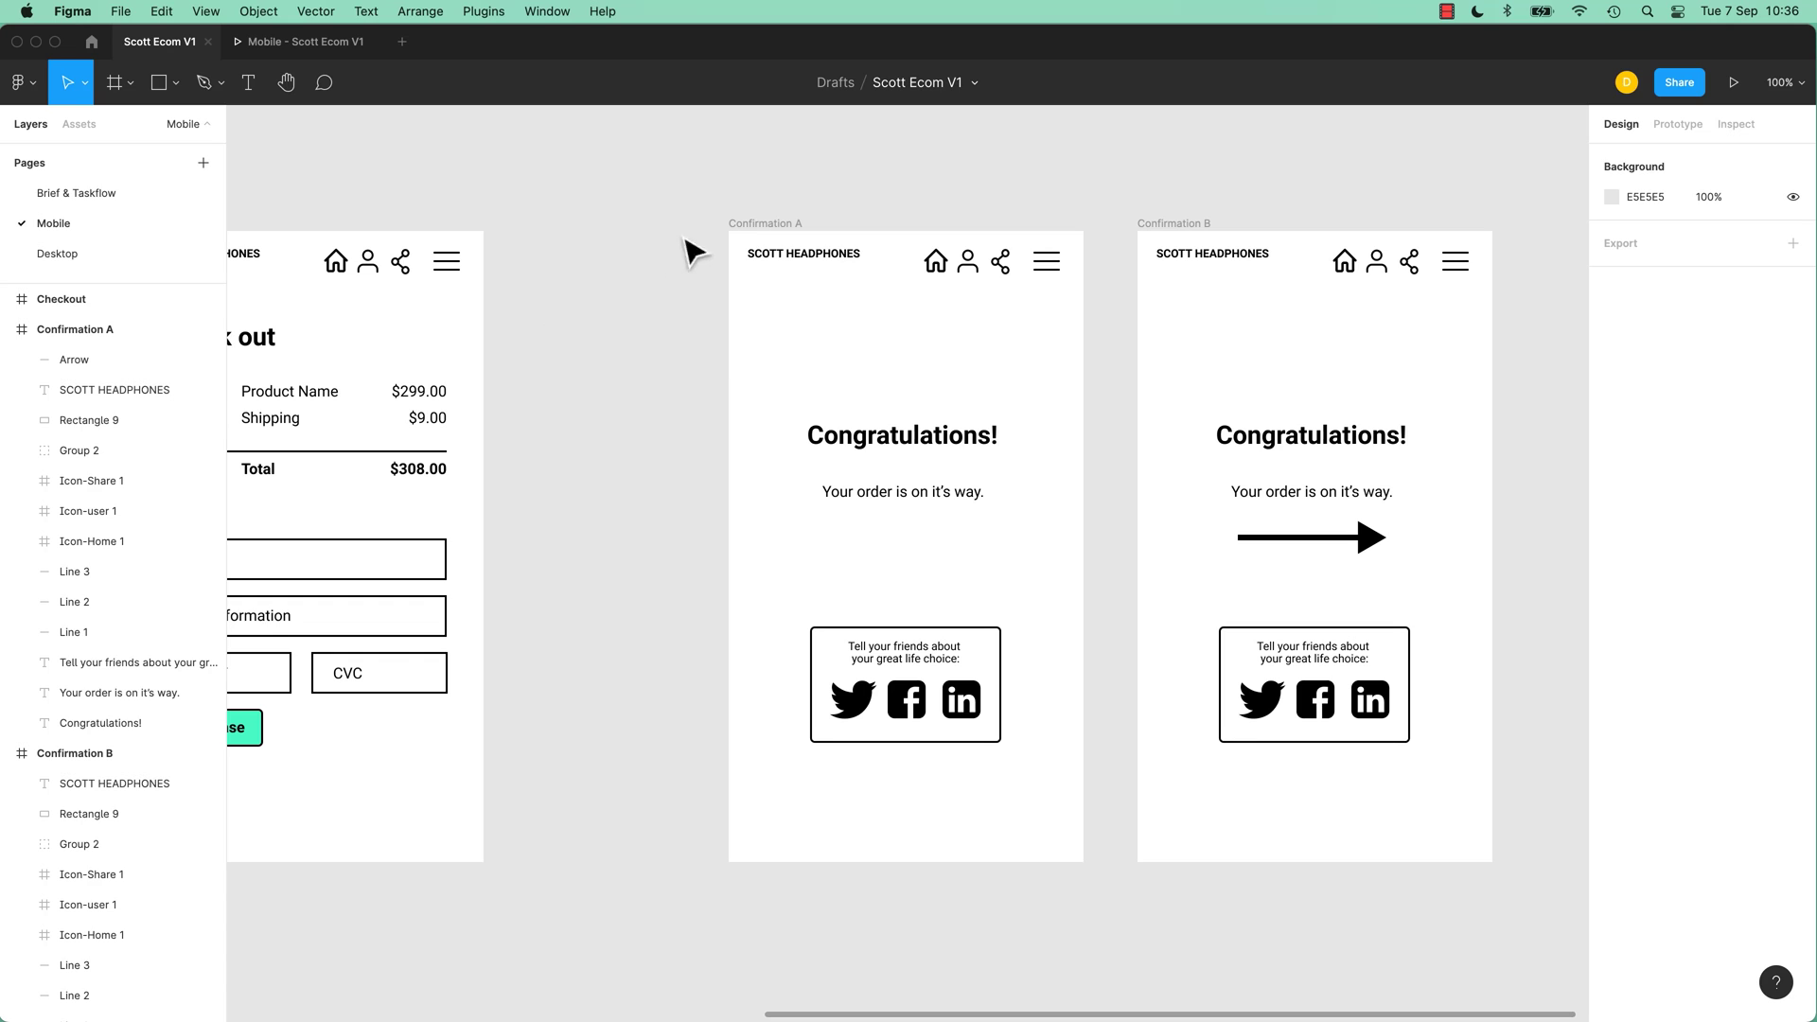
{"action": "left_click", "coordinate": [774, 225]}
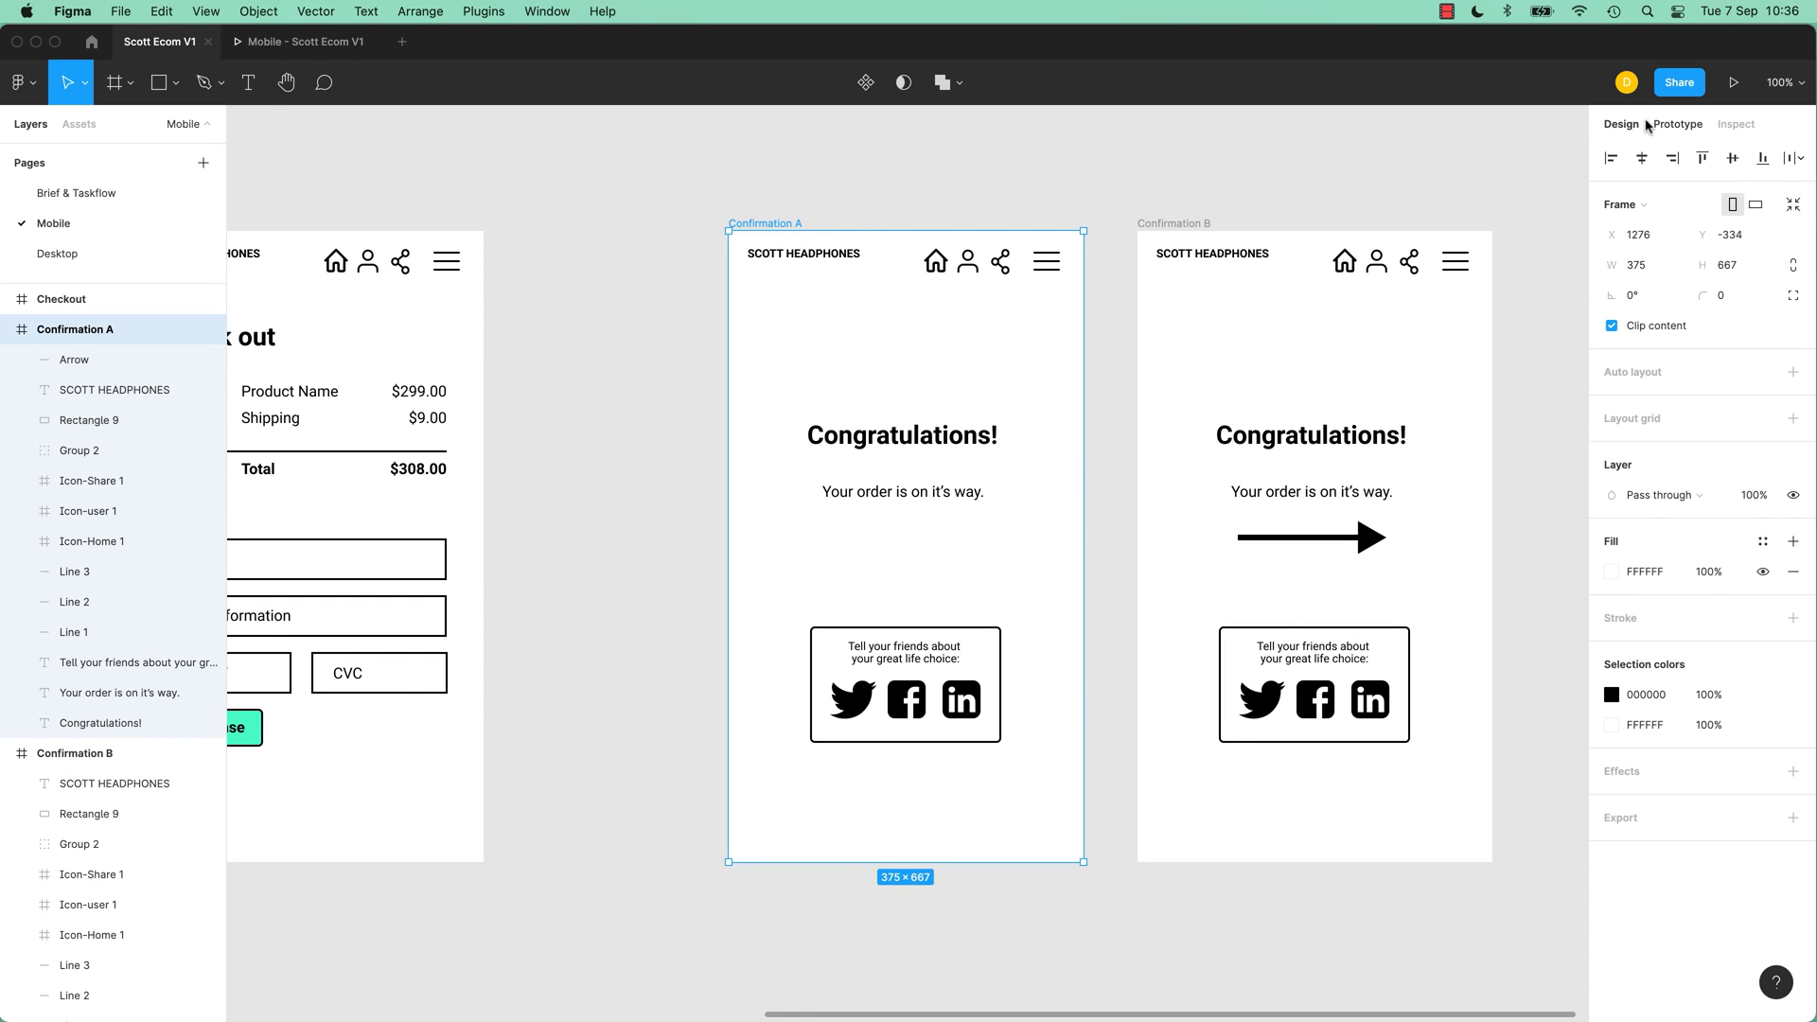
{"action": "left_click", "coordinate": [1671, 124]}
{"action": "left_click", "coordinate": [1121, 549]}
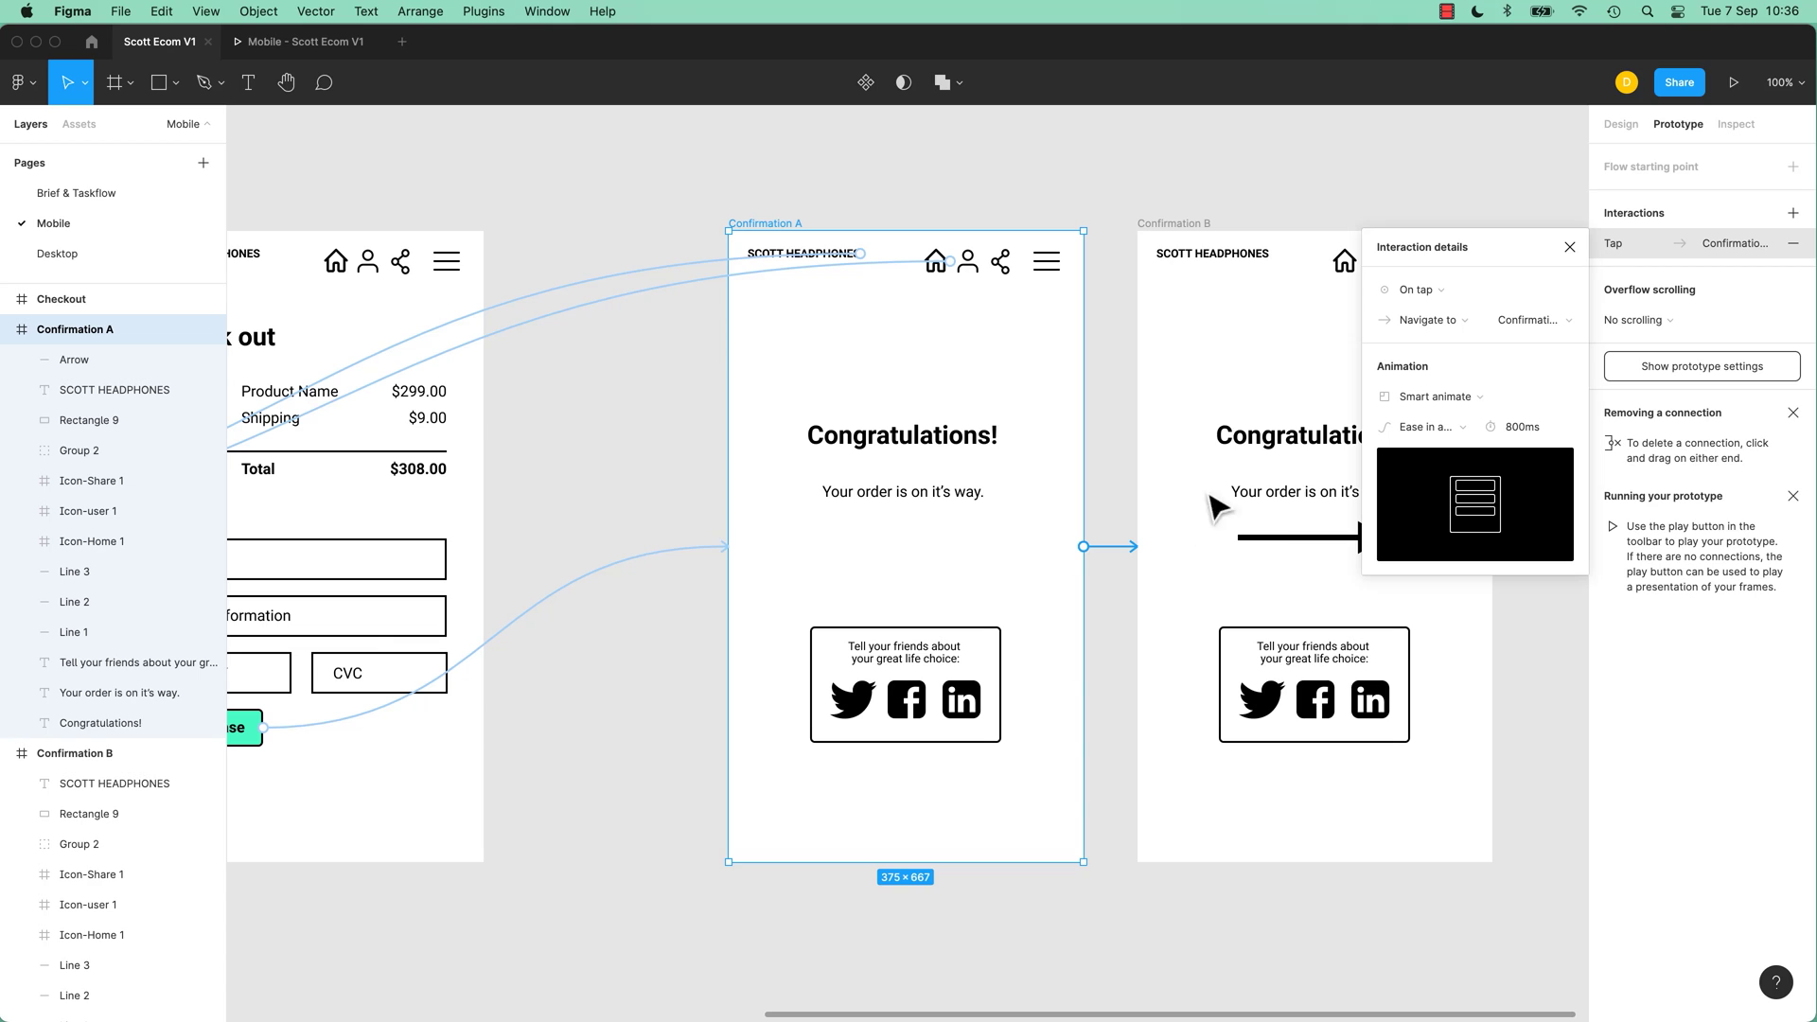
{"action": "left_click", "coordinate": [1416, 291]}
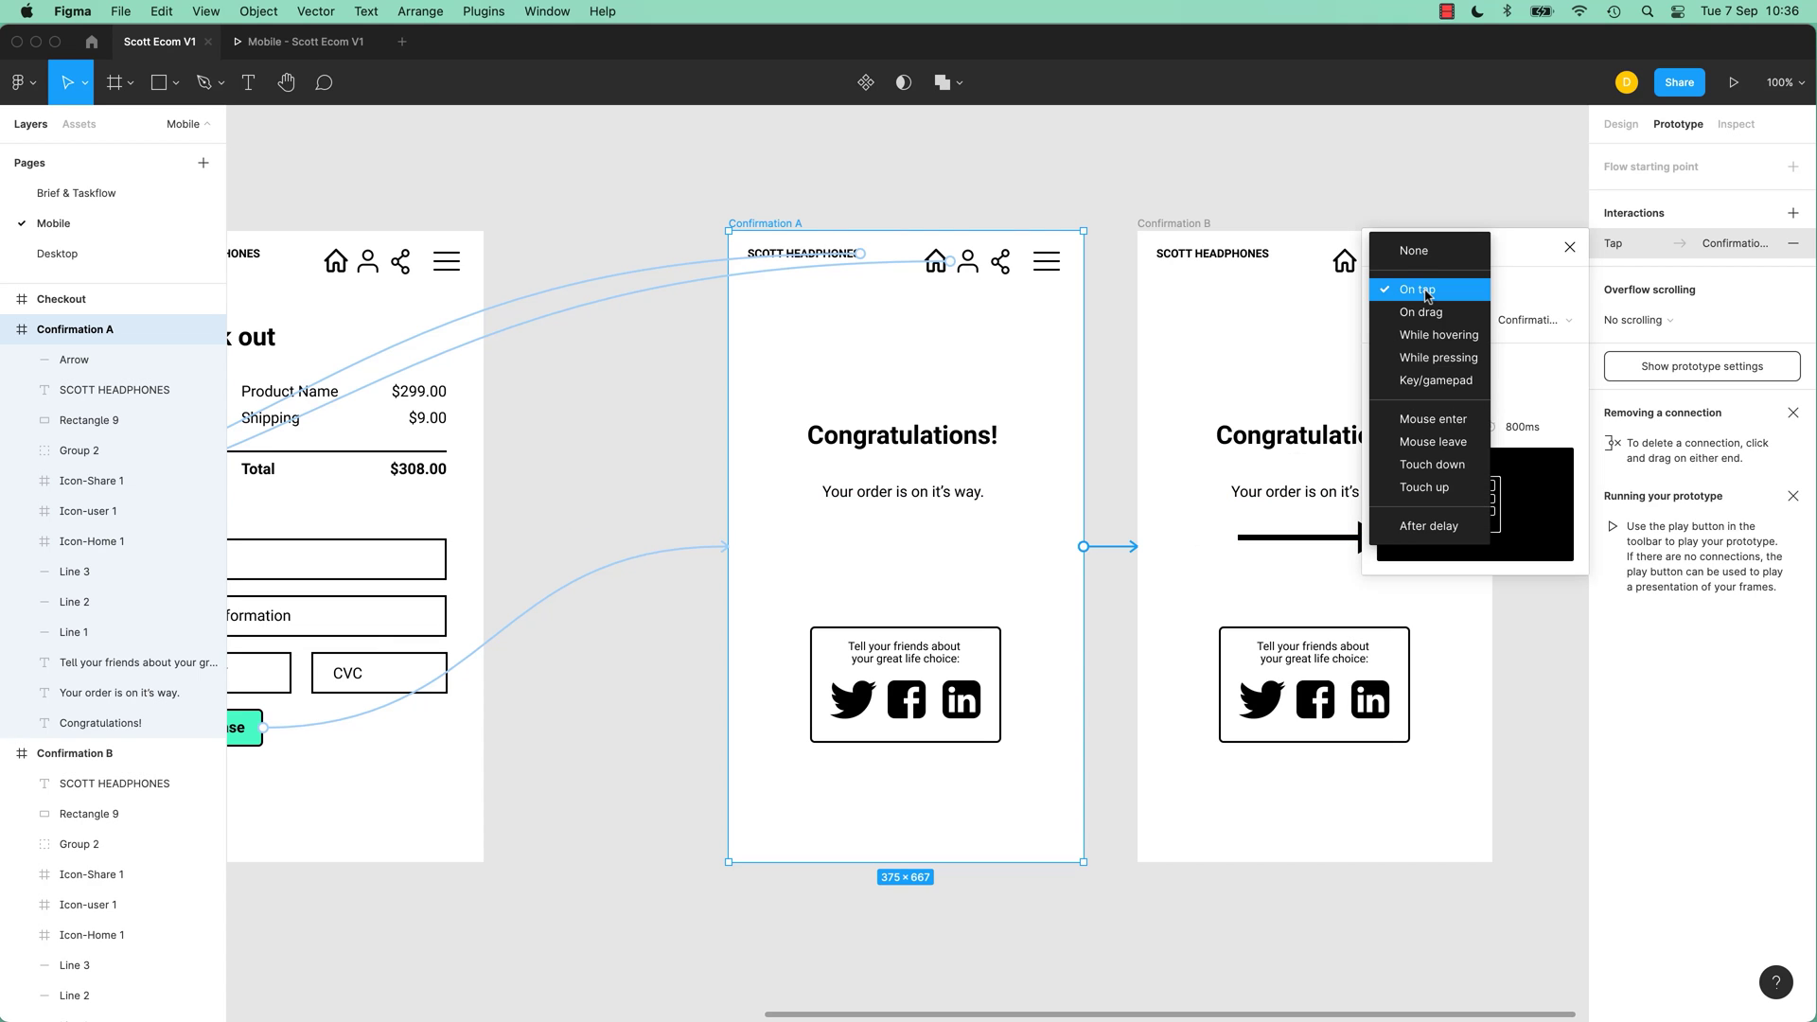
{"action": "left_click", "coordinate": [1424, 526]}
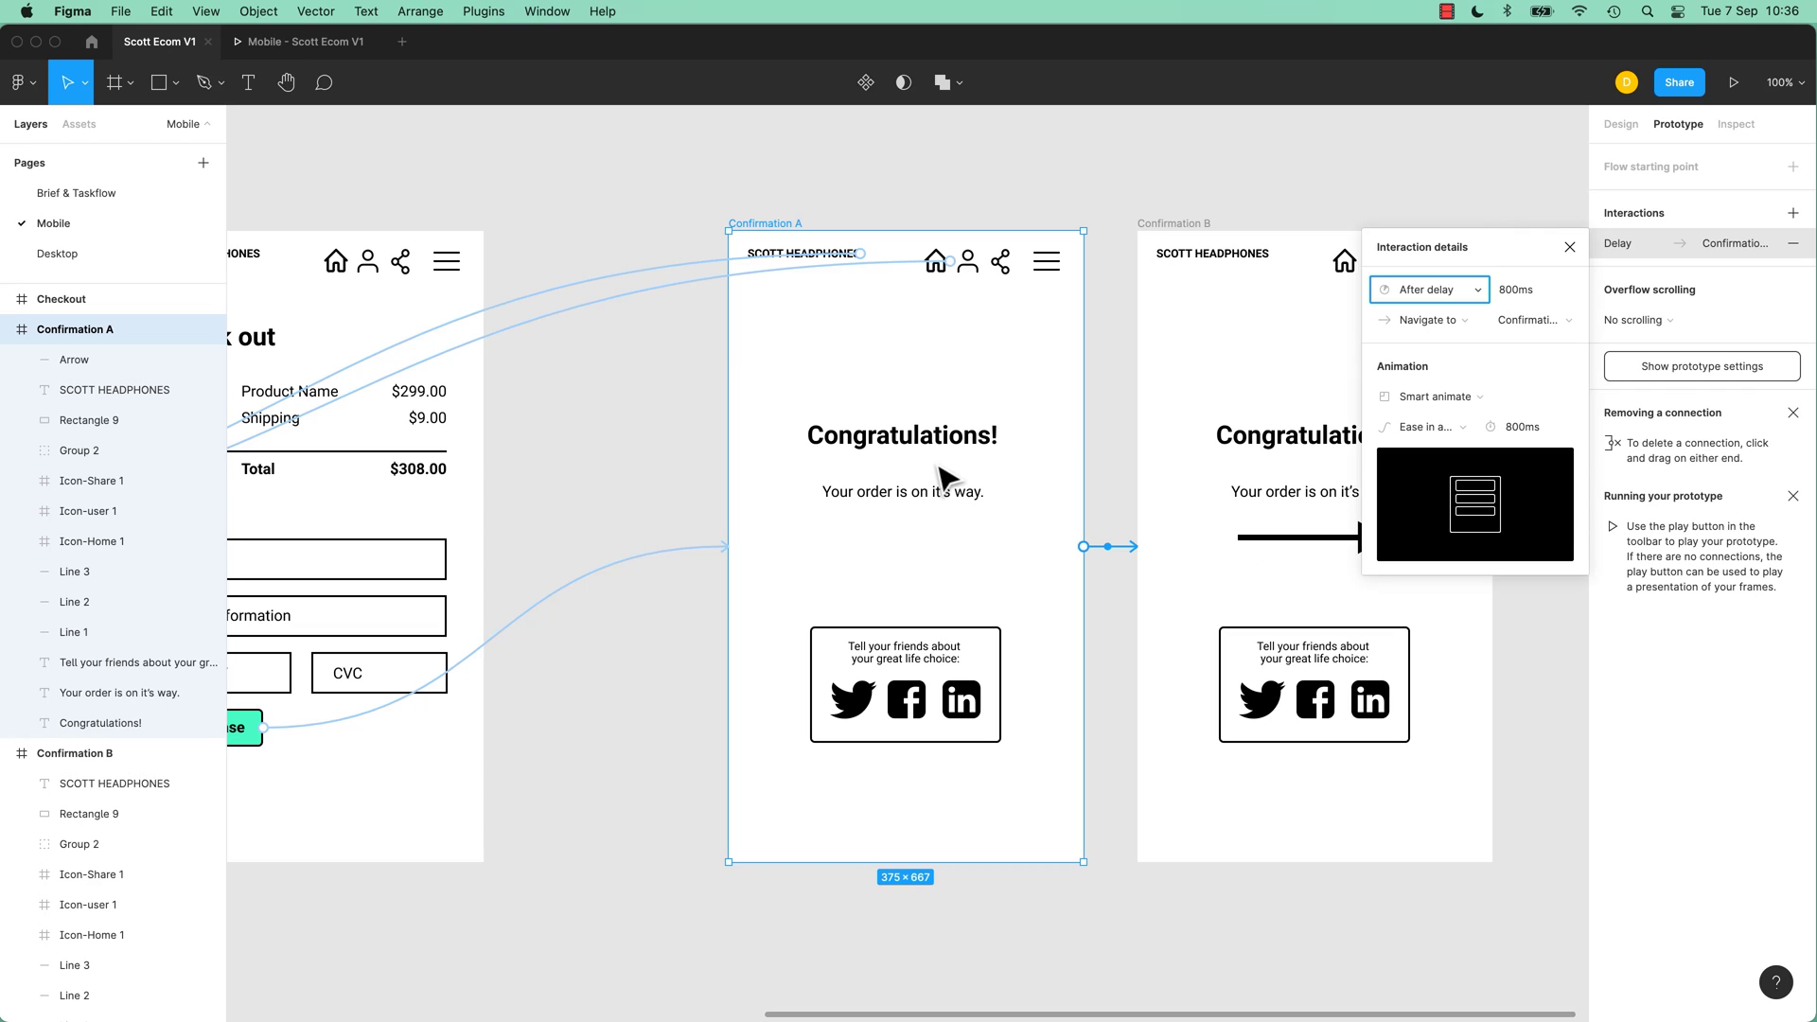
{"action": "left_click", "coordinate": [1513, 297]}
{"action": "type", "text": "1"}
{"action": "key", "text": "Return"}
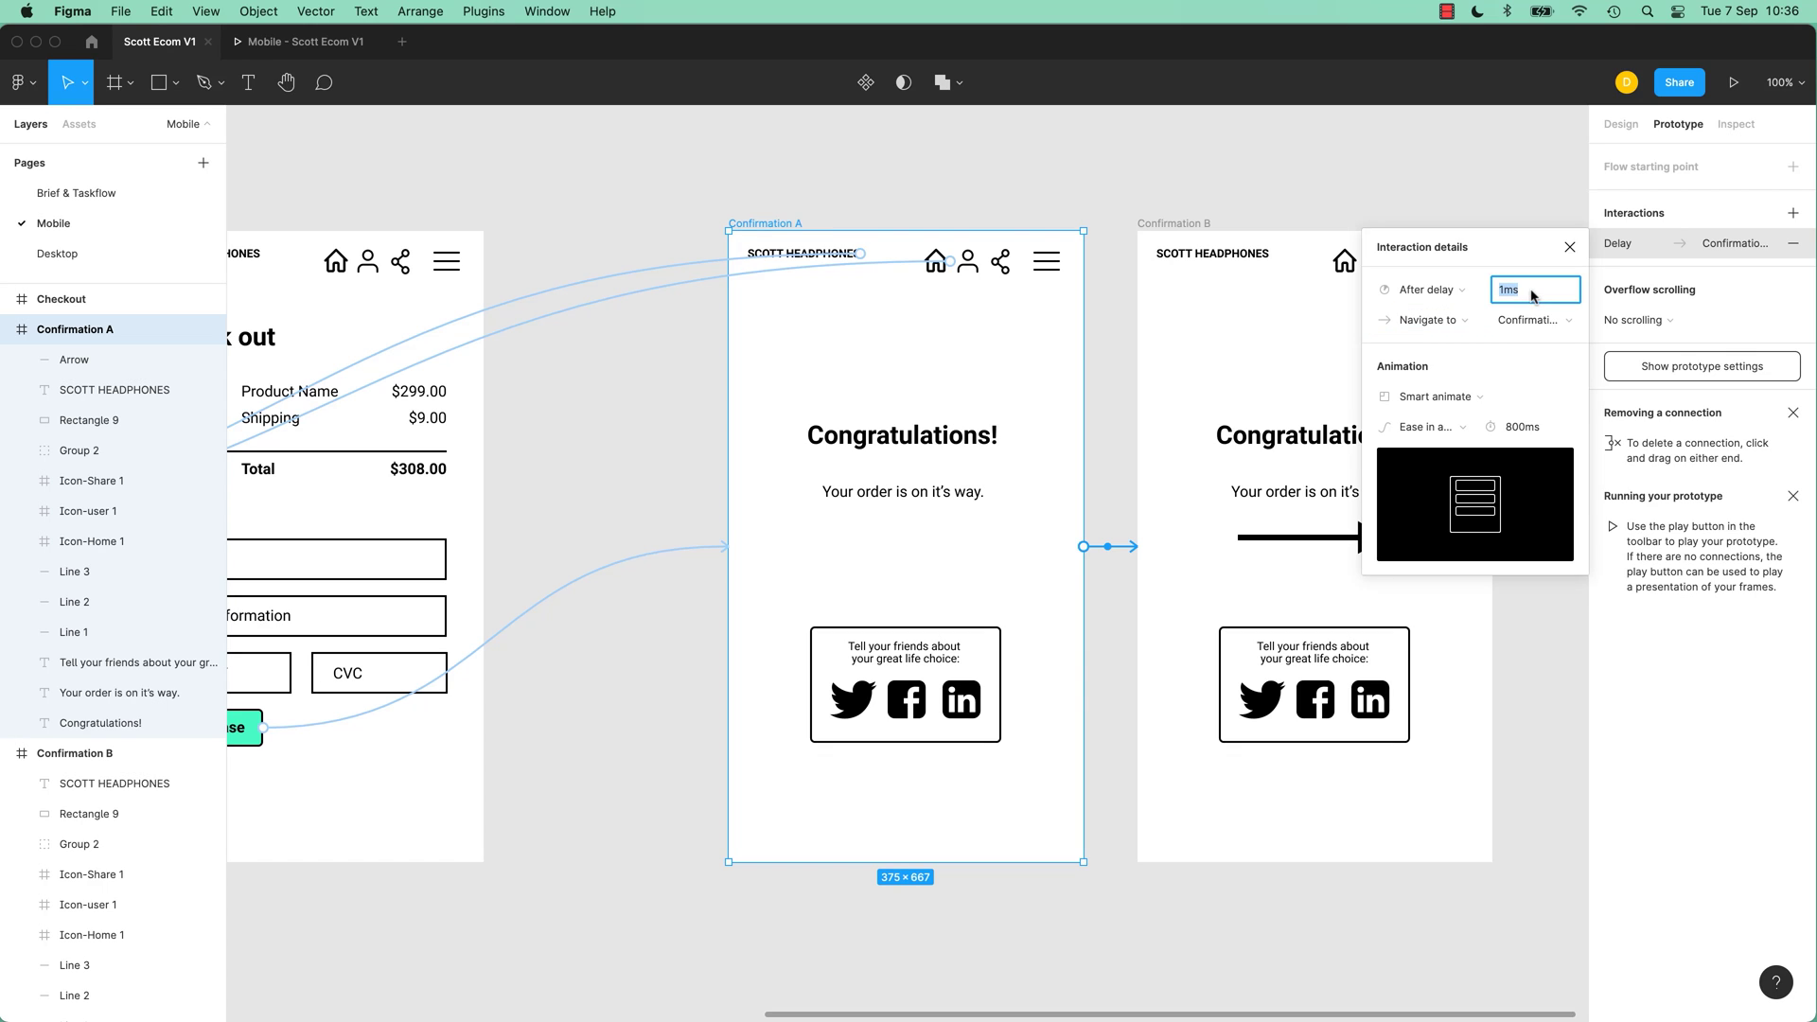
{"action": "key", "text": "Tab"}
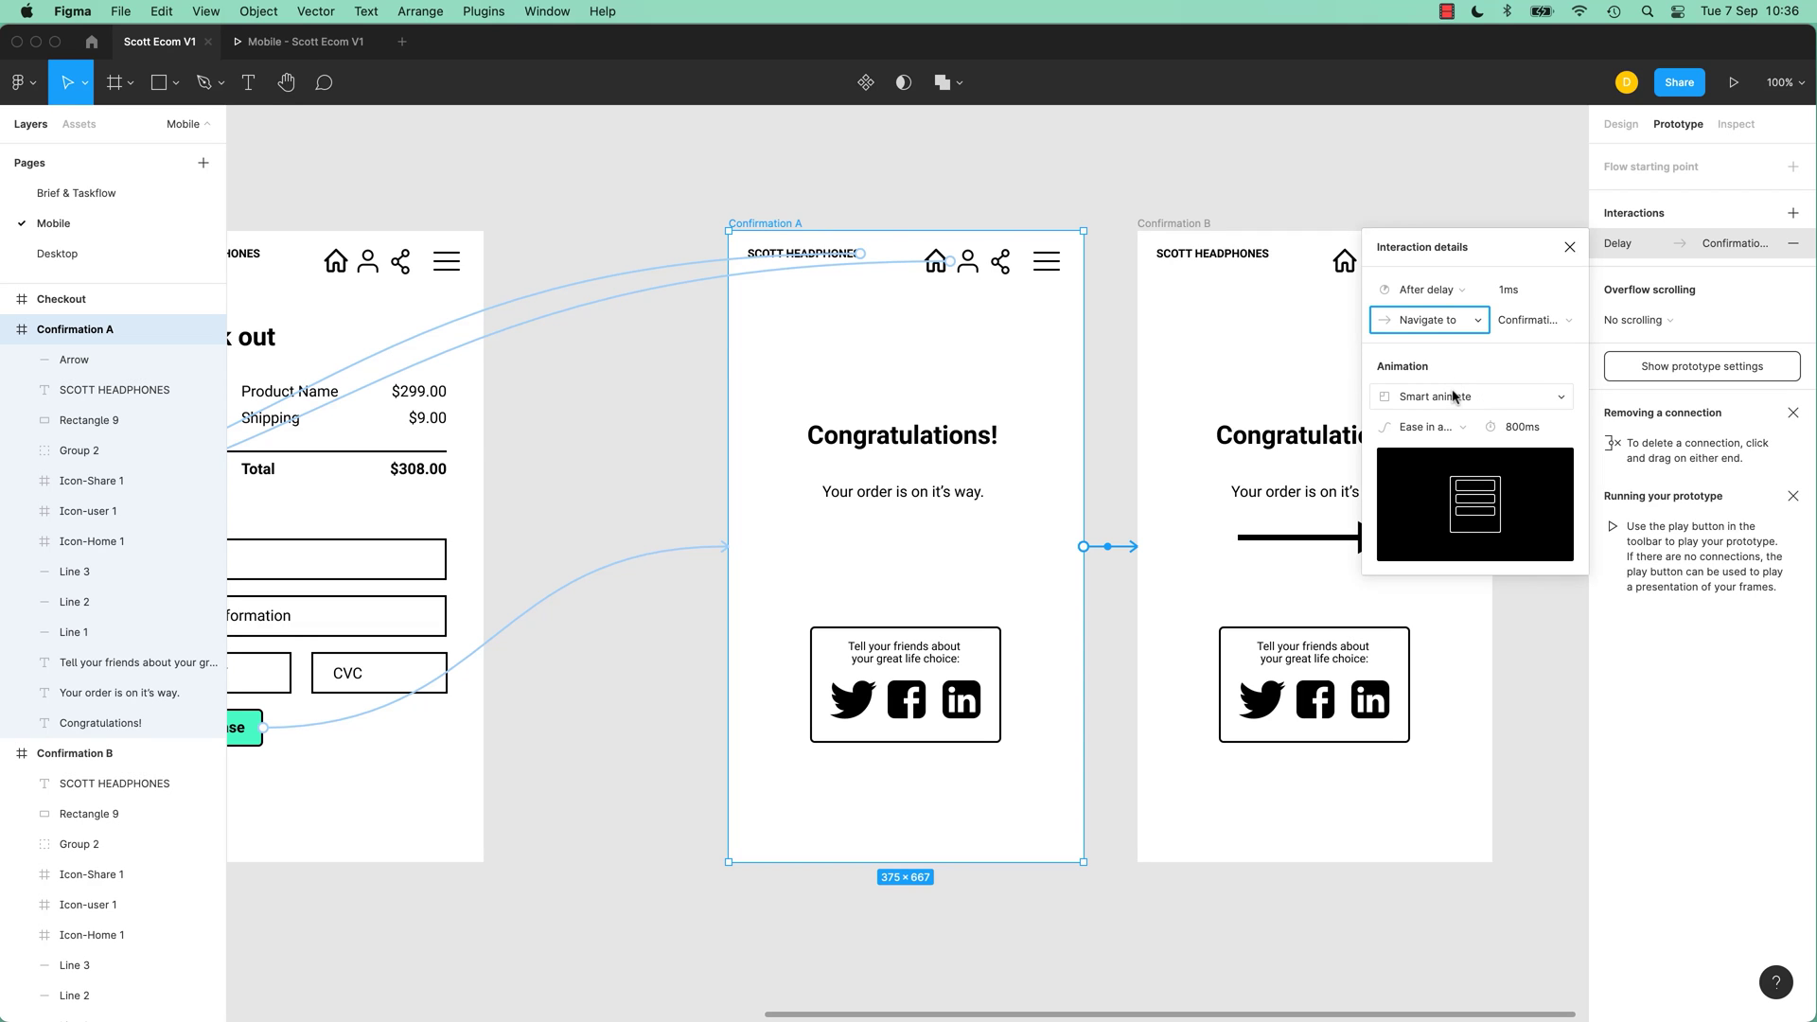
{"action": "left_click", "coordinate": [296, 55]}
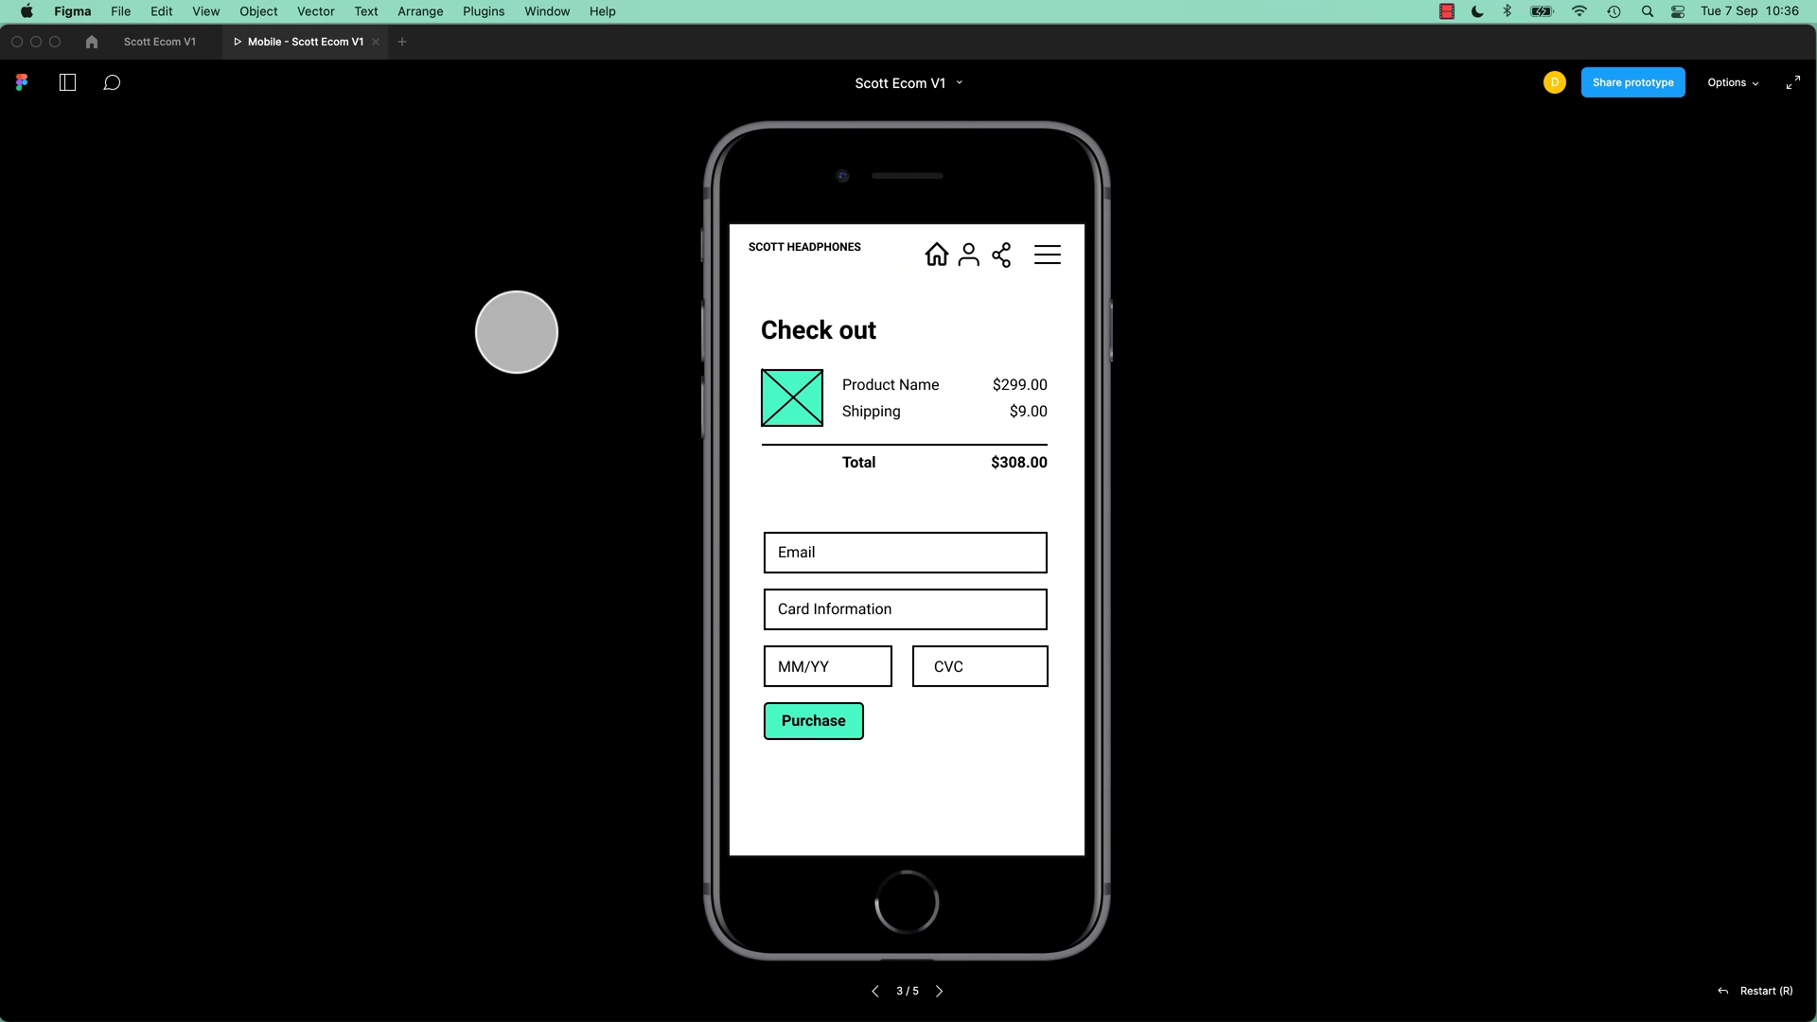
{"action": "left_click", "coordinate": [818, 725]}
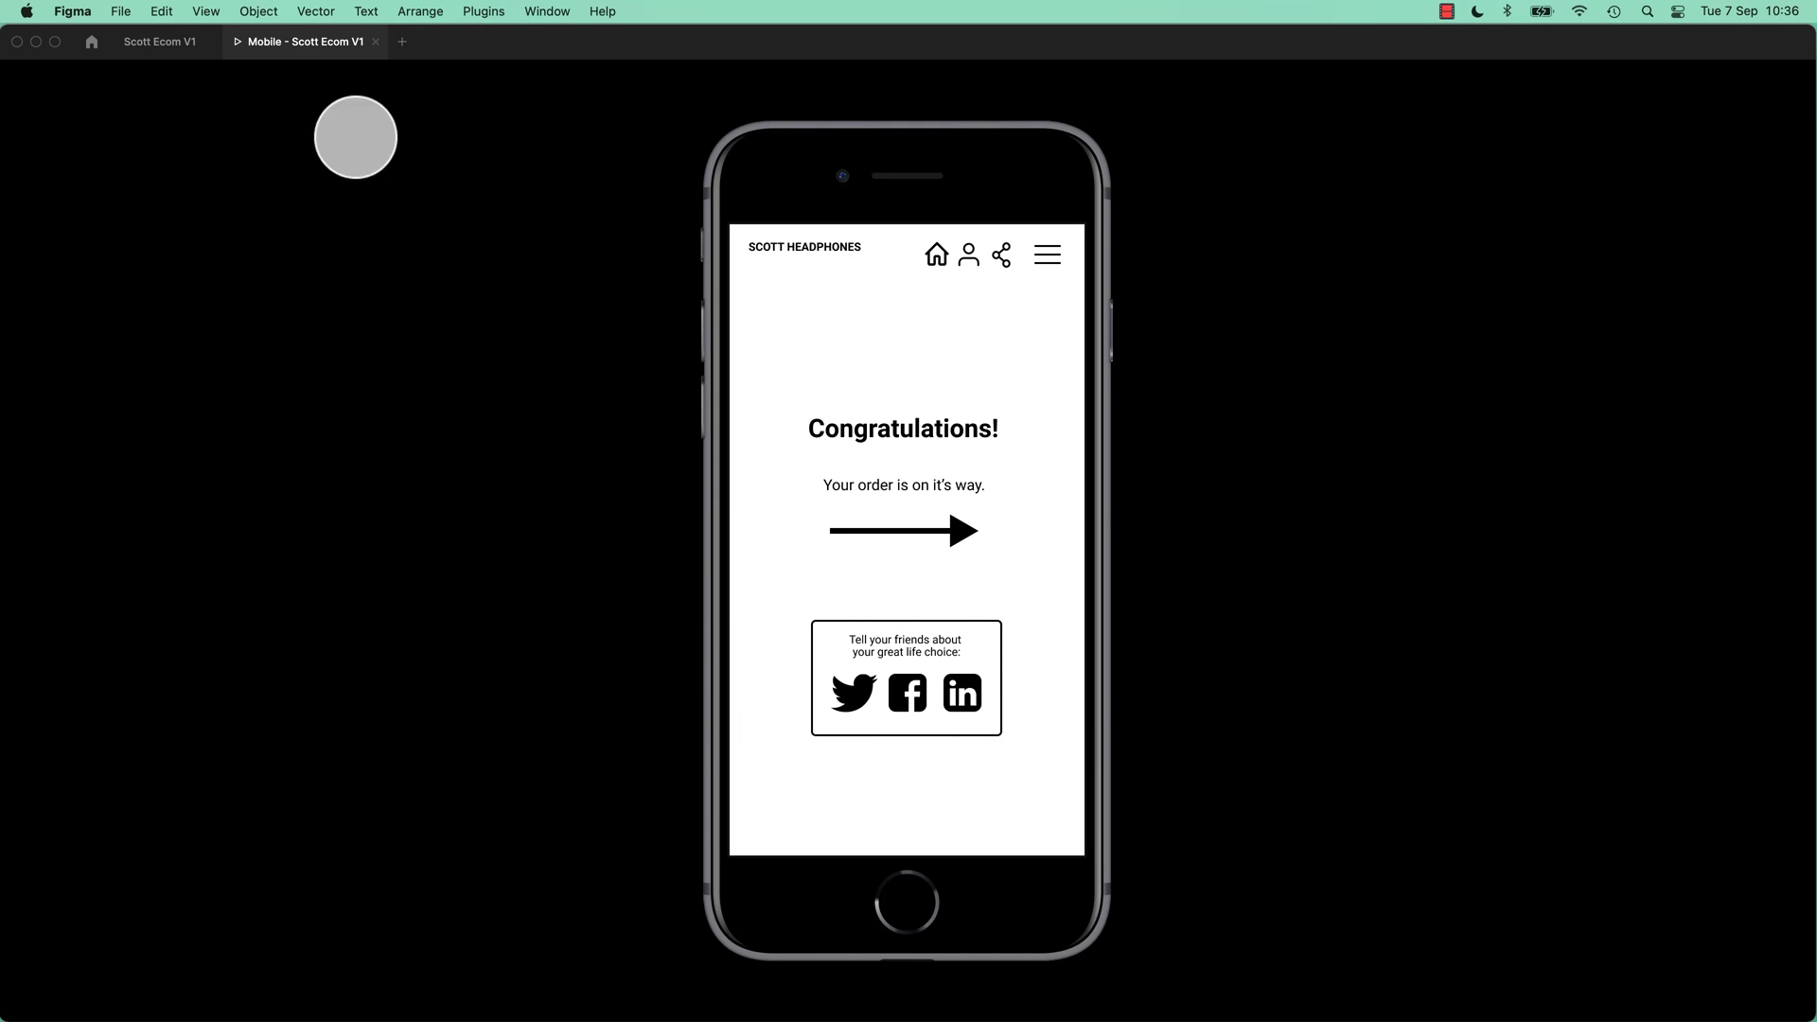
{"action": "left_click", "coordinate": [160, 42]}
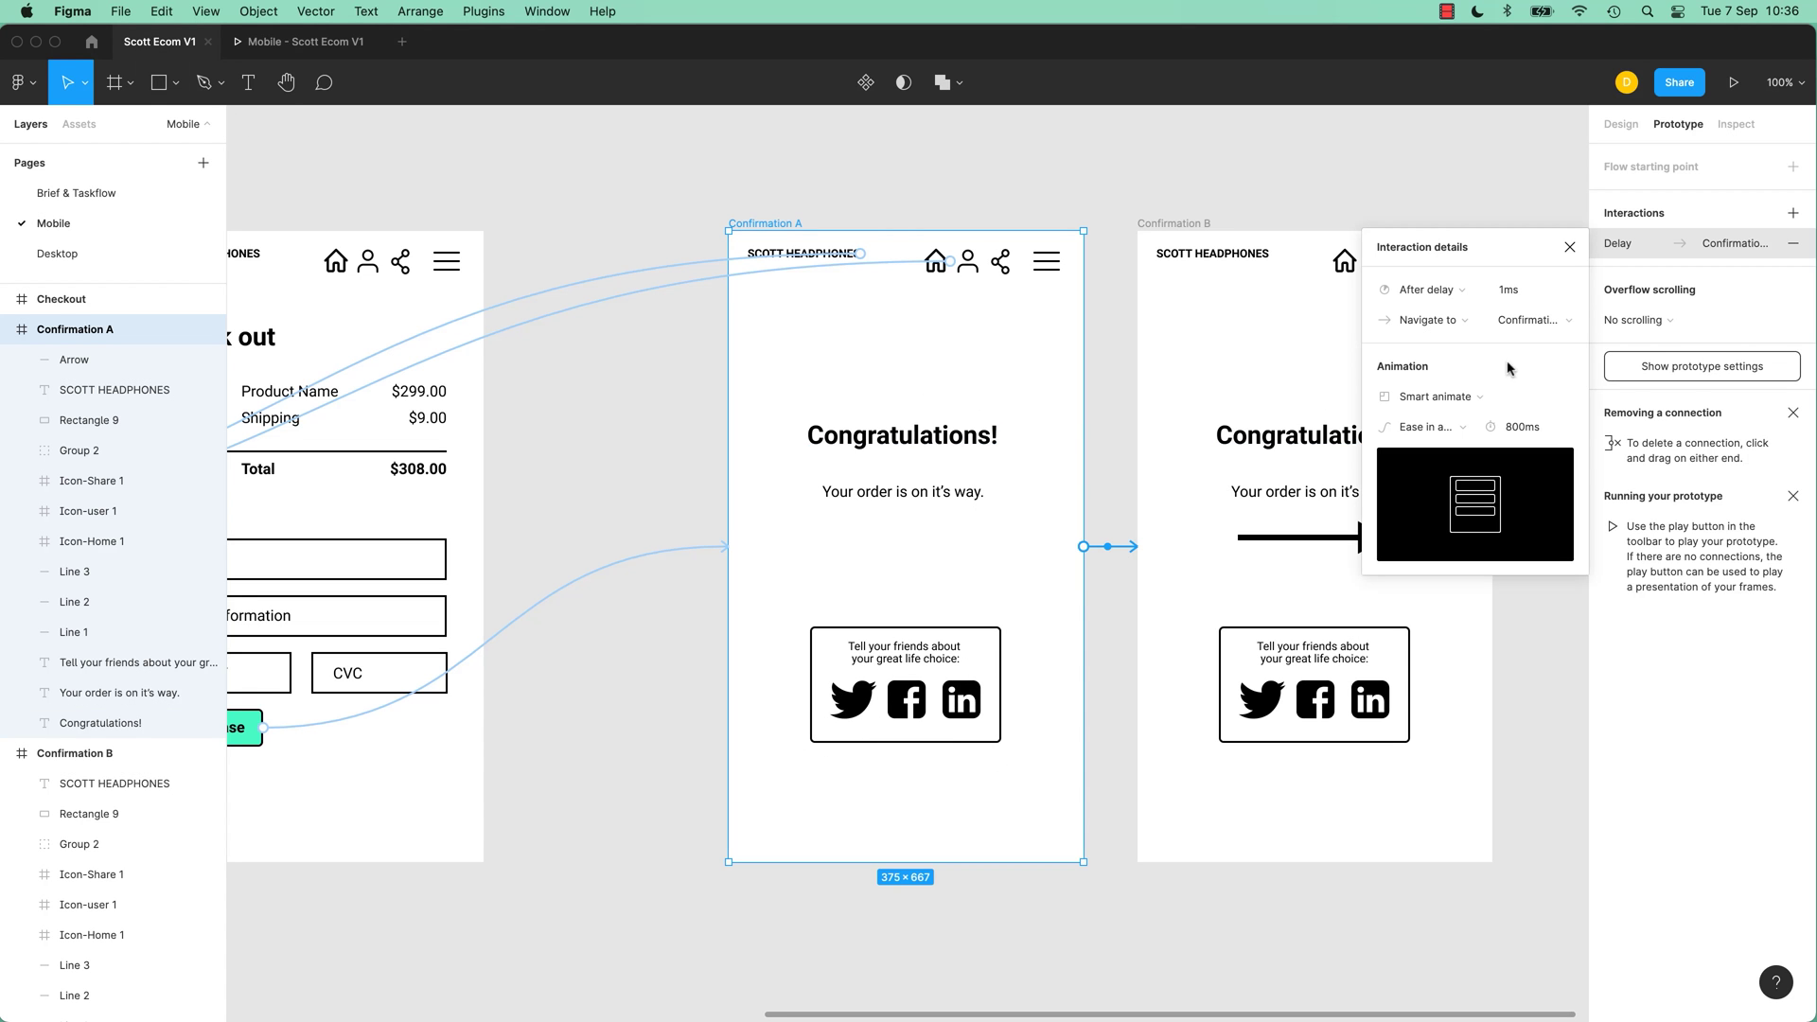
Step: Raise Confirmation A's After delay to 2000ms
{"action": "left_click", "coordinate": [1513, 292]}
{"action": "type", "text": "2000"}
{"action": "key", "text": "Escape"}
Step: Preview the prototype from Checkout and tap Purchase to test the delayed transition
{"action": "left_click", "coordinate": [298, 41]}
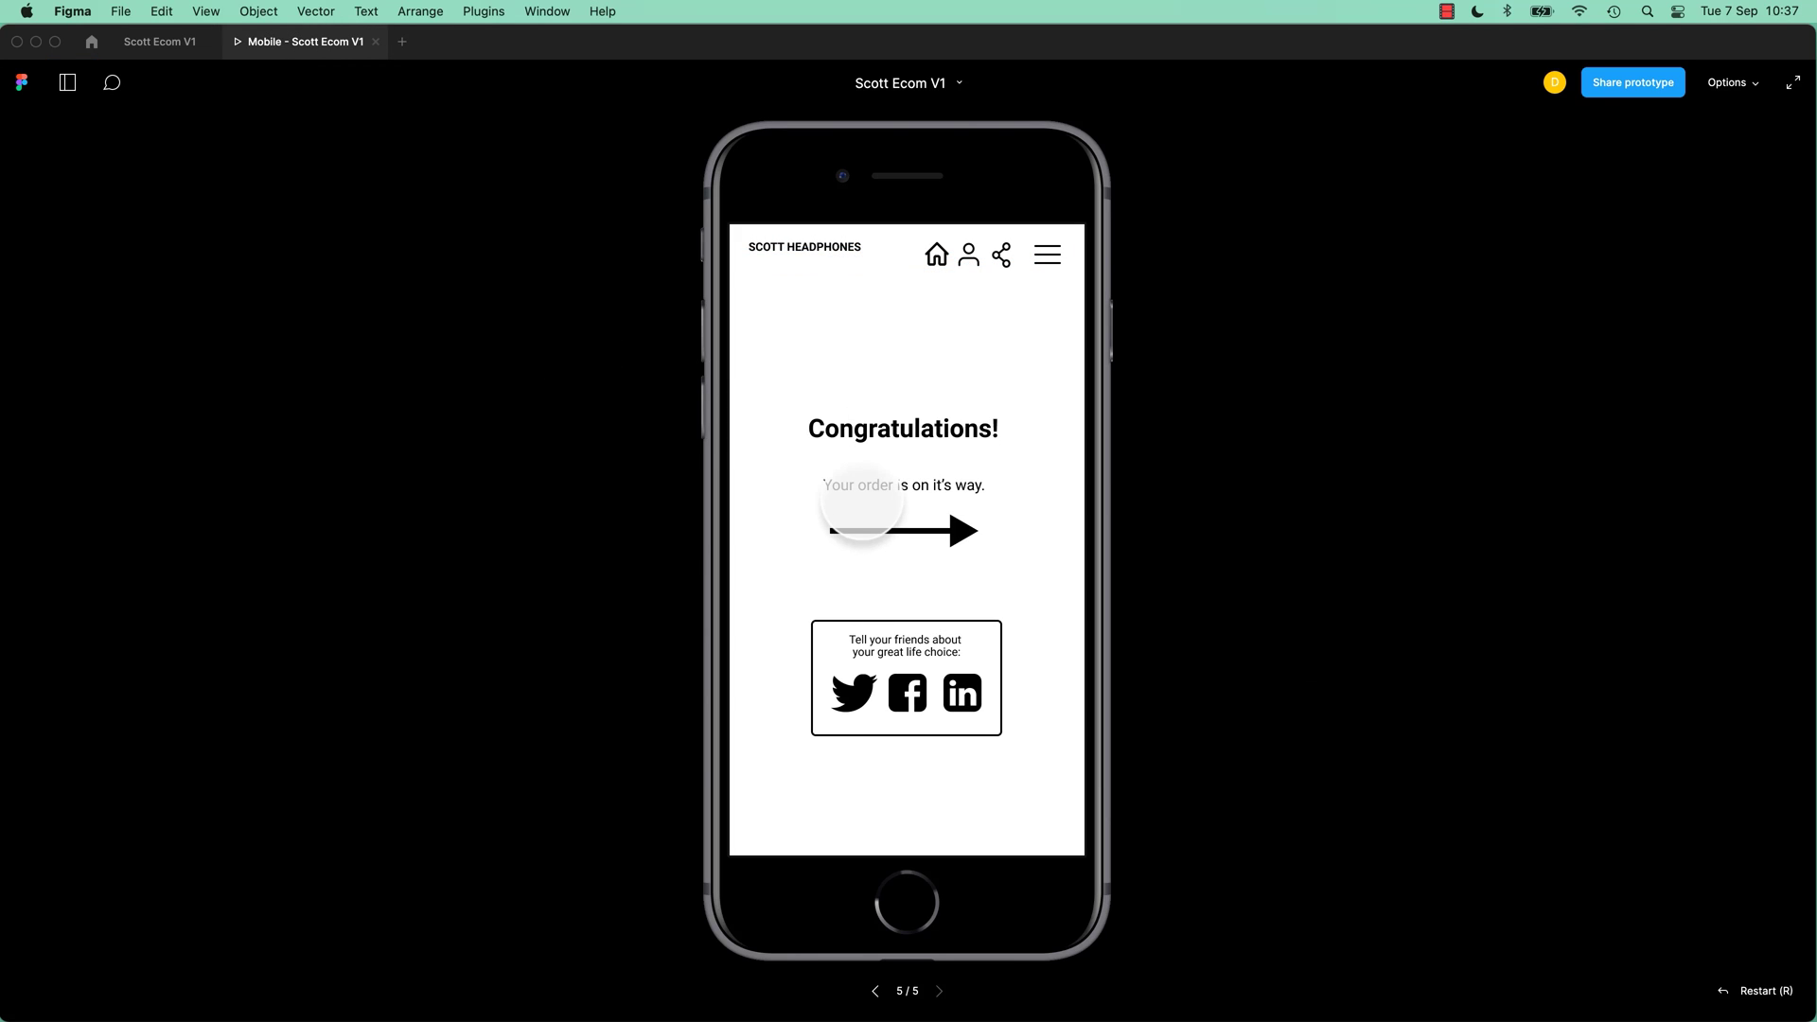
{"action": "left_click", "coordinate": [862, 504]}
{"action": "left_click", "coordinate": [812, 721]}
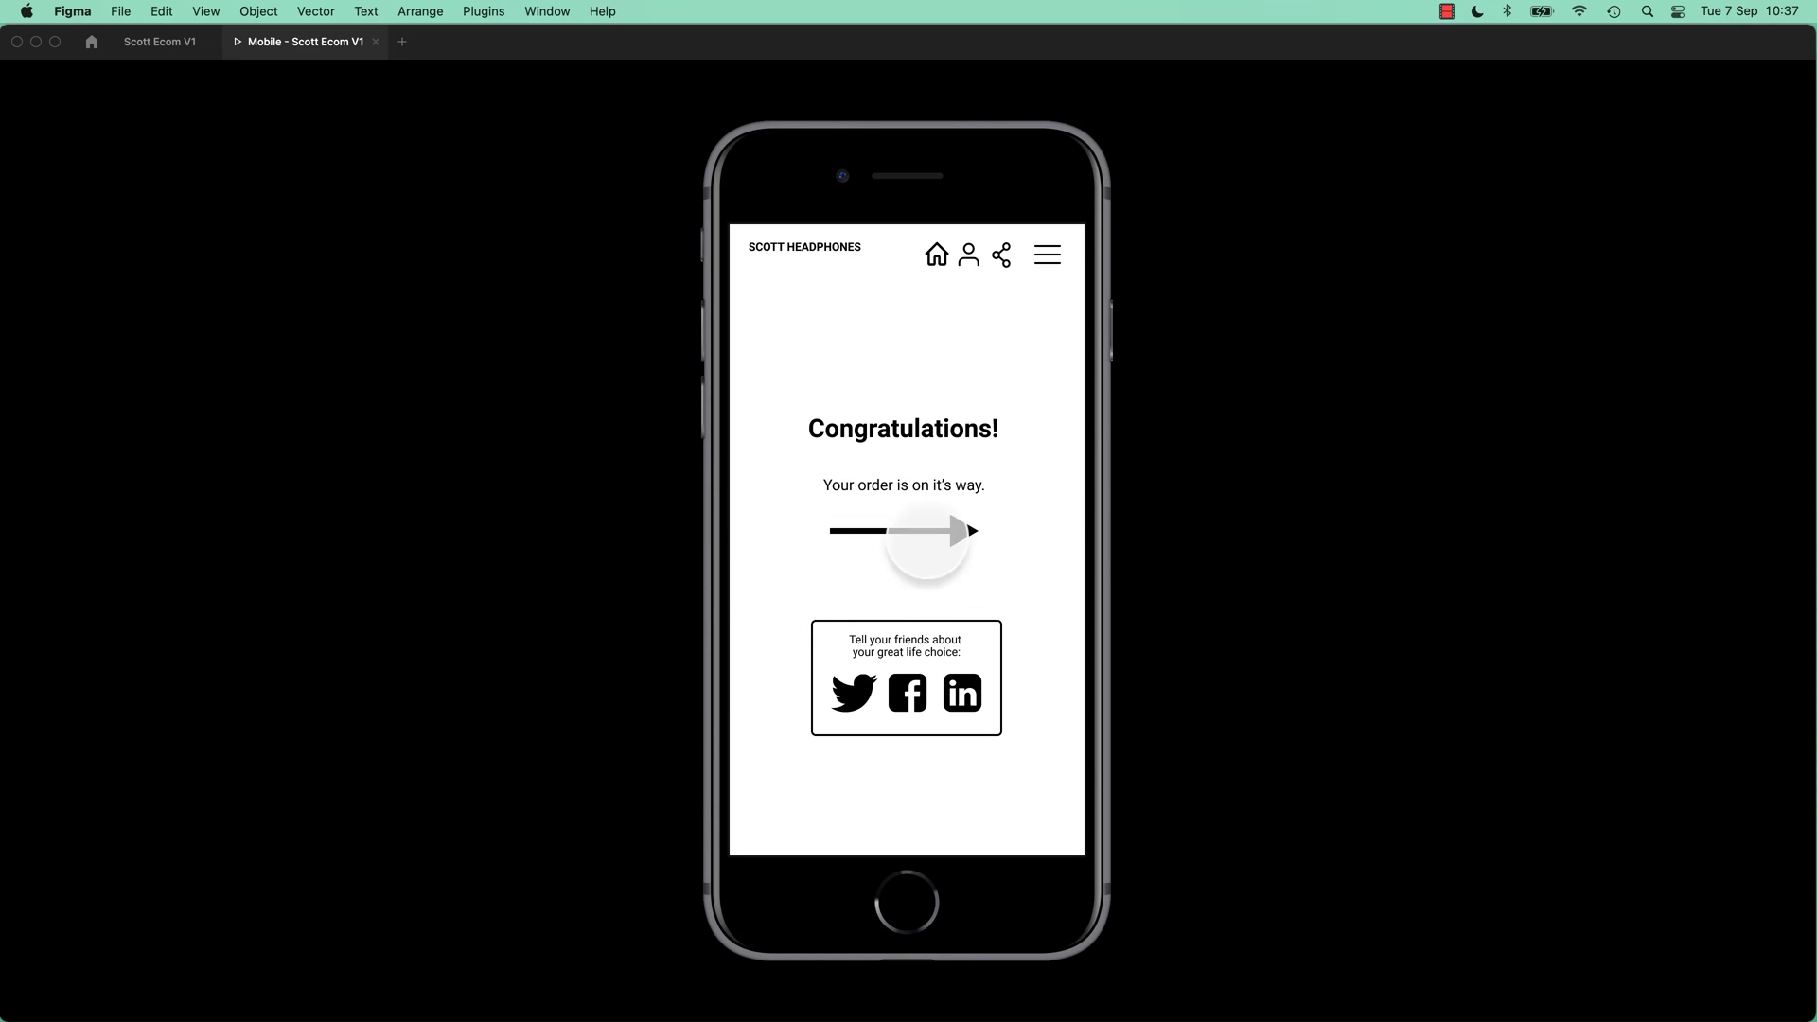
Step: Close the preview and check Confirmation A's 2000ms After delay connection to Confirmation B
{"action": "left_click", "coordinate": [376, 42]}
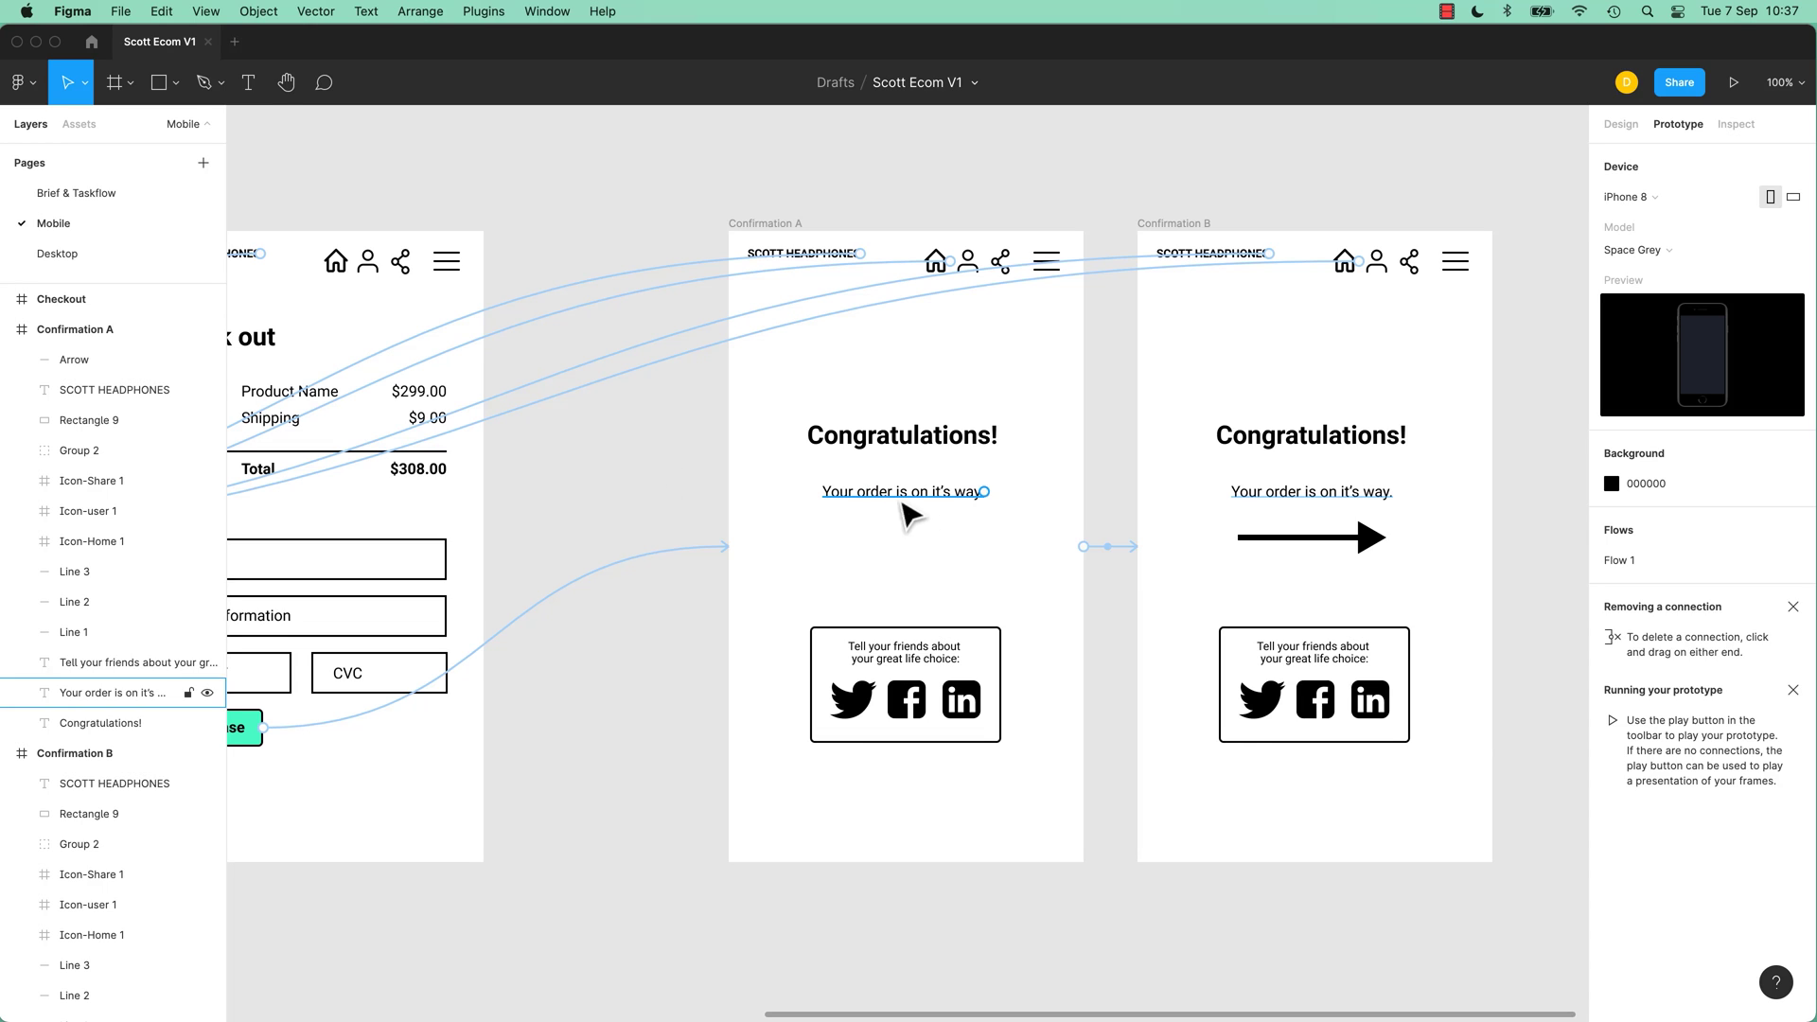
{"action": "left_click", "coordinate": [1329, 544]}
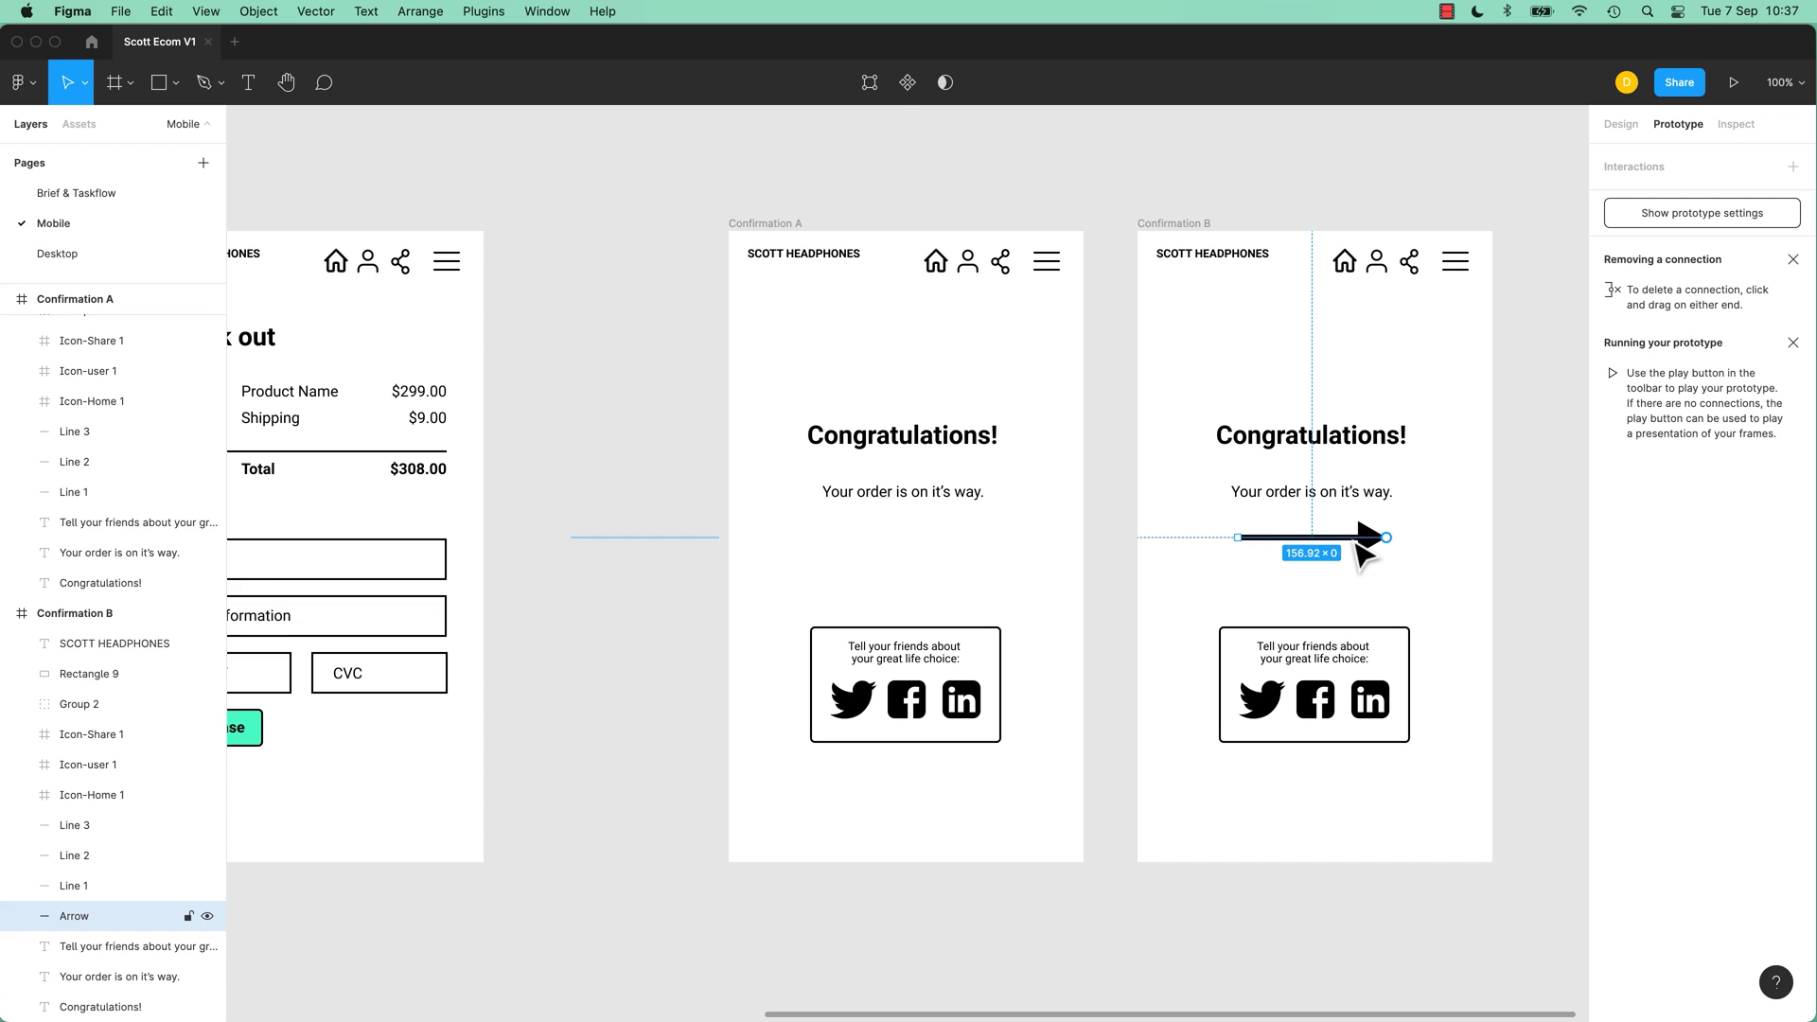
{"action": "left_click", "coordinate": [800, 241]}
{"action": "left_click", "coordinate": [1126, 559]}
{"action": "left_click", "coordinate": [1115, 548]}
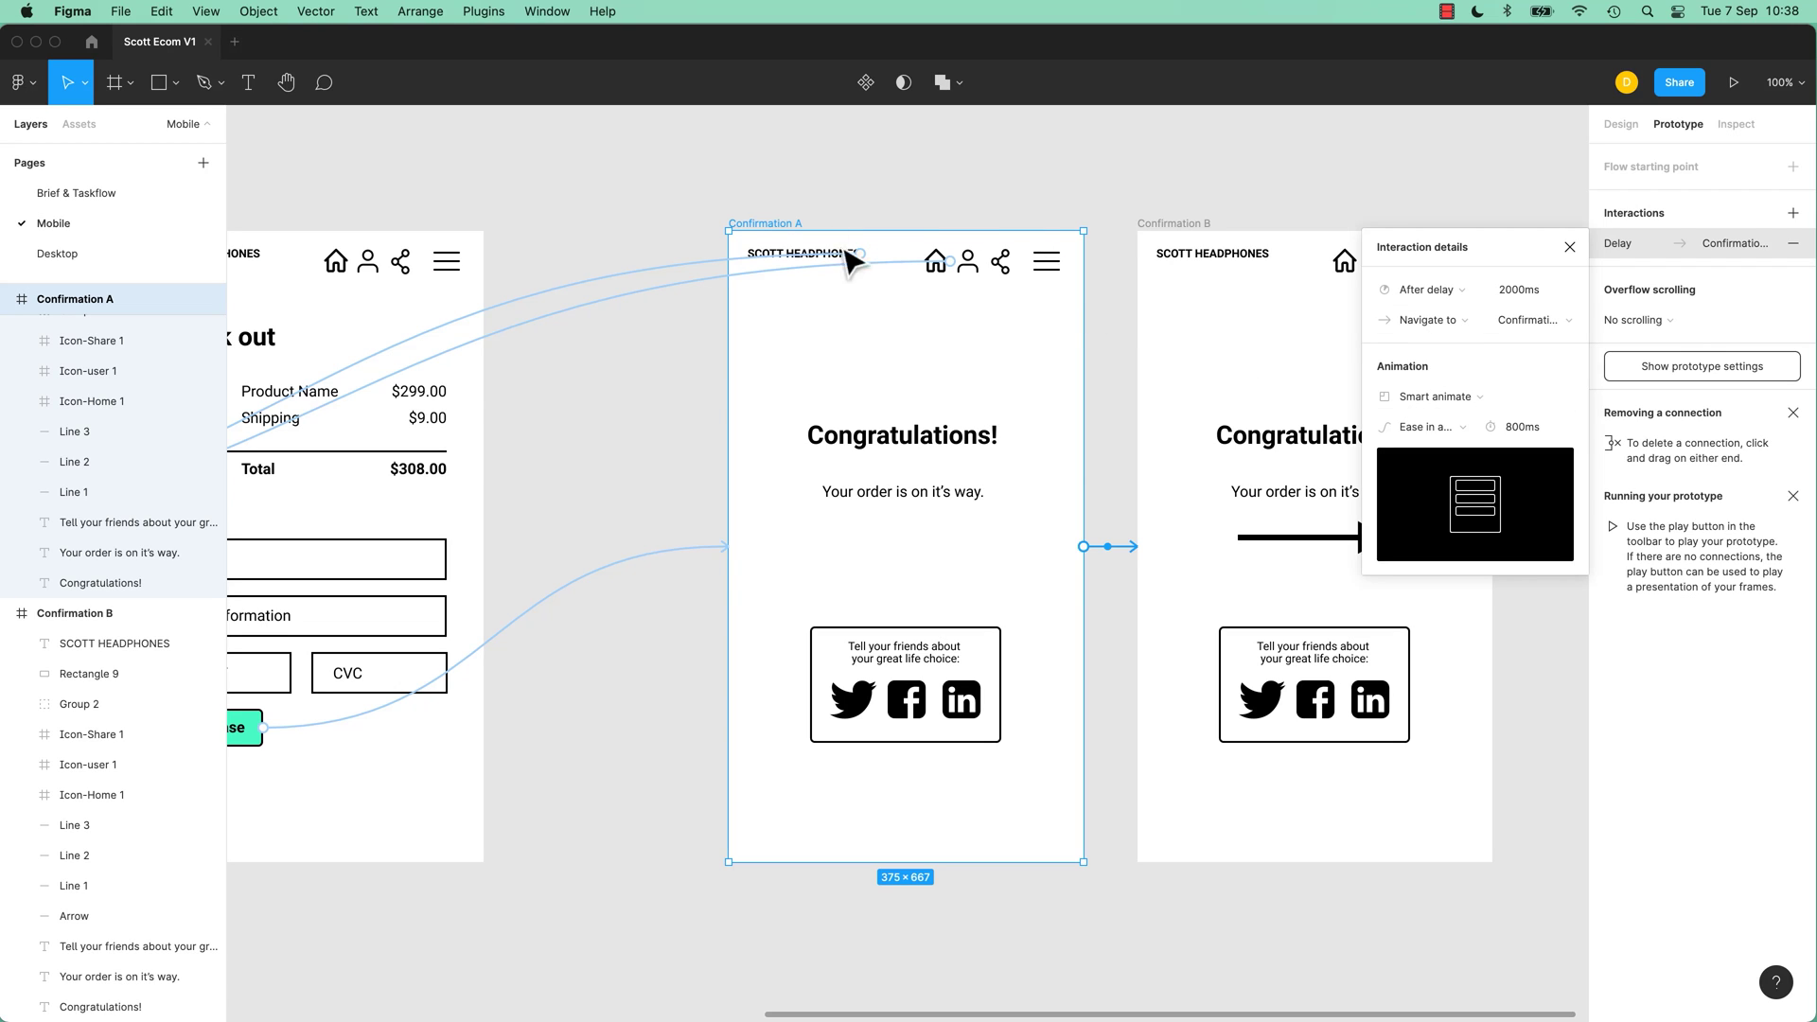
{"action": "left_click", "coordinate": [778, 229]}
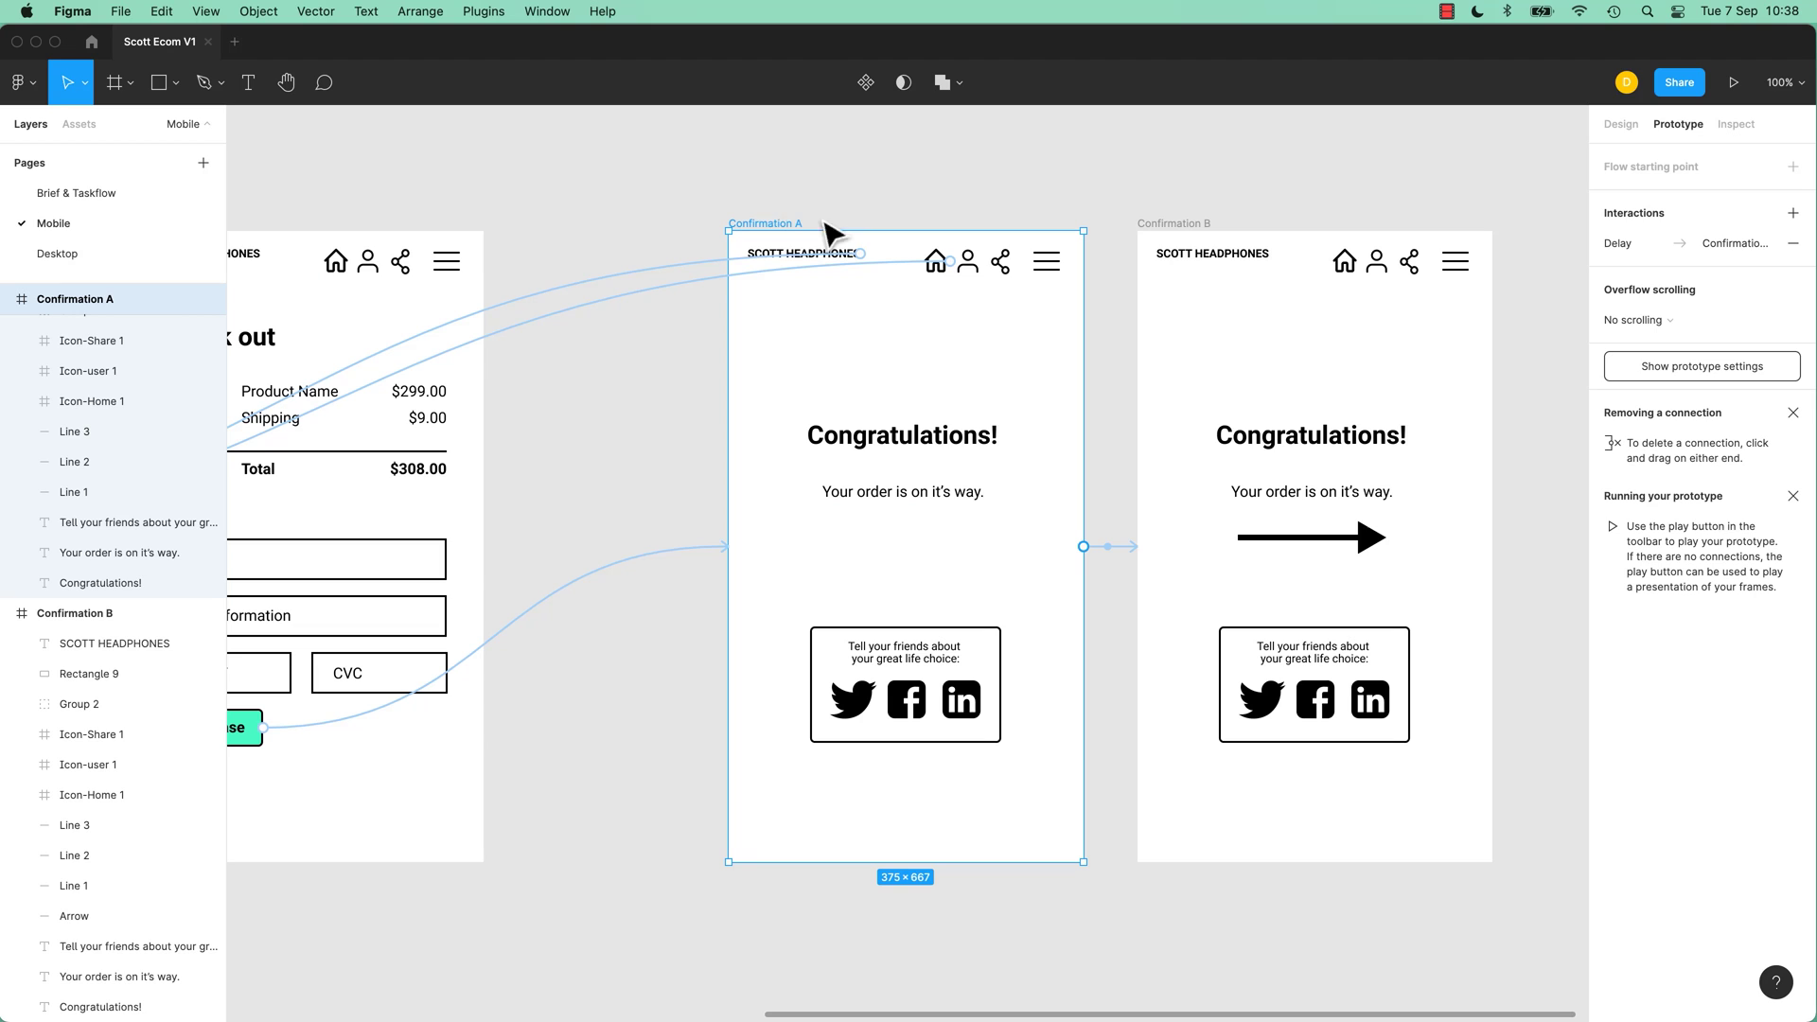
{"action": "left_click", "coordinate": [1166, 223]}
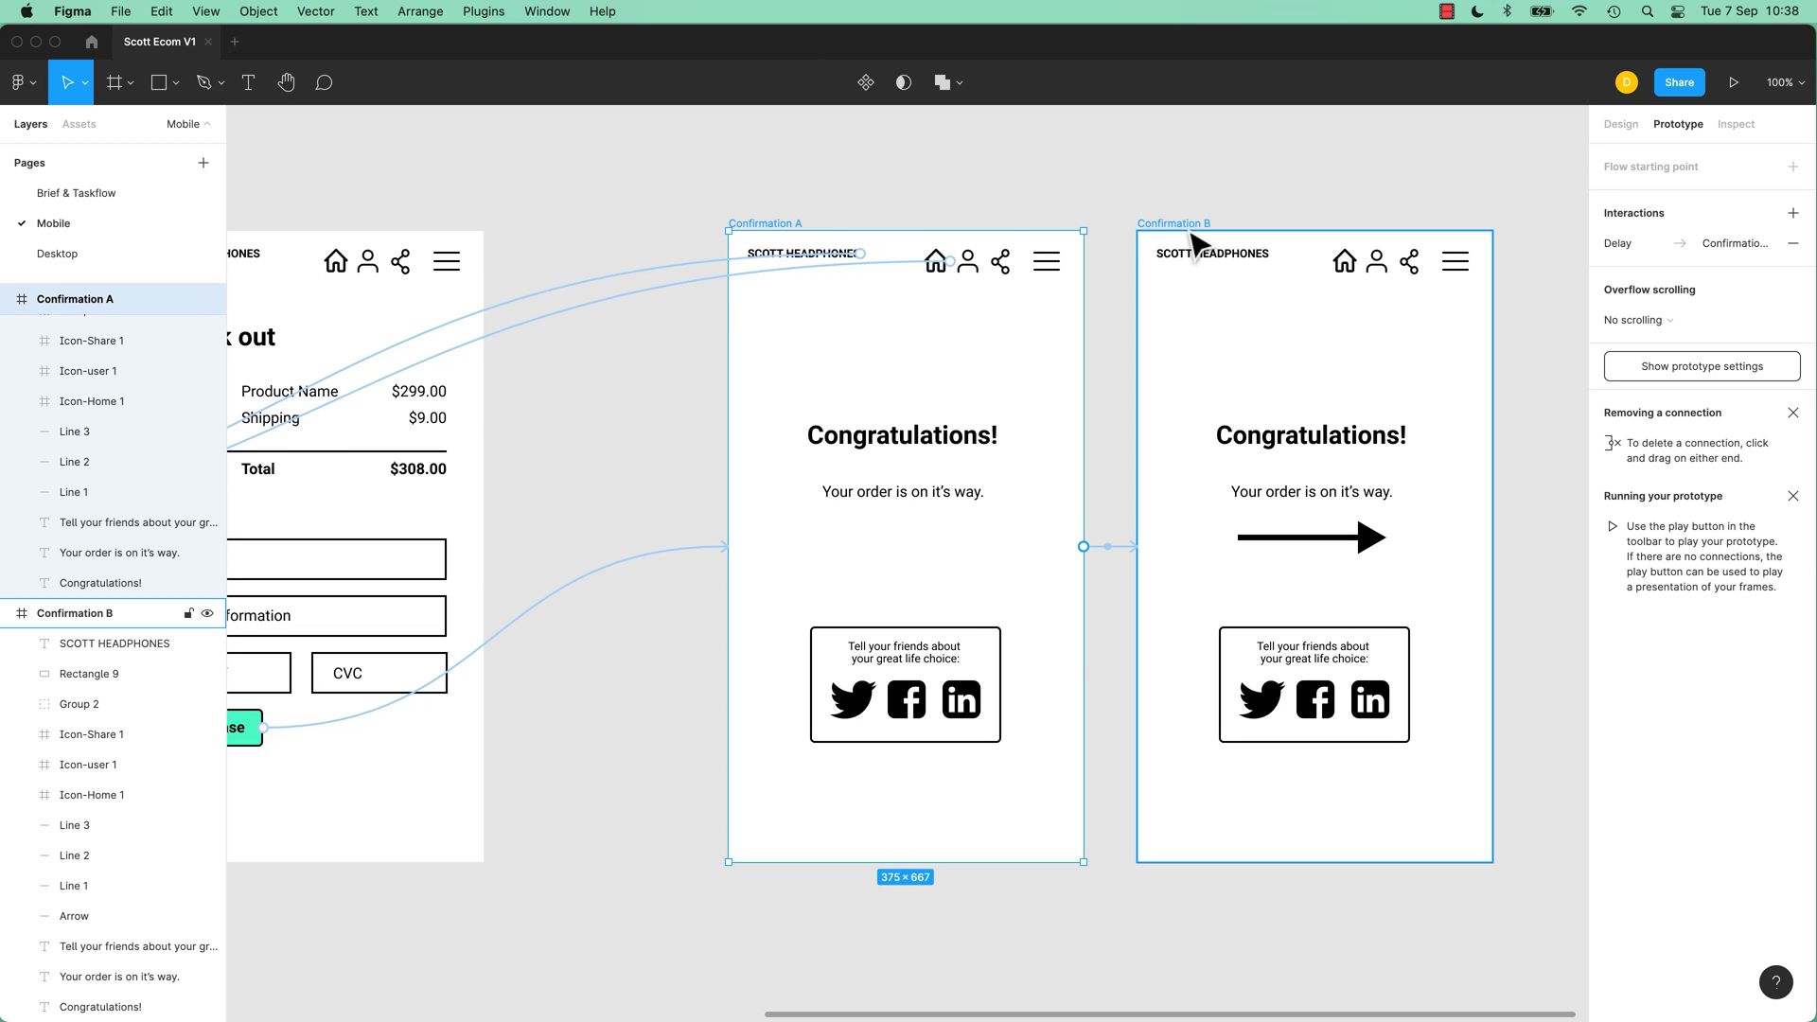